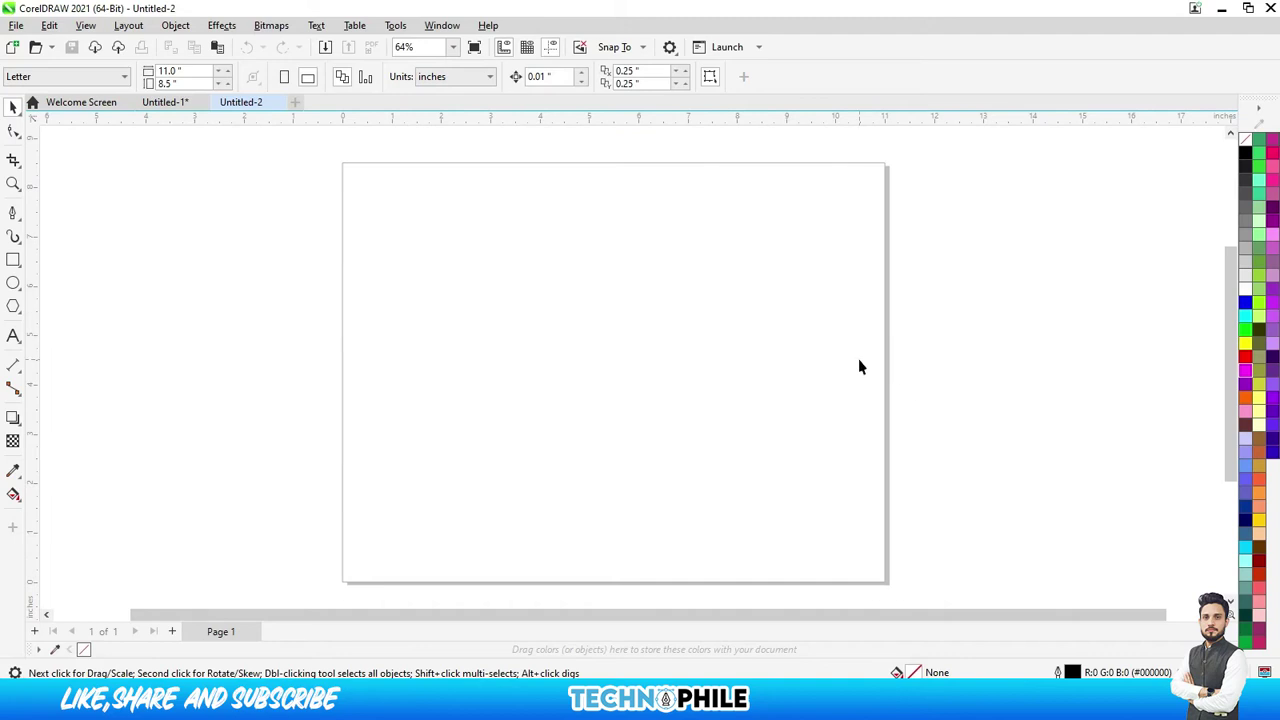
# Draw an 11 by 8.5 inch rectangle covering the whole page and fill it with black
pyautogui.click(13, 260)
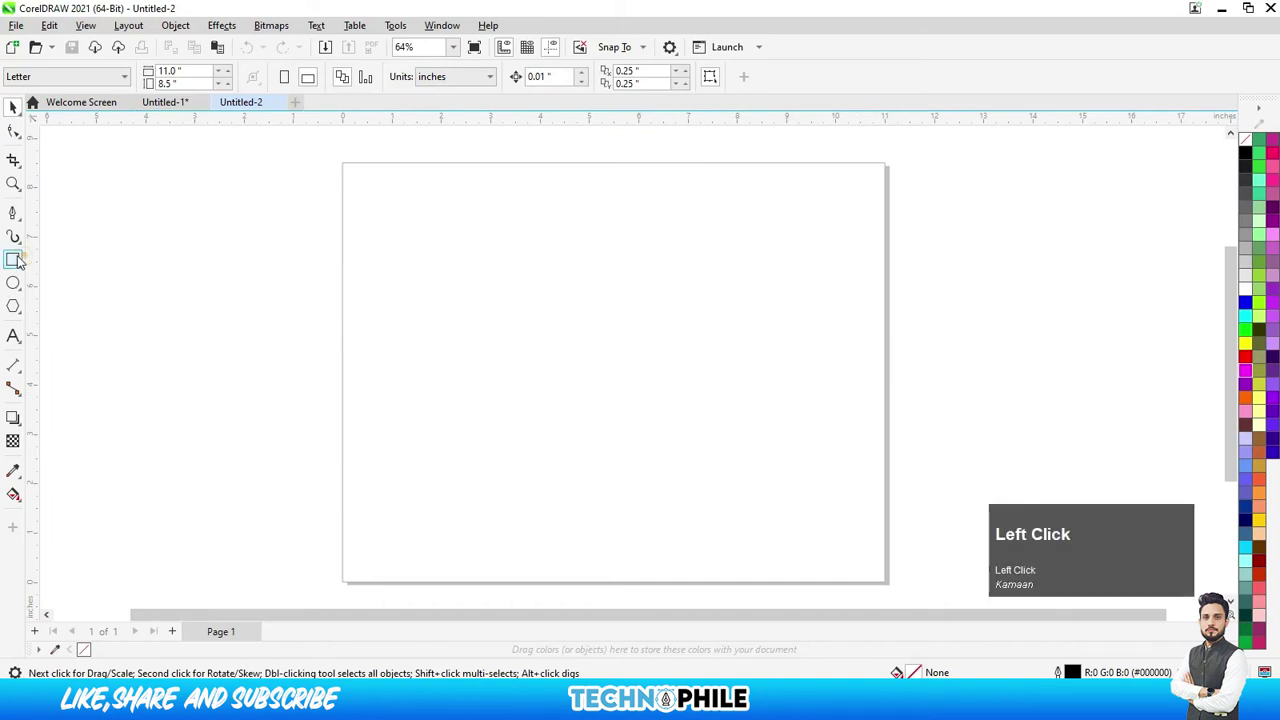
pyautogui.moveTo(342, 164)
pyautogui.mouseDown()
pyautogui.moveTo(563, 357)
pyautogui.moveTo(829, 549)
pyautogui.moveTo(889, 586)
pyautogui.moveTo(900, 565)
pyautogui.mouseUp()
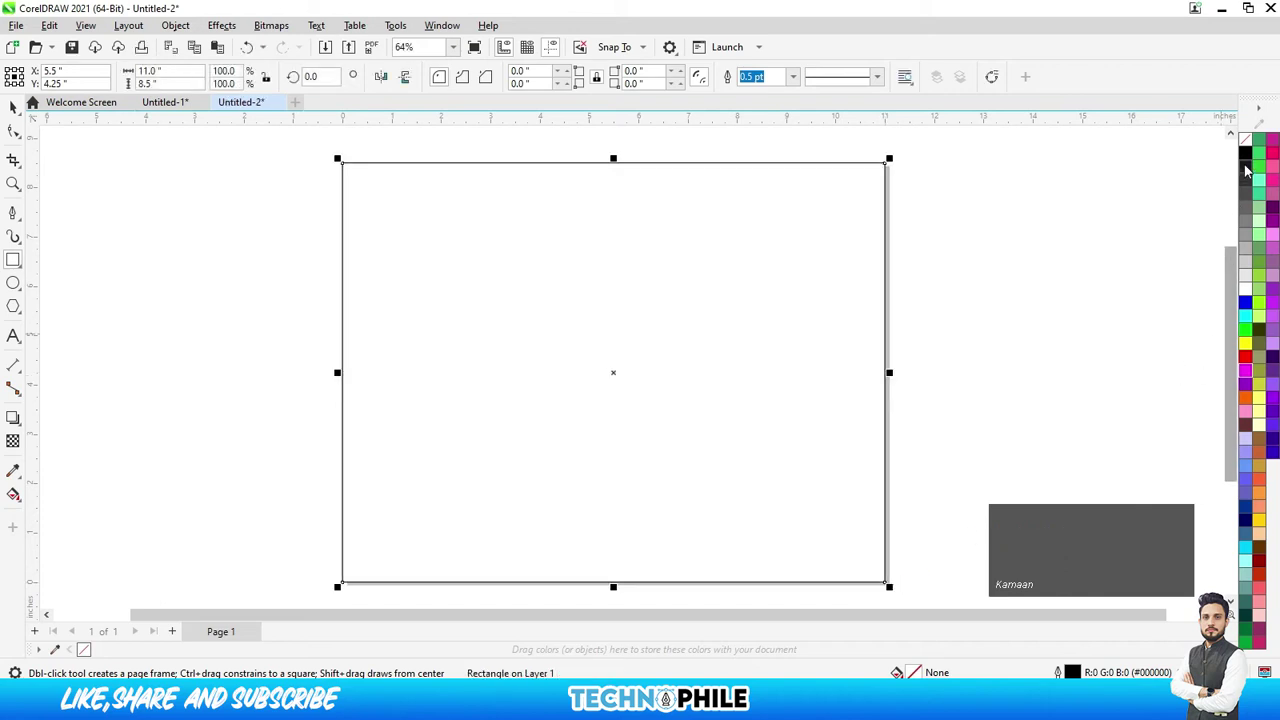
pyautogui.click(1245, 152)
# Draw a square of about 3.91 inches near the middle of the black background and give it a white outline
pyautogui.click(15, 261)
pyautogui.moveTo(487, 262); pyautogui.dragTo(685, 460)
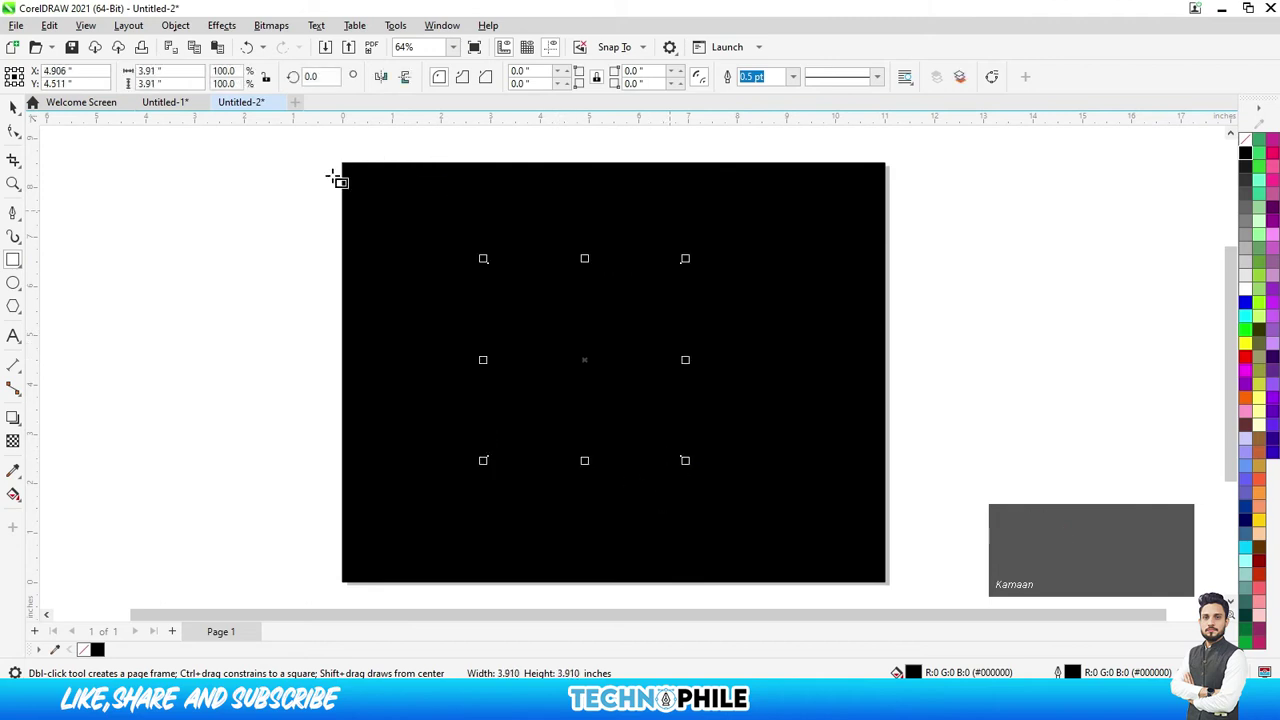
pyautogui.click(331, 78)
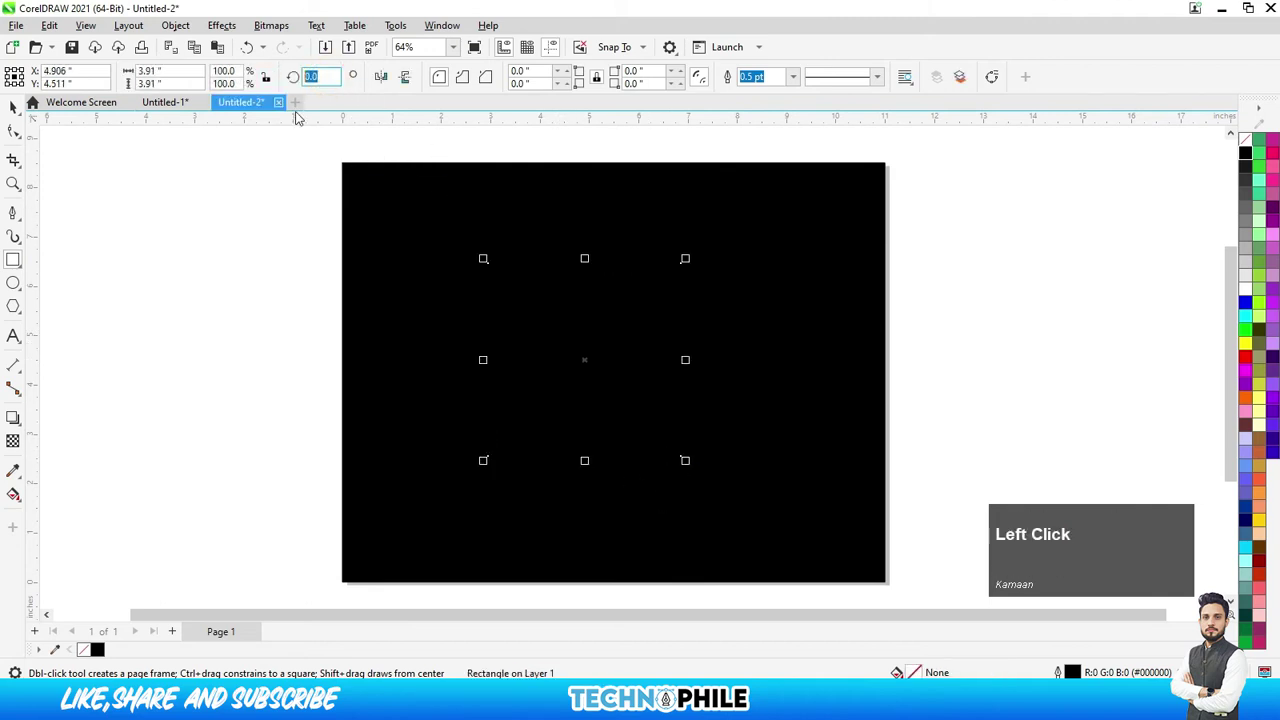
pyautogui.click(16, 106)
pyautogui.click(527, 357)
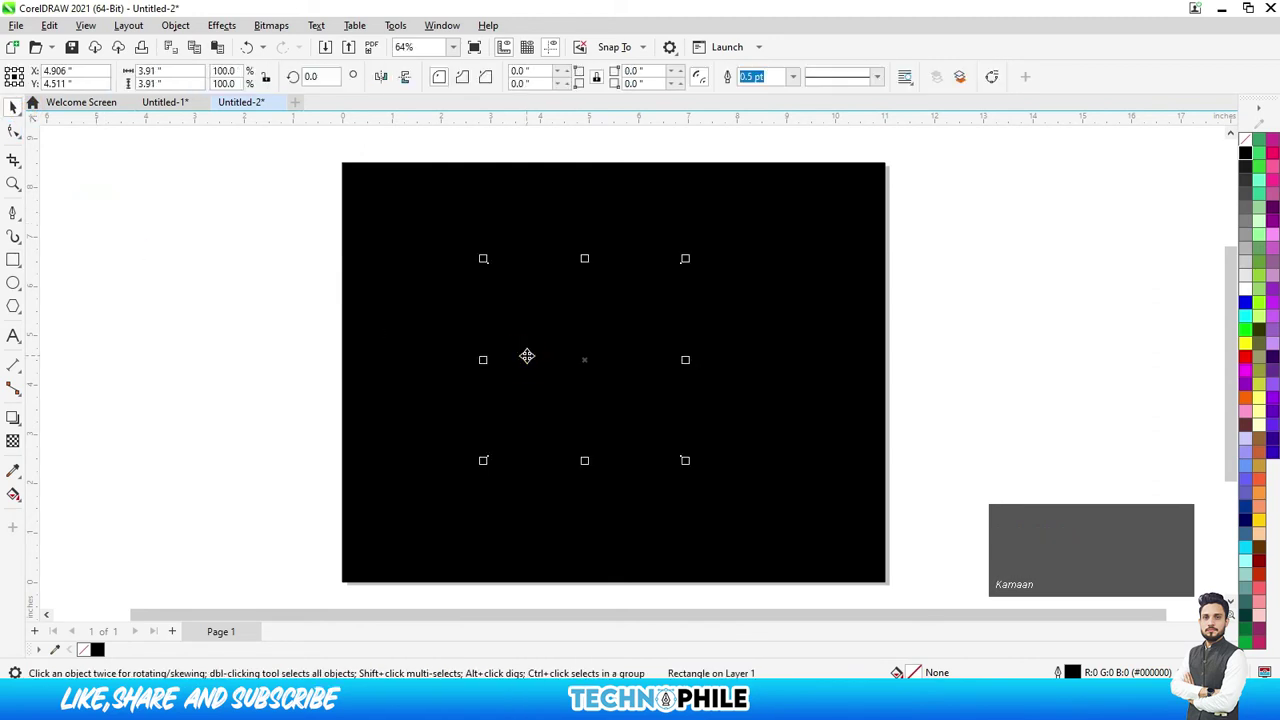
pyautogui.rightClick(1246, 290)
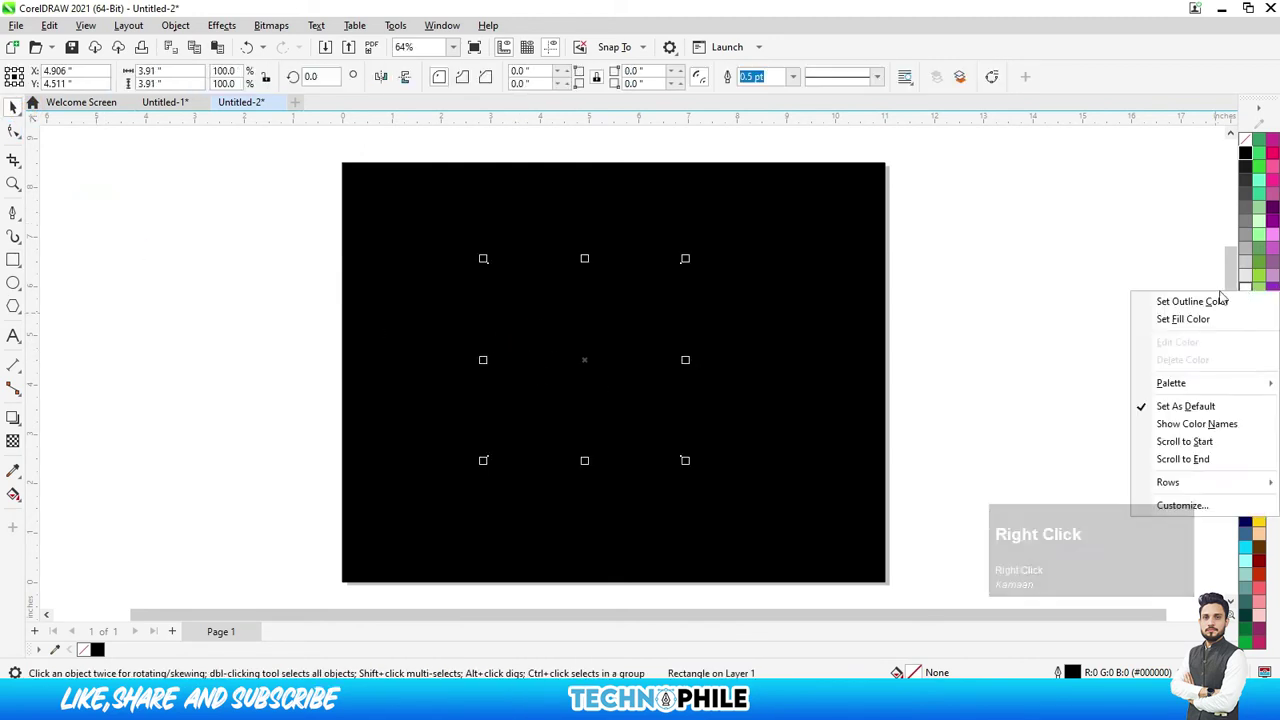
pyautogui.click(1189, 306)
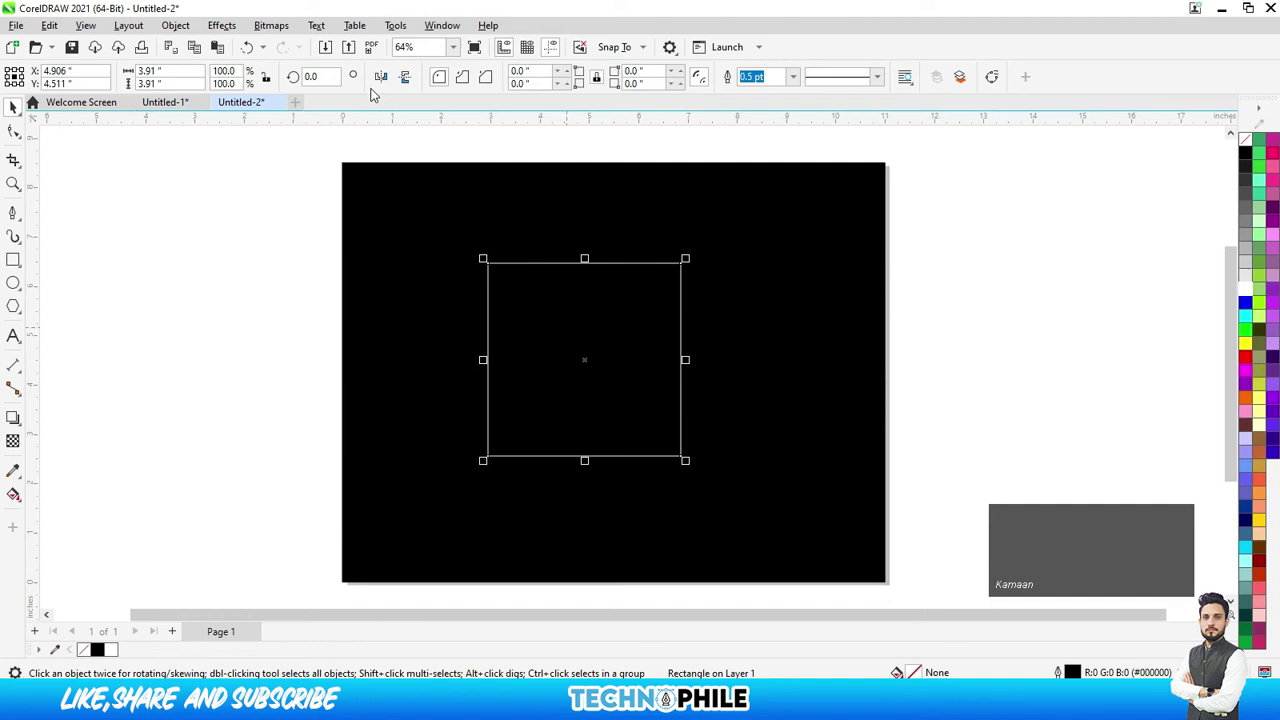
# Rotate the square by 45 degrees into a diamond and set its outline width to 4.0 pt
pyautogui.doubleClick(334, 78)
pyautogui.write('45')
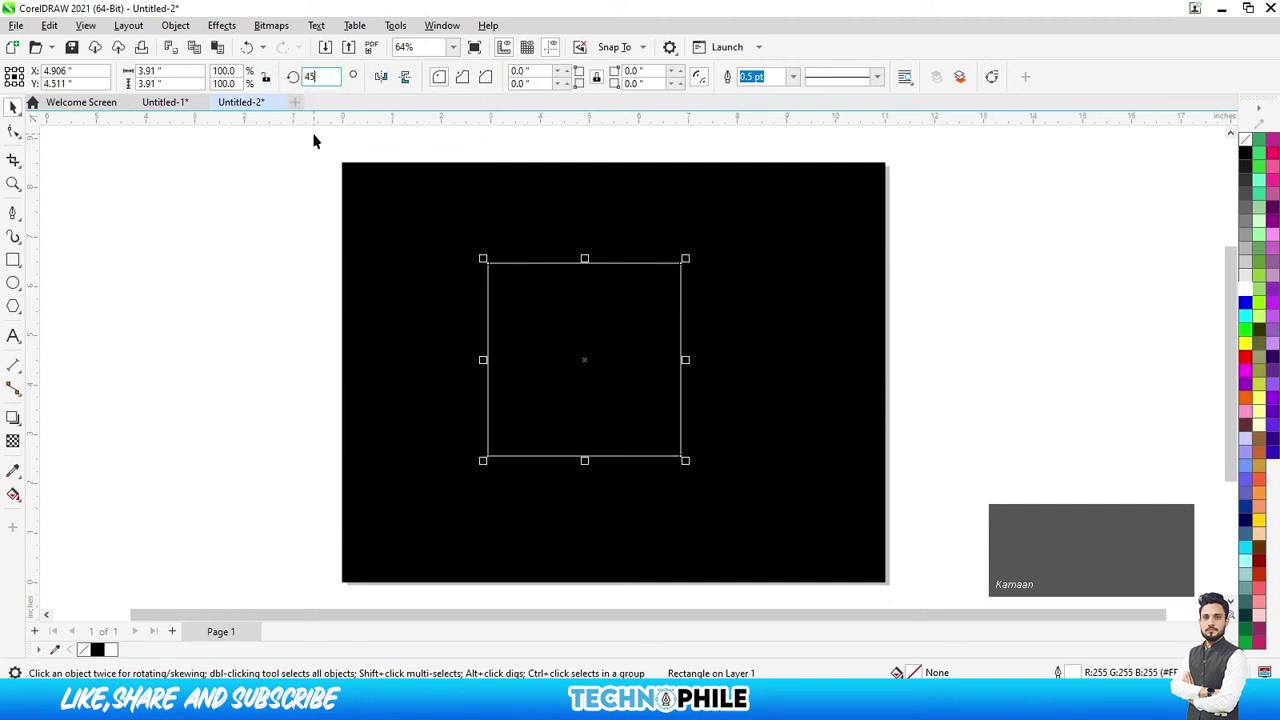
pyautogui.press('Return')
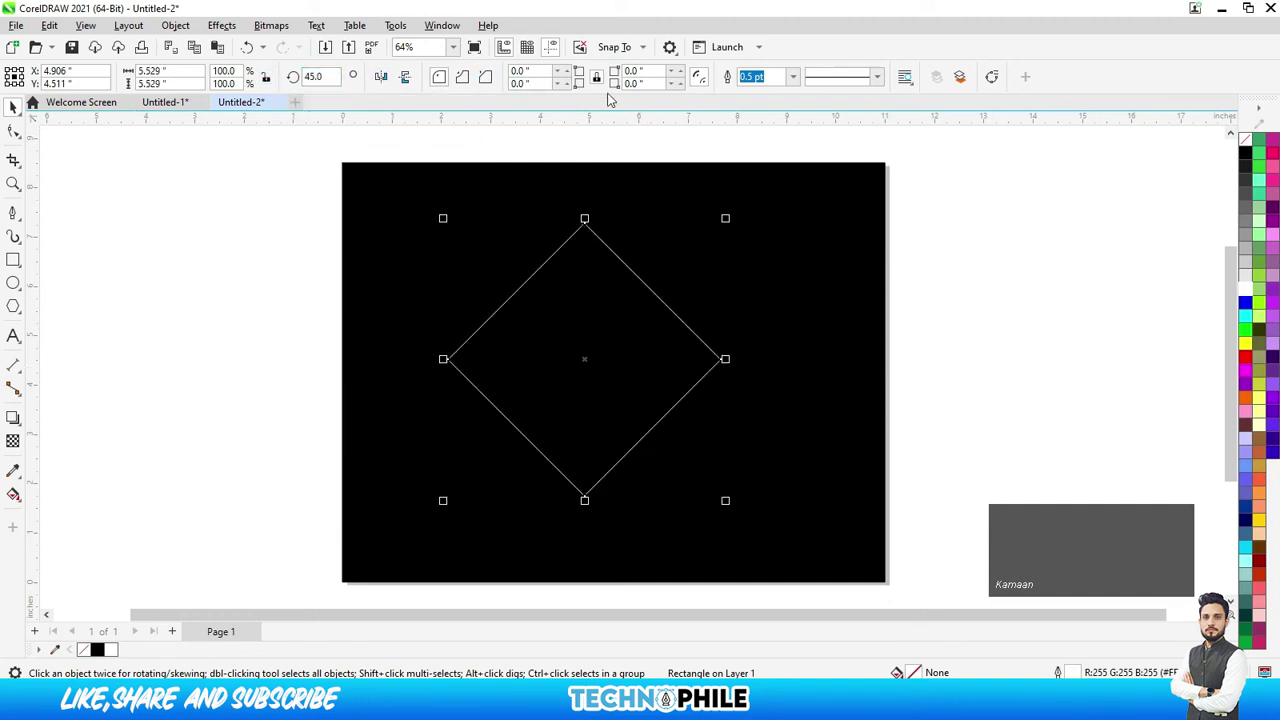
pyautogui.click(792, 77)
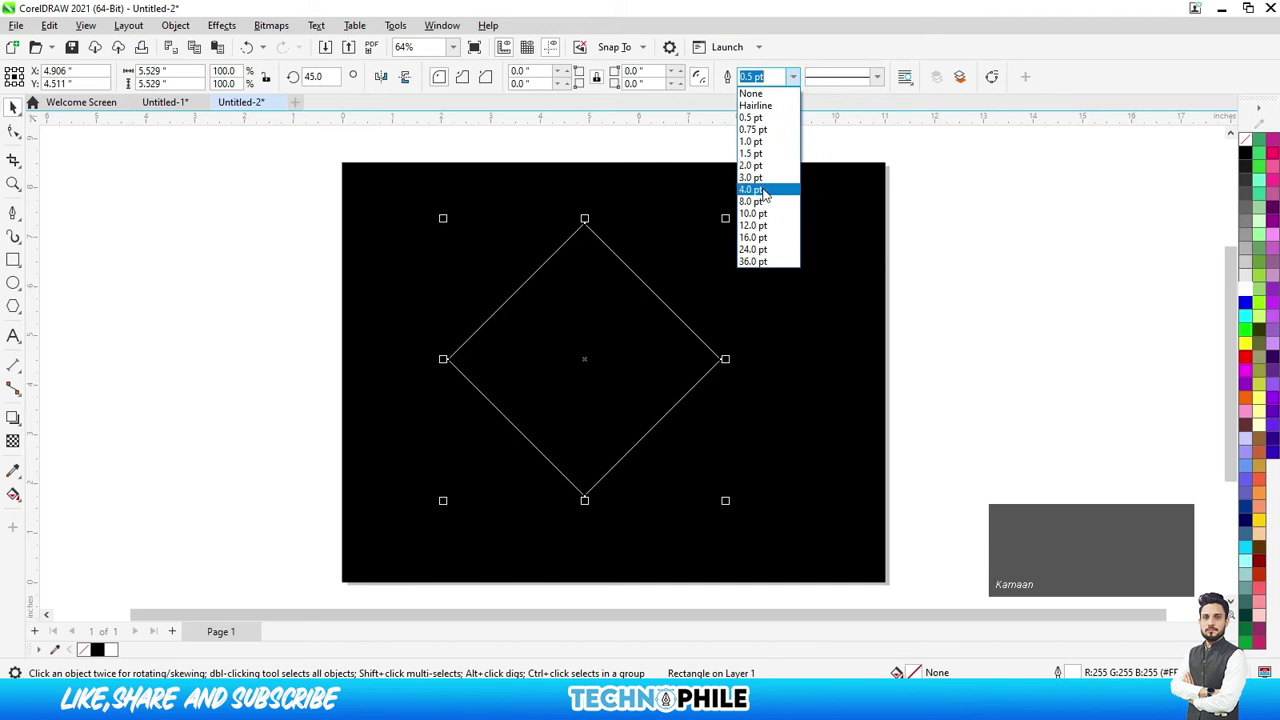
pyautogui.click(762, 188)
pyautogui.click(14, 108)
pyautogui.click(86, 217)
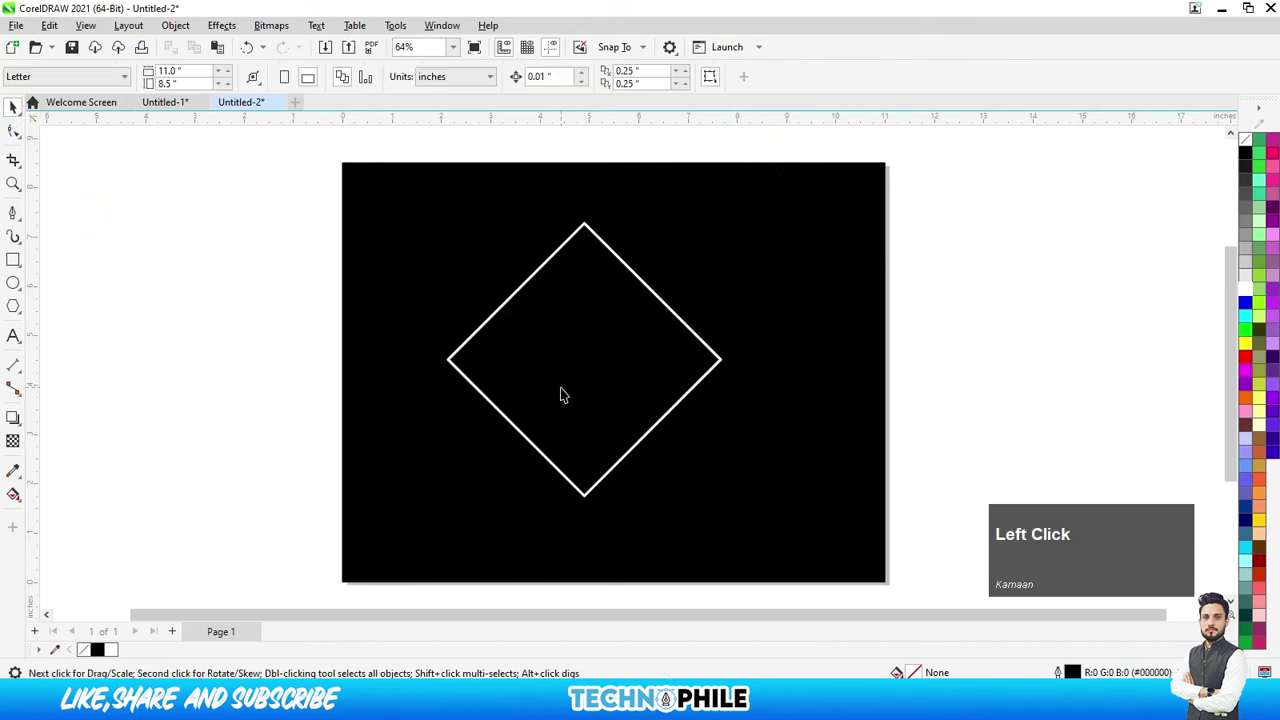
# Move the white diamond to the centre of the black background
pyautogui.click(561, 388)
pyautogui.moveTo(561, 388); pyautogui.dragTo(589, 400)
pyautogui.click(1050, 340)
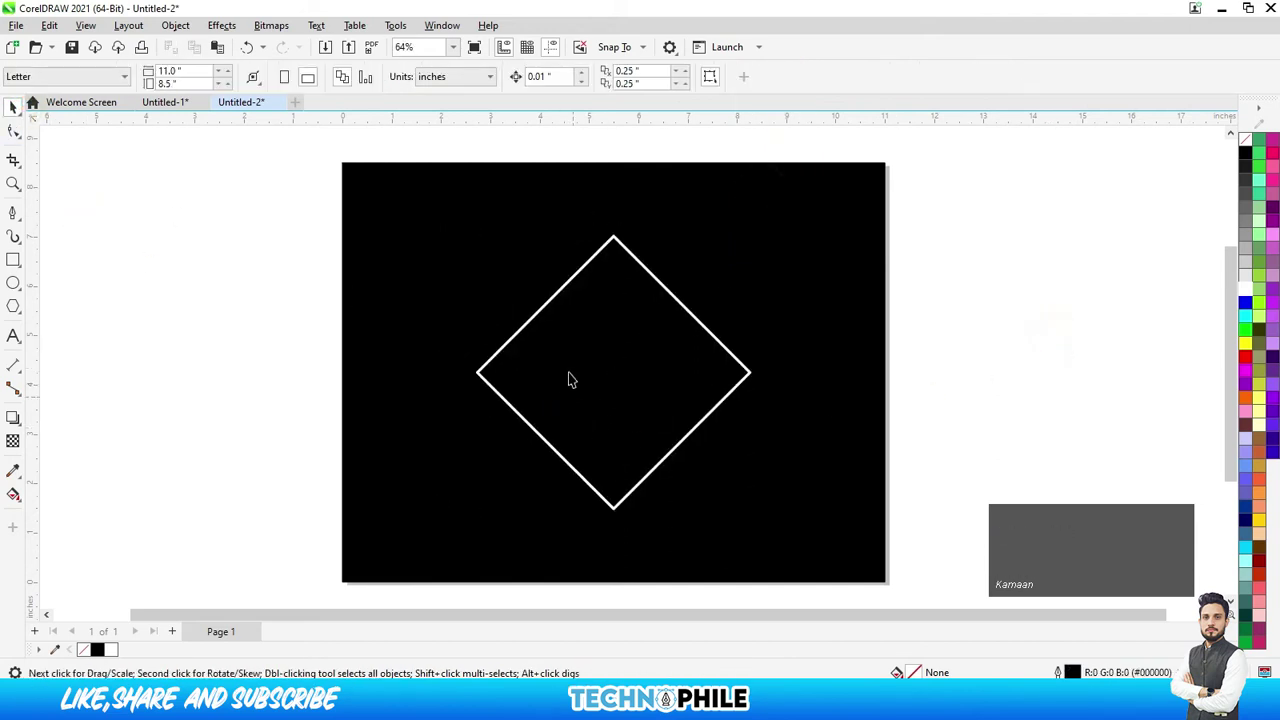
# Add a drop shadow to the diamond, running from its top corner straight down to its bottom corner
pyautogui.click(12, 418)
pyautogui.click(47, 417)
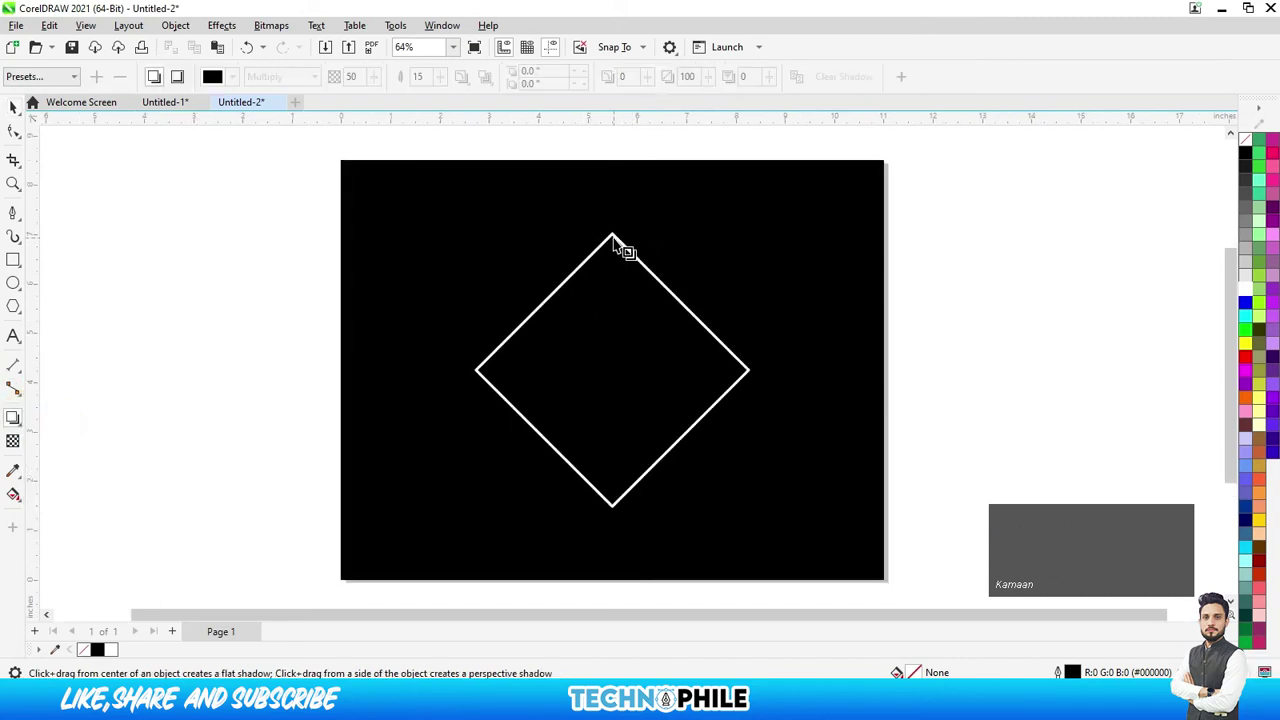
pyautogui.moveTo(613, 240); pyautogui.dragTo(620, 456)
pyautogui.moveTo(613, 240); pyautogui.dragTo(611, 506)
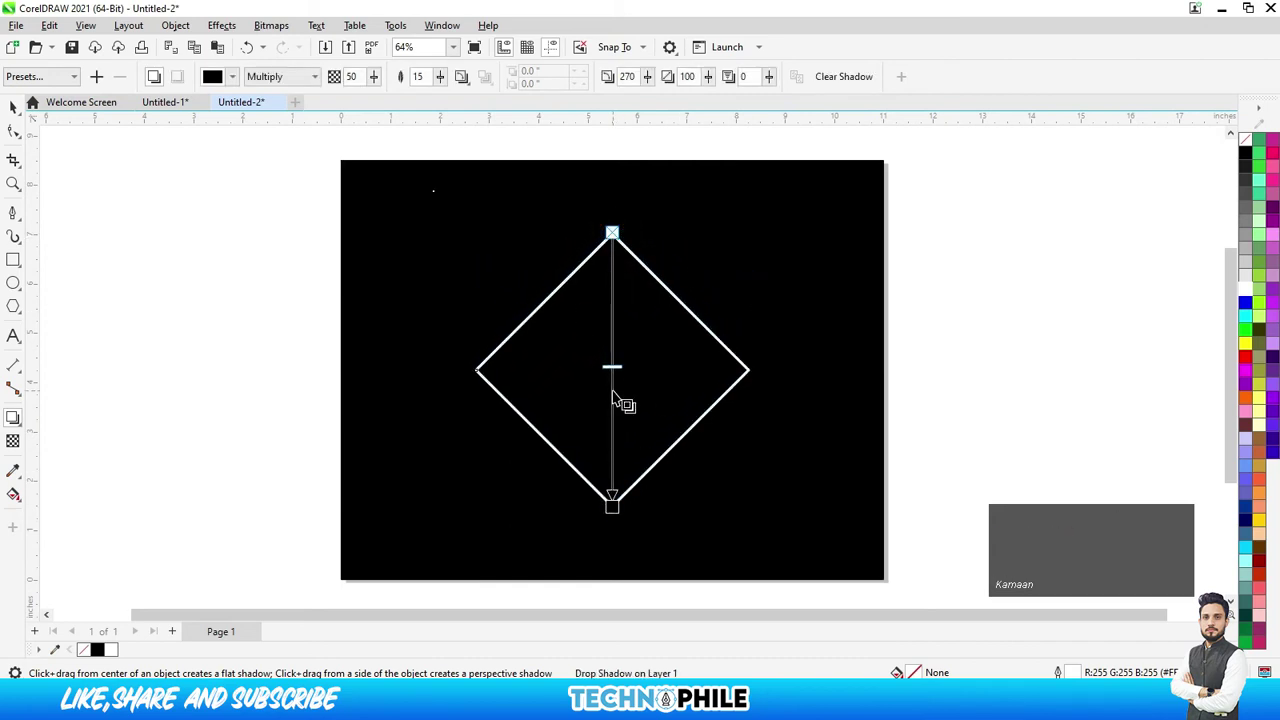
# Set the drop shadow's merge mode to Normal and its colour to cyan
pyautogui.click(254, 80)
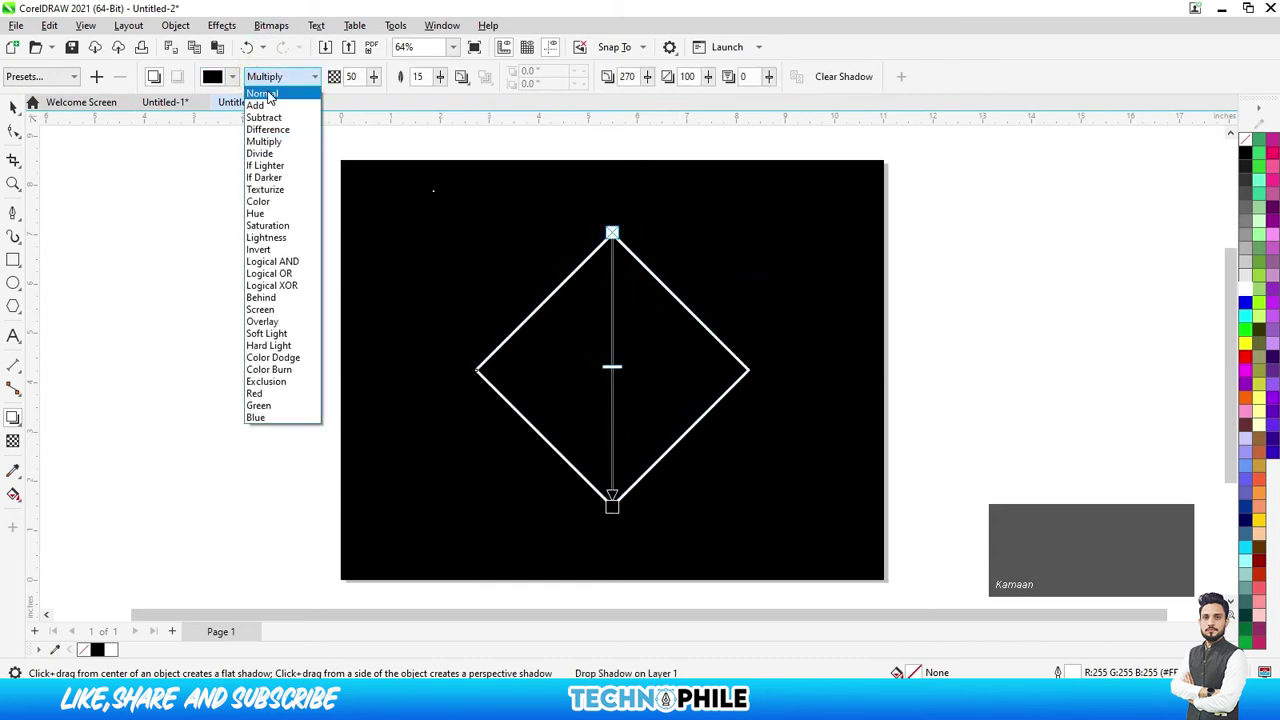
pyautogui.click(264, 93)
pyautogui.click(210, 77)
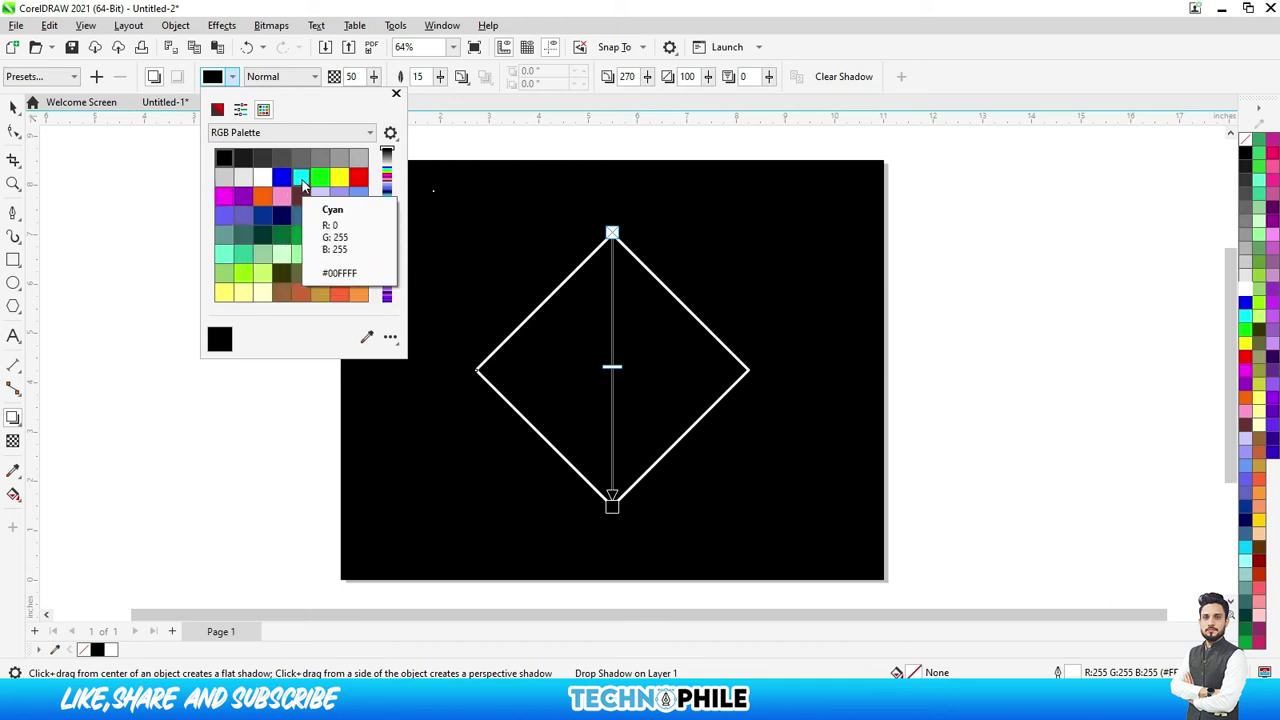
pyautogui.click(301, 180)
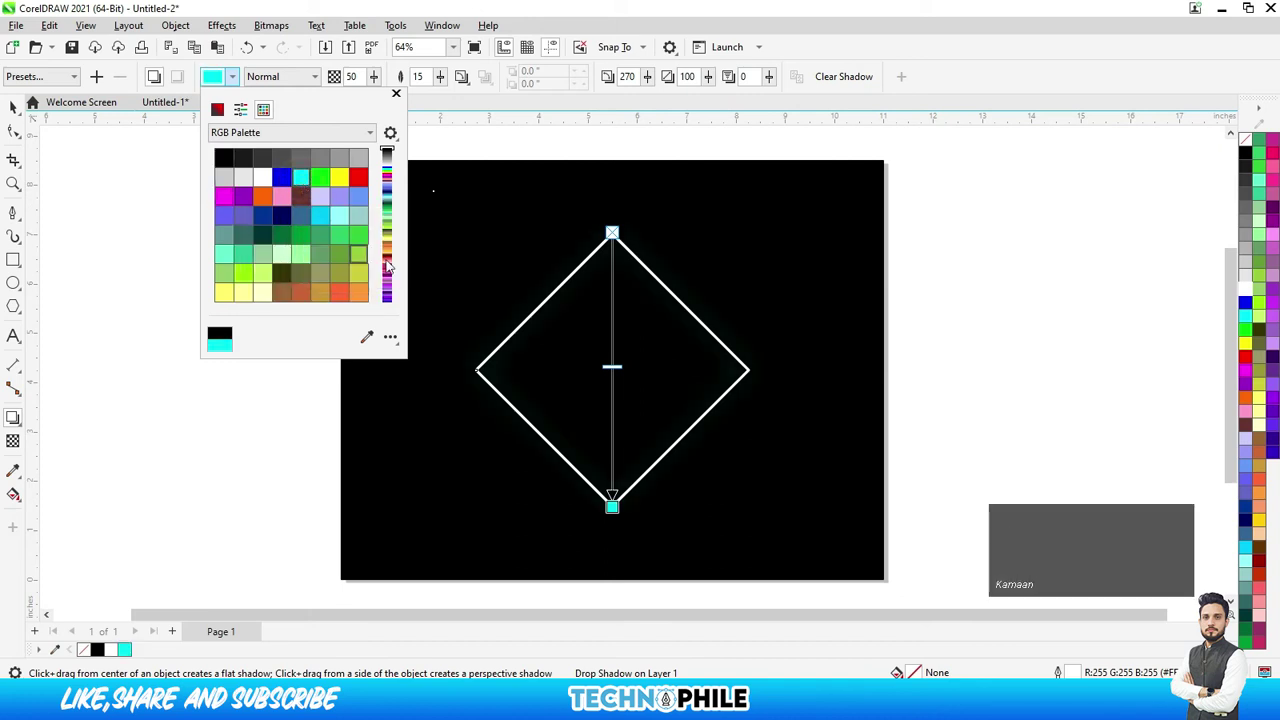
# Set the cyan shadow's feathering direction to Outside
pyautogui.click(461, 77)
pyautogui.click(461, 77)
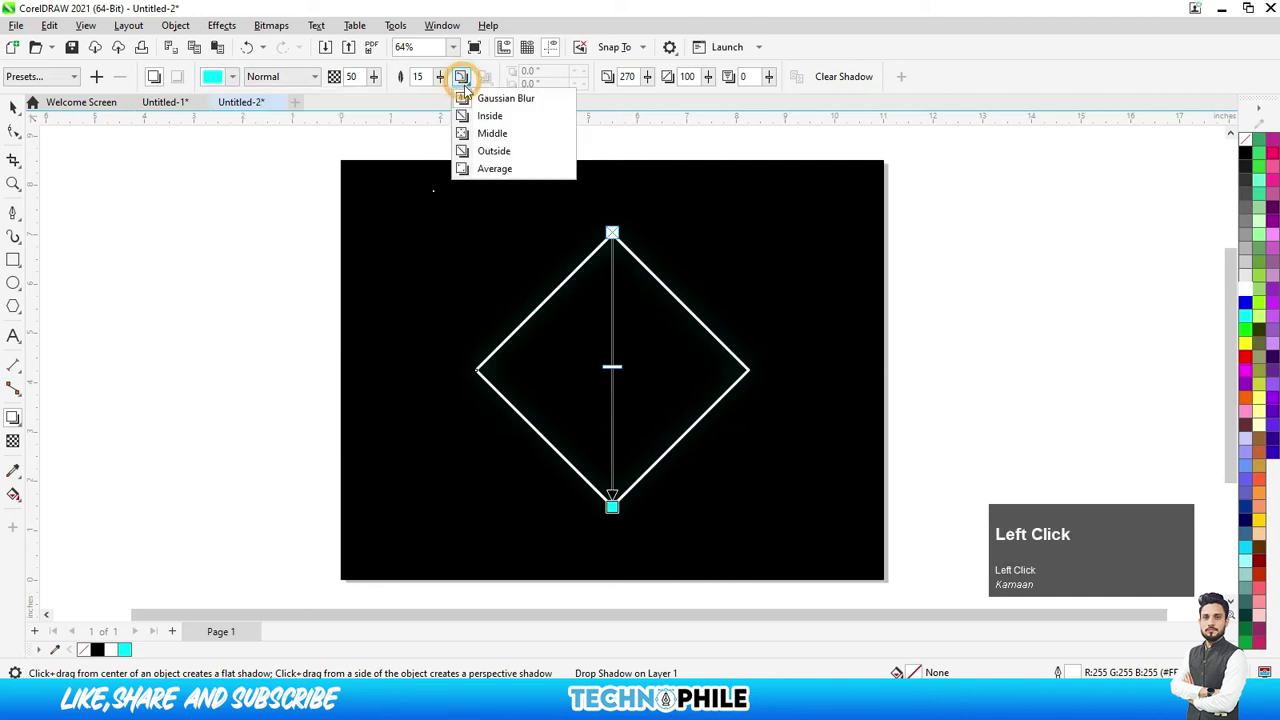
pyautogui.click(484, 152)
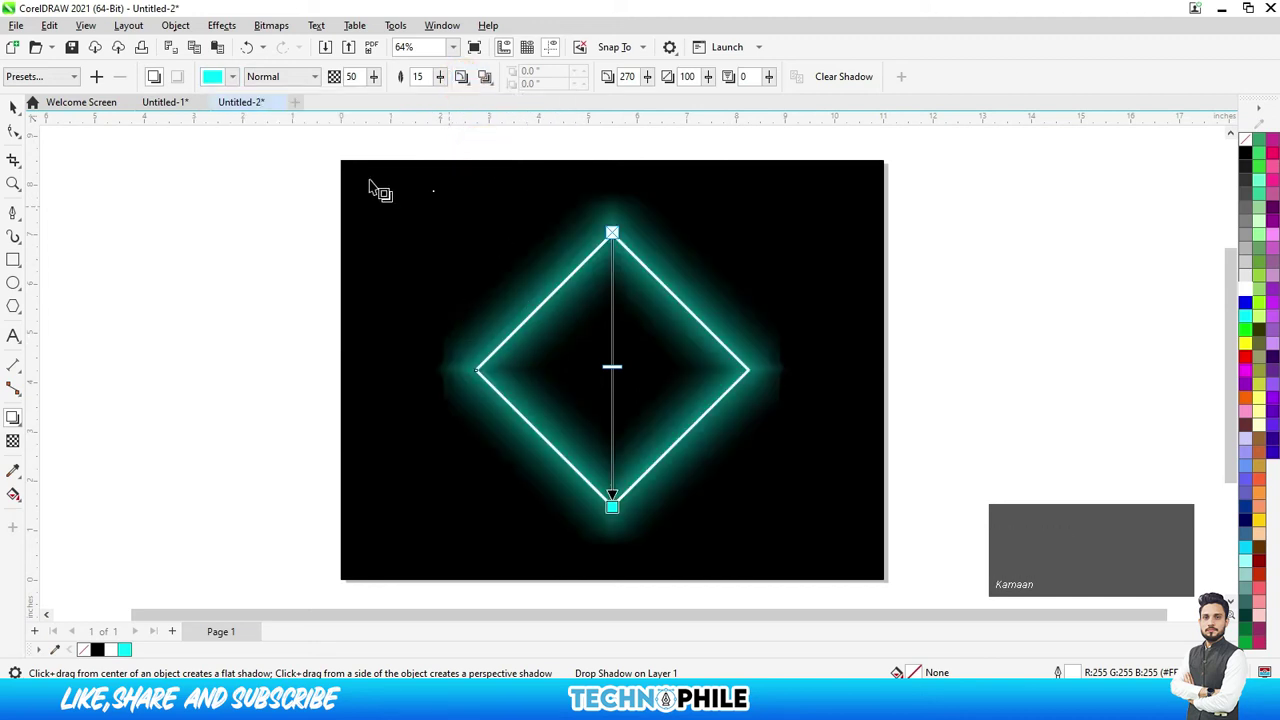
# Set the cyan shadow's opacity to 70 and its feathering to 4
pyautogui.click(427, 77)
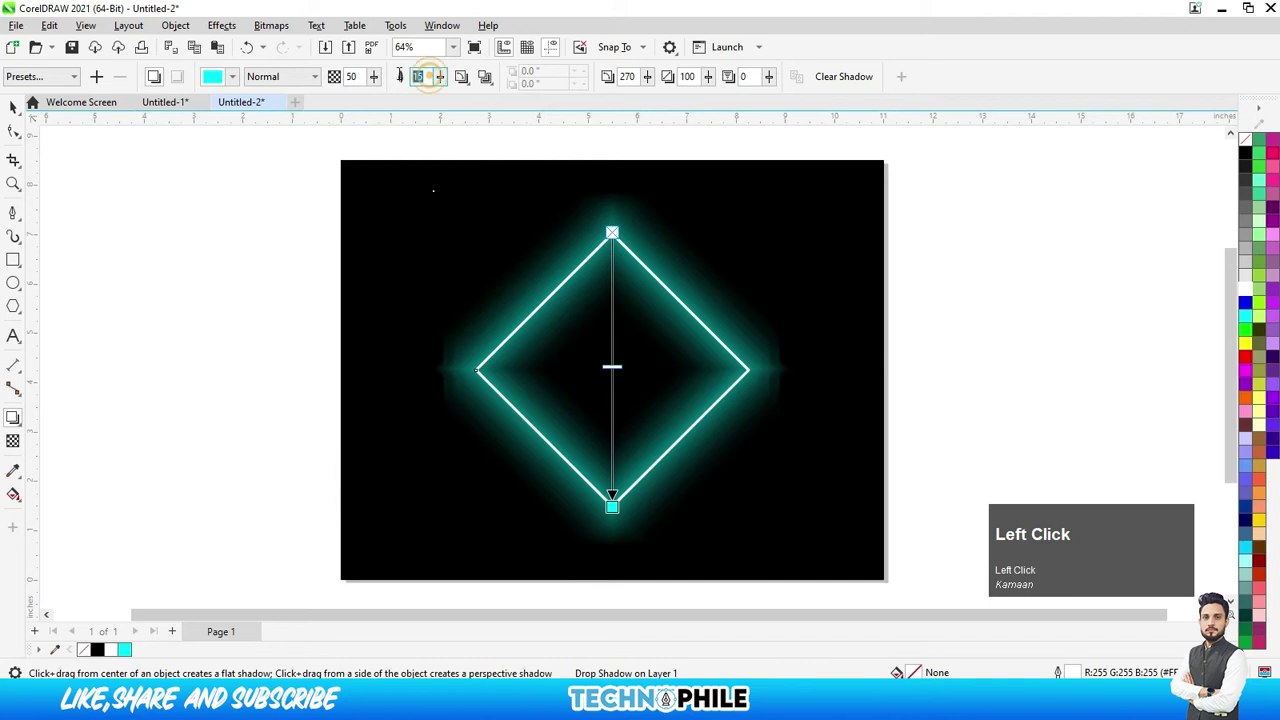
pyautogui.press('Return')
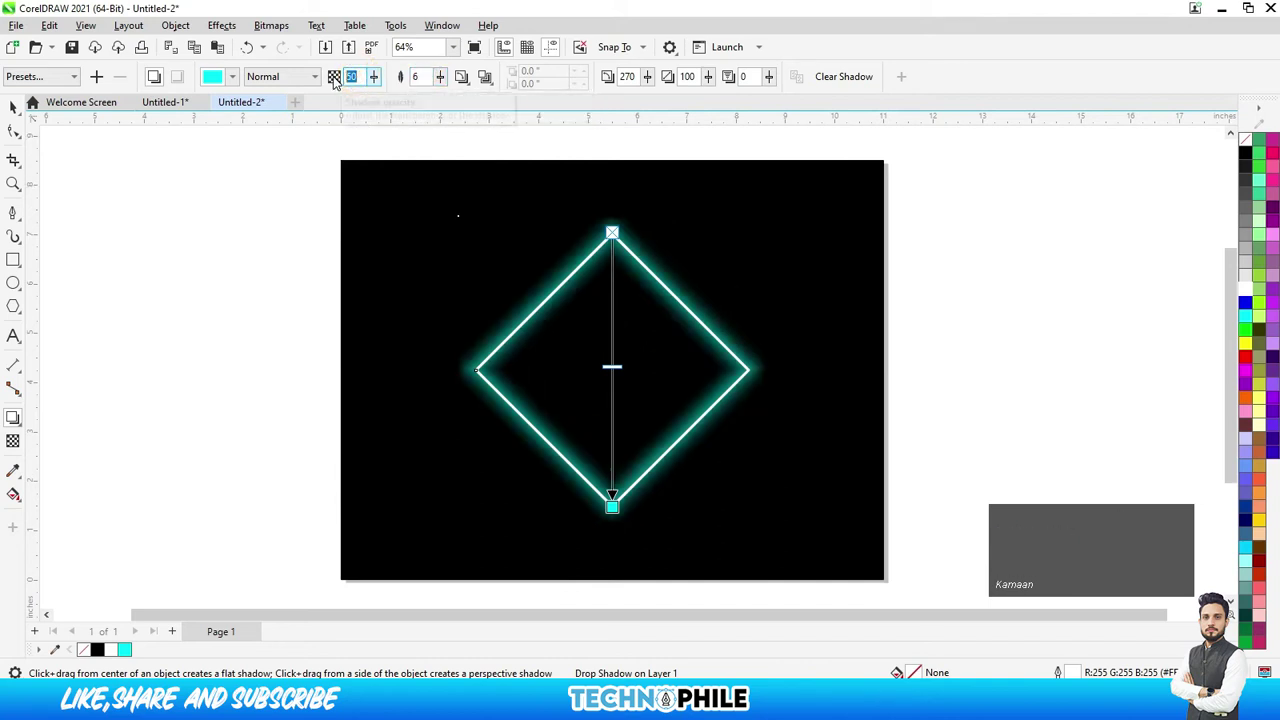
pyautogui.write('70')
pyautogui.press('Return')
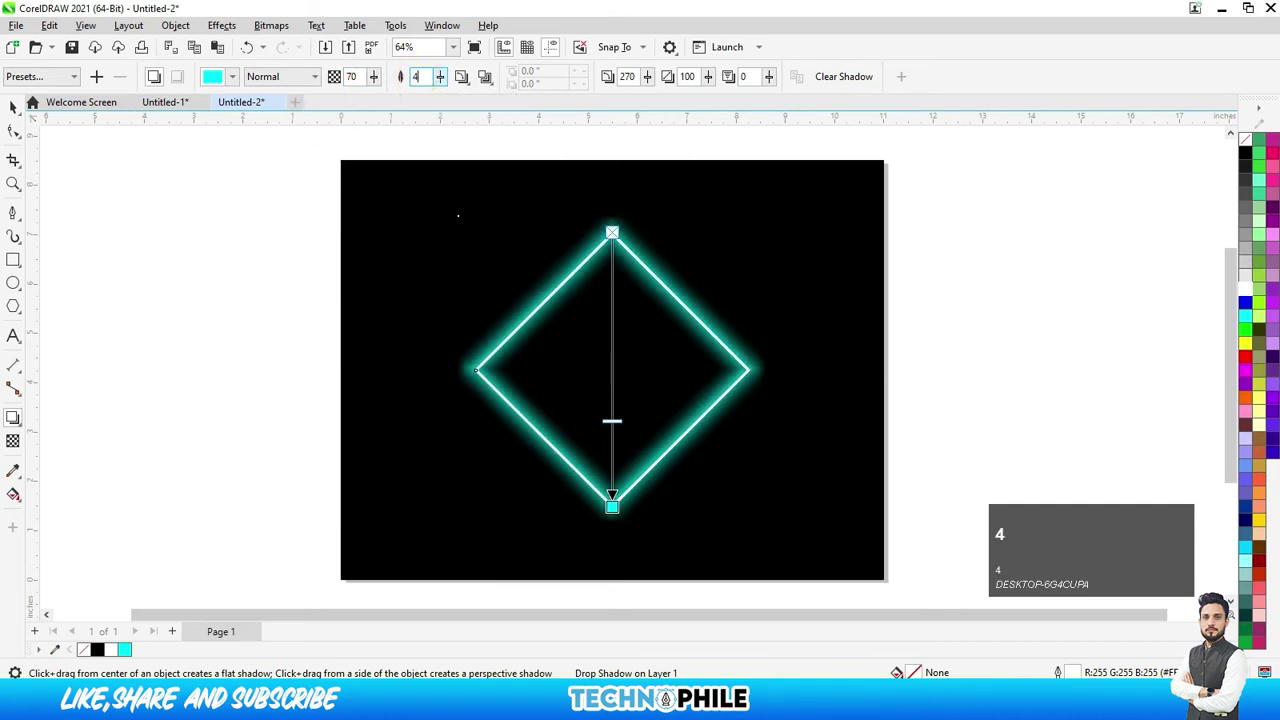
pyautogui.press('Return')
pyautogui.click(13, 107)
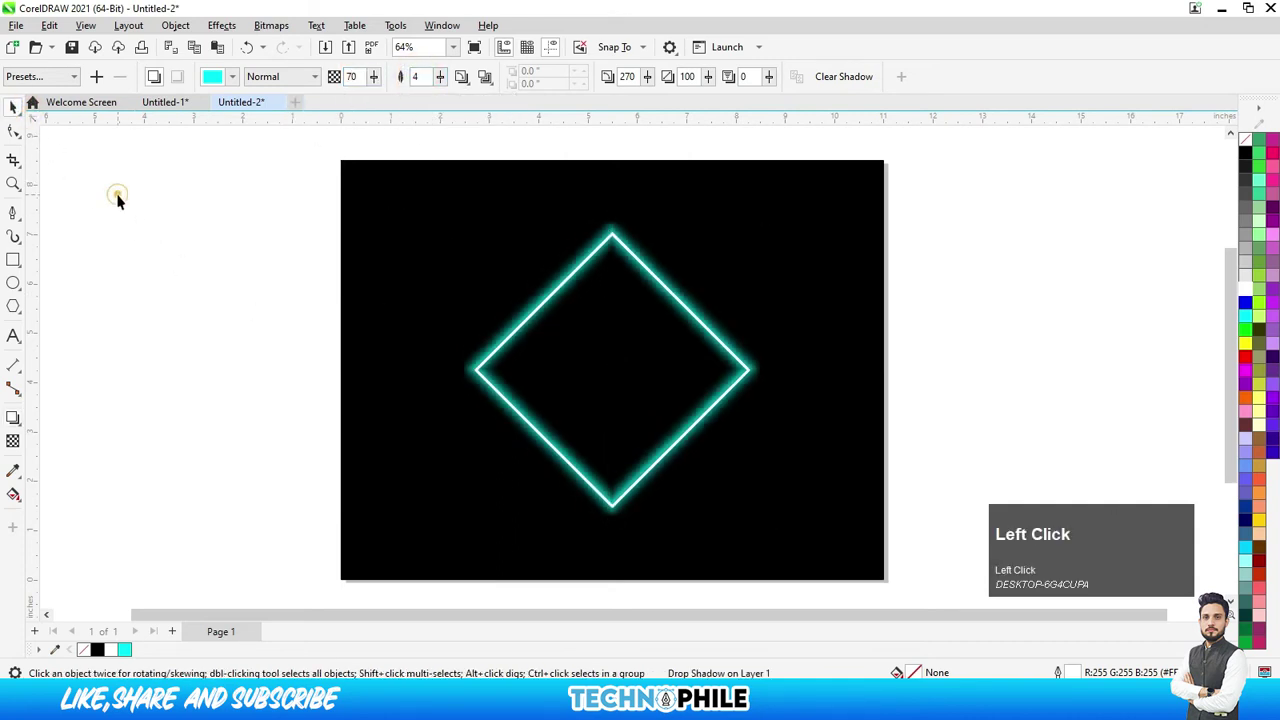
pyautogui.click(114, 194)
pyautogui.moveTo(576, 266); pyautogui.dragTo(518, 242)
pyautogui.hotkey('ctrl', 'z')
pyautogui.click(235, 320)
# Break the cyan drop shadow apart from the diamond so the glow is a separate object
pyautogui.click(566, 258)
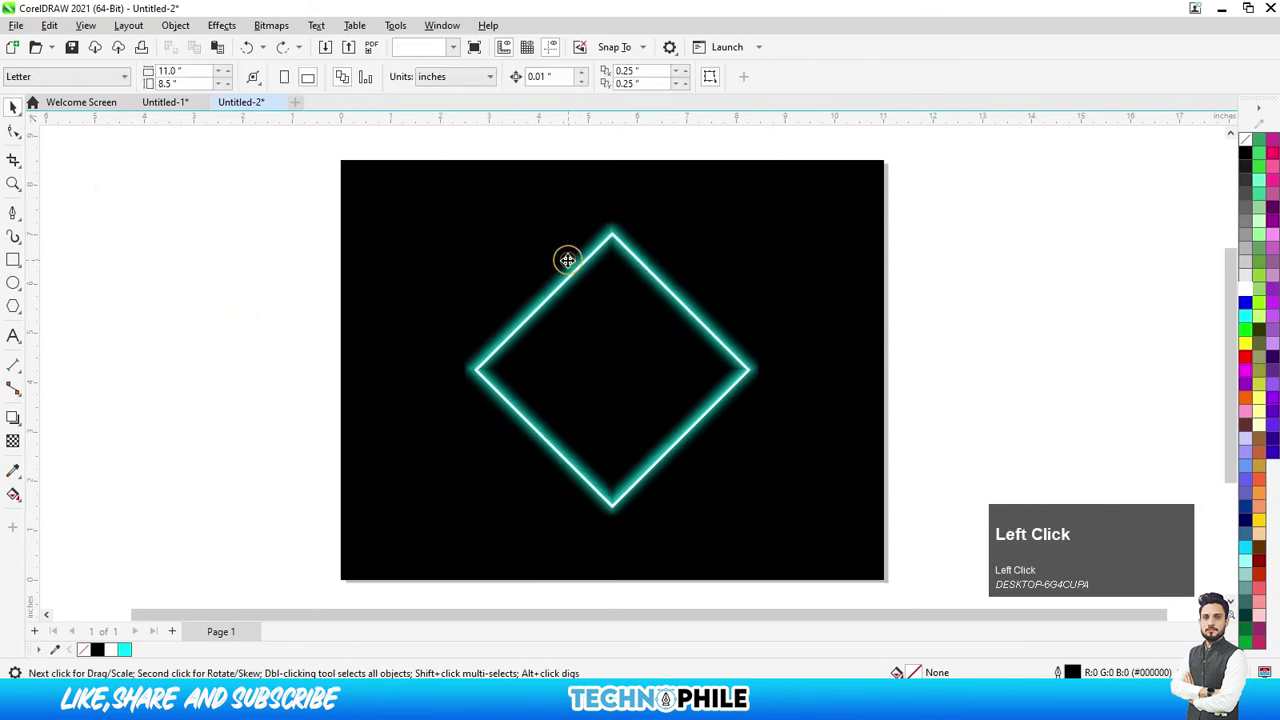
pyautogui.click(175, 26)
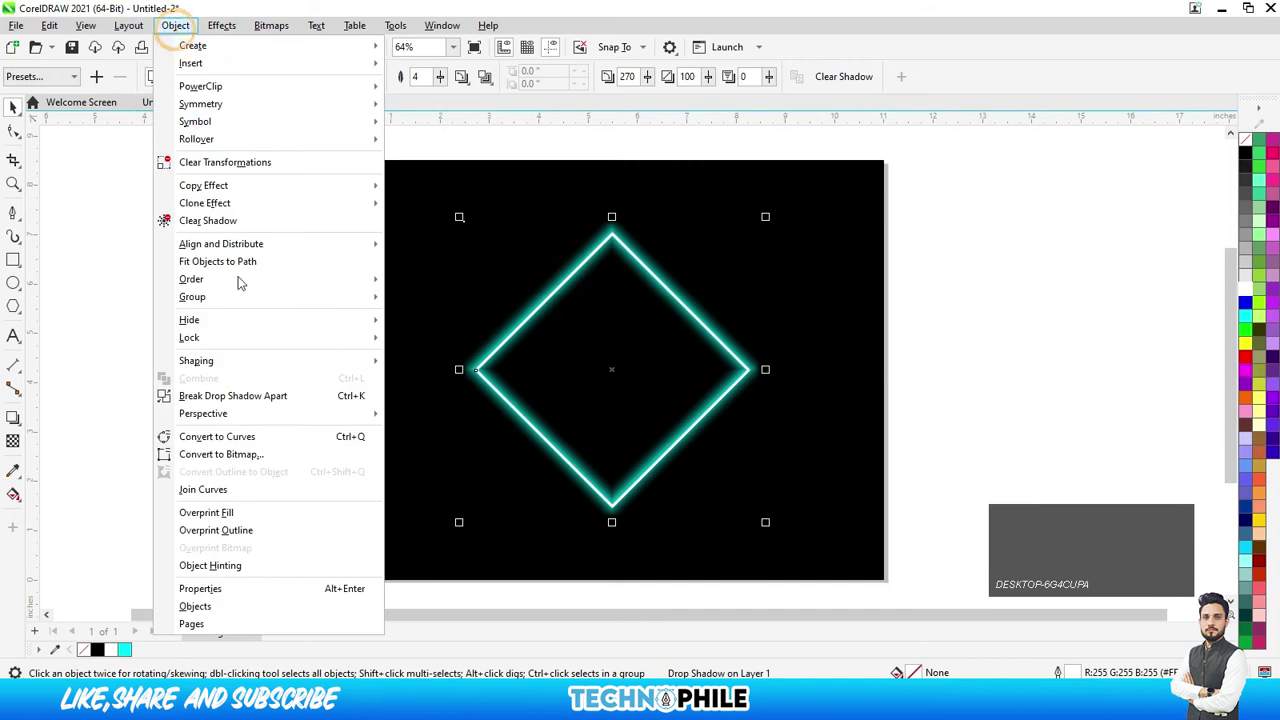
pyautogui.click(235, 396)
pyautogui.hotkey('ctrl', 'z')
pyautogui.click(320, 309)
pyautogui.moveTo(565, 275); pyautogui.dragTo(470, 313)
pyautogui.hotkey('ctrl', 'z')
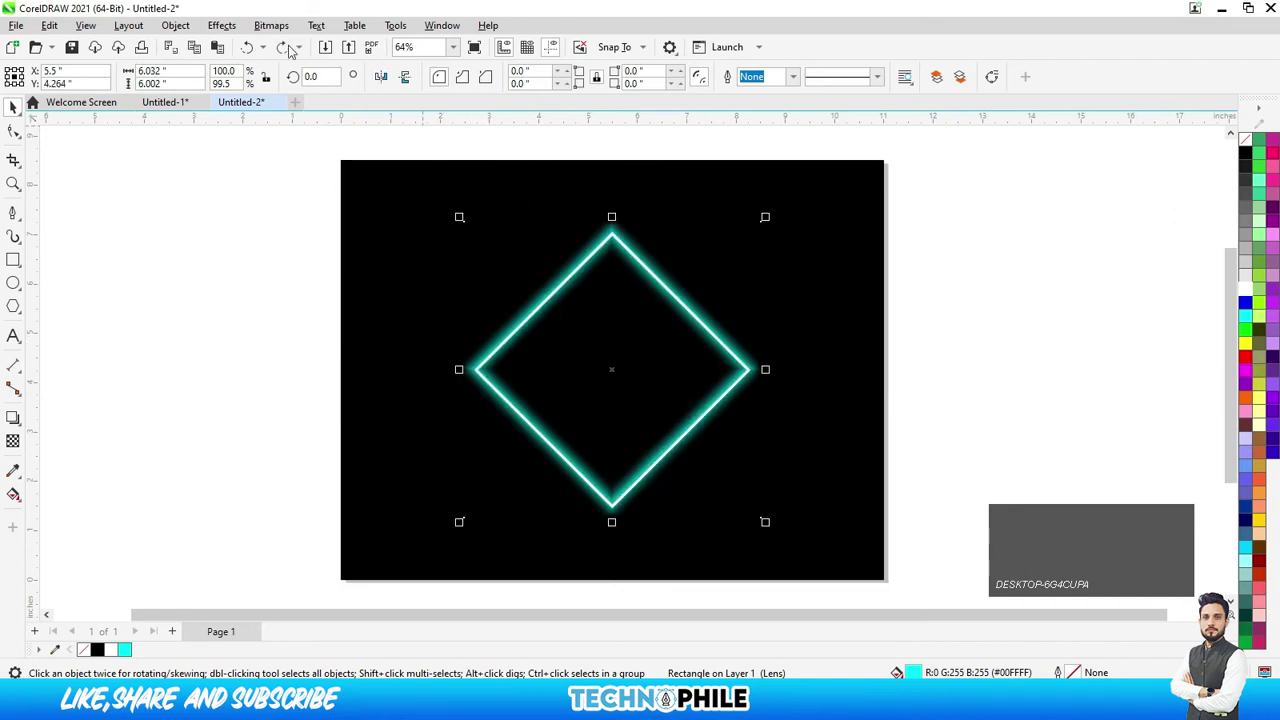
# Convert the separated cyan glow to an RGB bitmap at 300 dpi
pyautogui.click(67, 181)
pyautogui.click(550, 279)
pyautogui.click(270, 27)
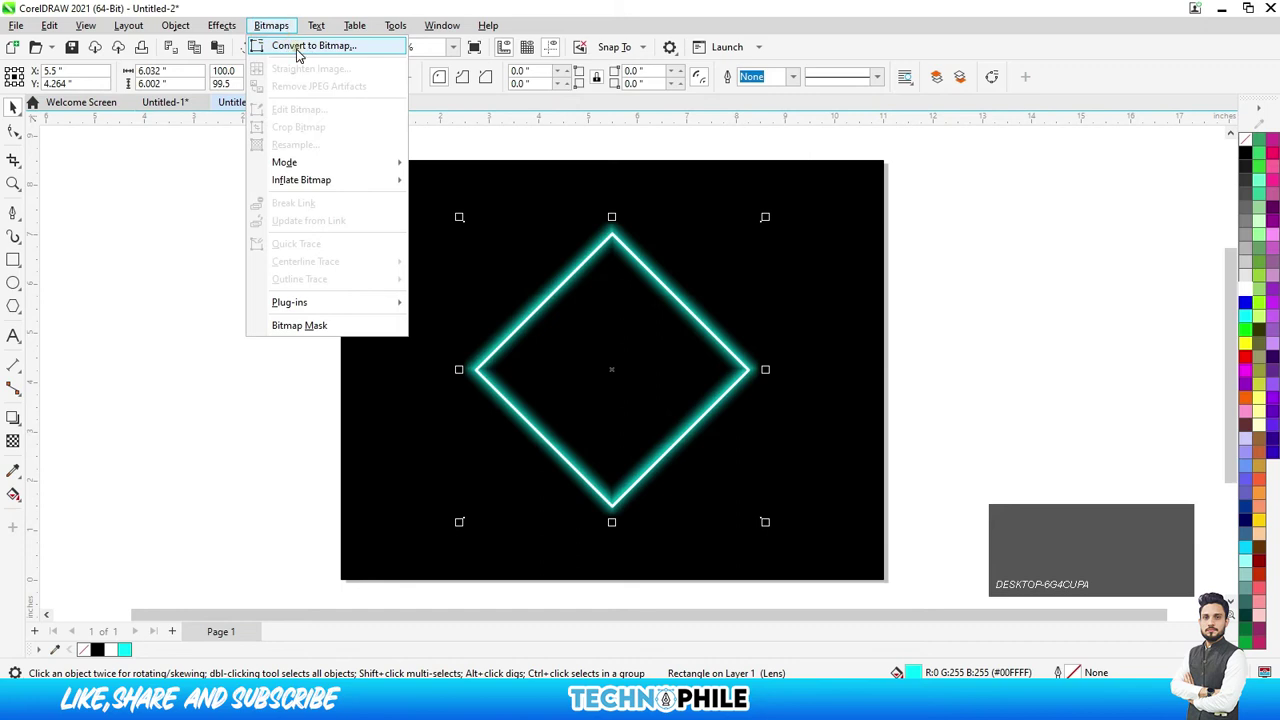
pyautogui.click(298, 46)
pyautogui.click(661, 439)
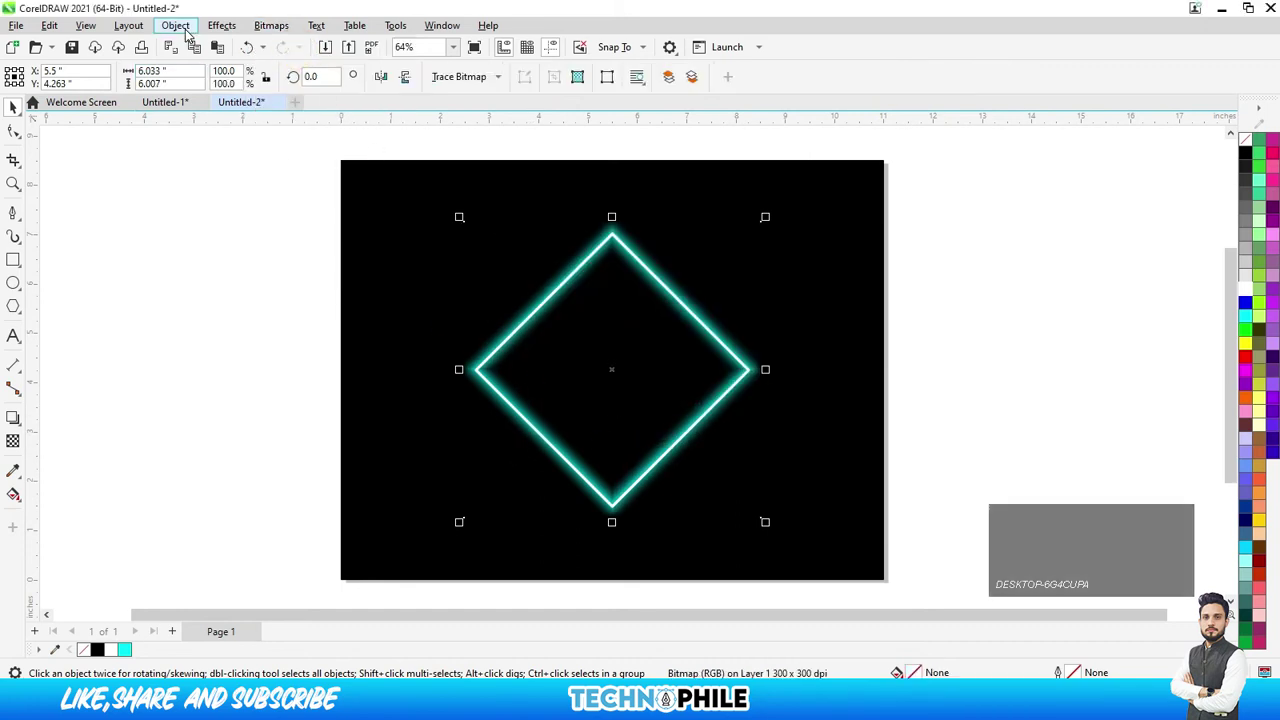
# Apply a linear transparency to the glow bitmap so it fades from the diamond's right corner to its left corner
pyautogui.click(13, 441)
pyautogui.moveTo(736, 370); pyautogui.dragTo(476, 372)
pyautogui.click(14, 108)
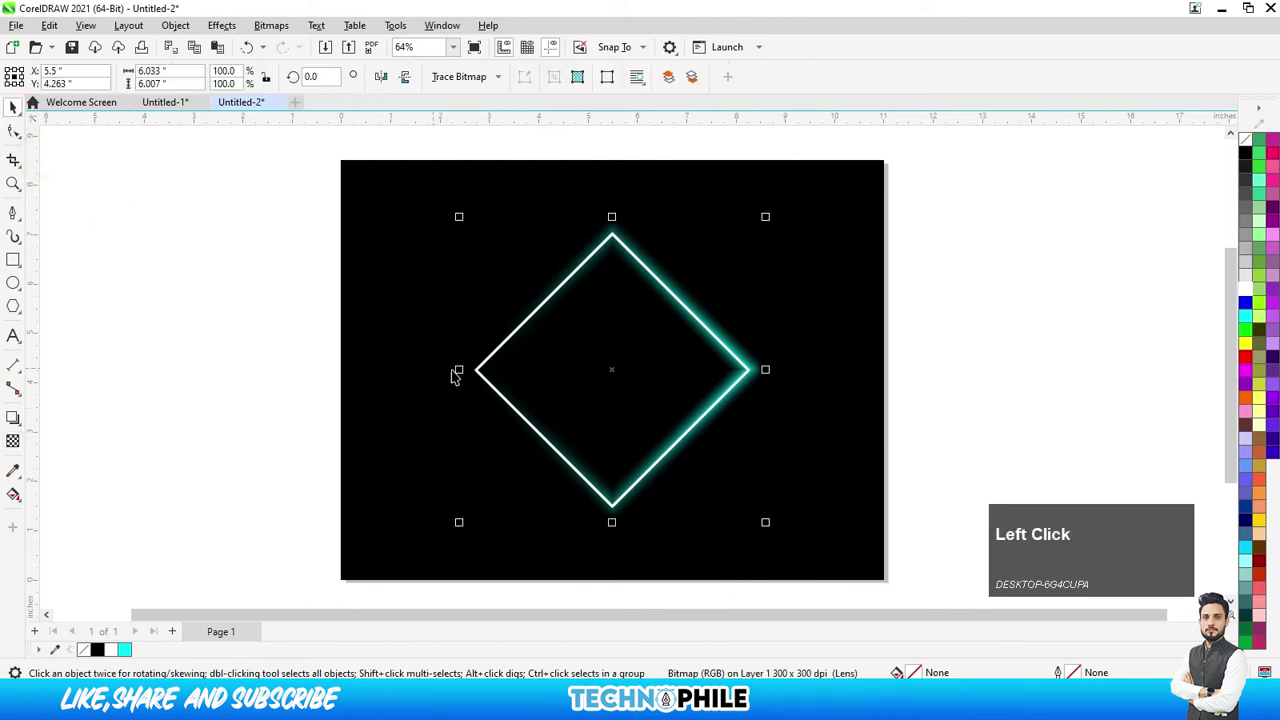
pyautogui.click(290, 322)
# Add a new drop shadow to the white diamond, running from its top corner to its bottom corner
pyautogui.moveTo(480, 369); pyautogui.dragTo(433, 370)
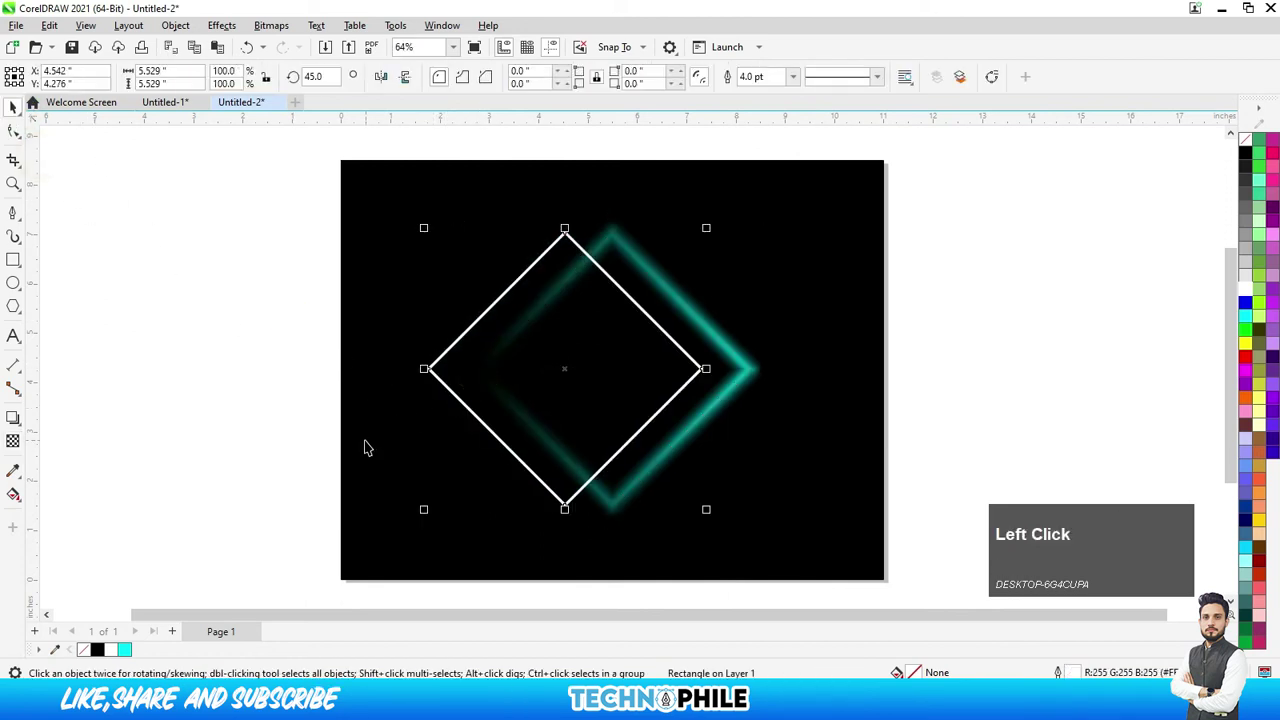
pyautogui.hotkey('ctrl', 'z')
pyautogui.click(12, 418)
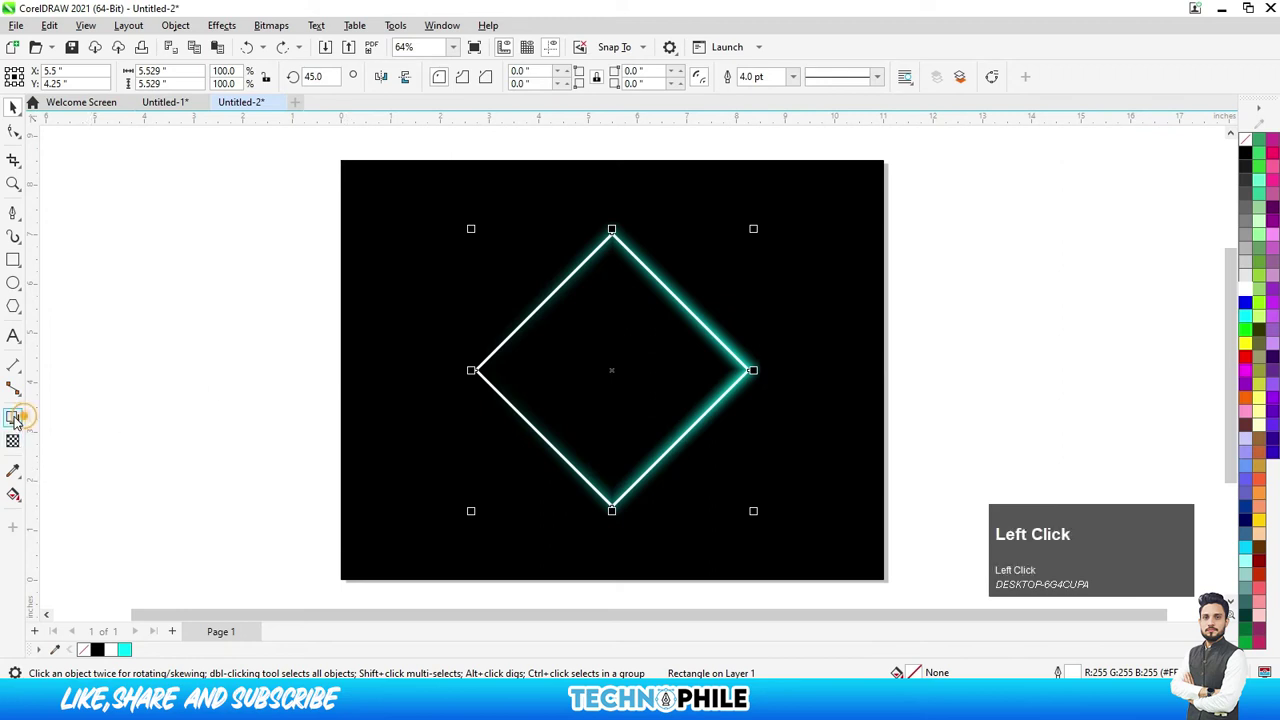
pyautogui.click(50, 416)
pyautogui.moveTo(610, 240); pyautogui.dragTo(612, 506)
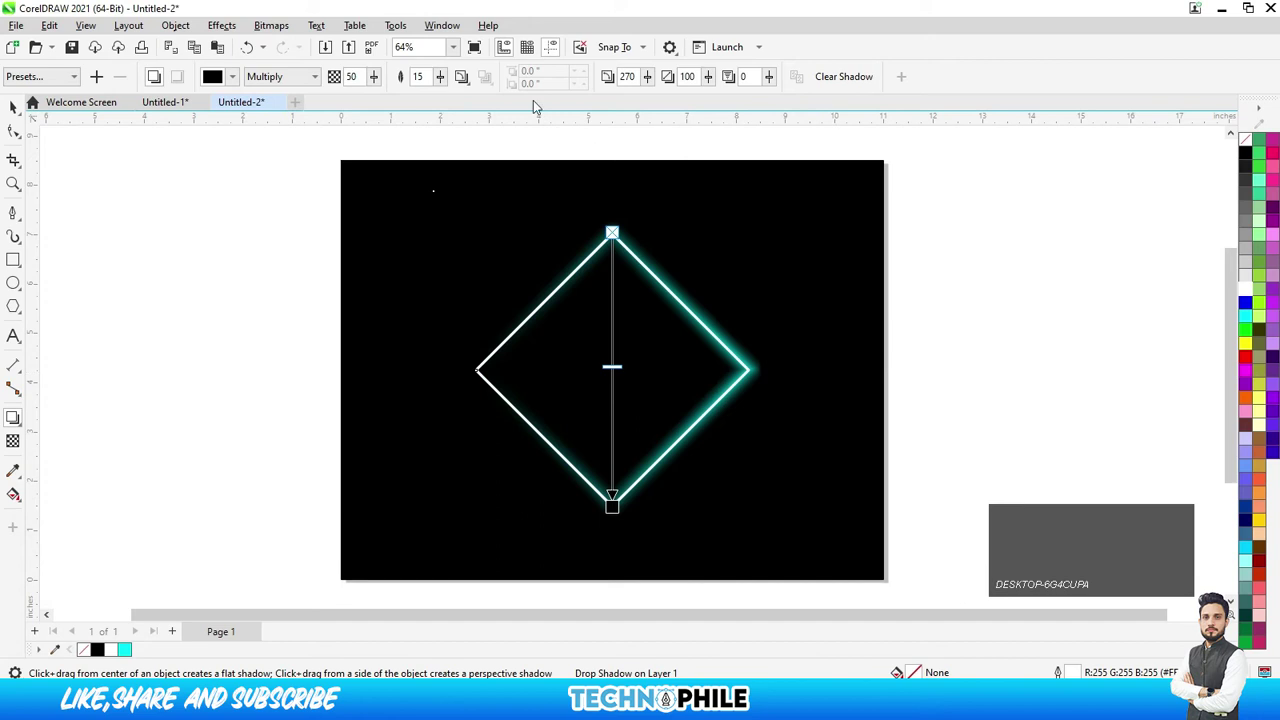
# Set the new drop shadow to magenta with Normal merge mode and Outside feathering direction
pyautogui.click(212, 78)
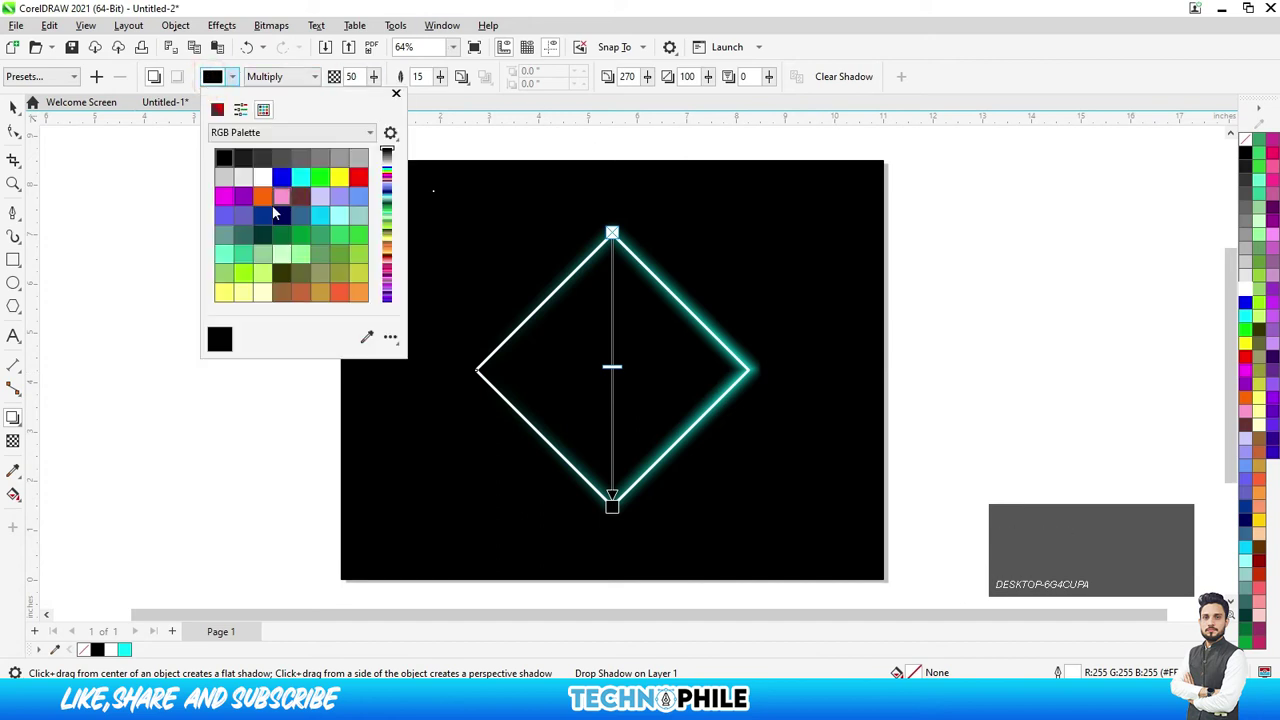
pyautogui.click(226, 198)
pyautogui.click(285, 77)
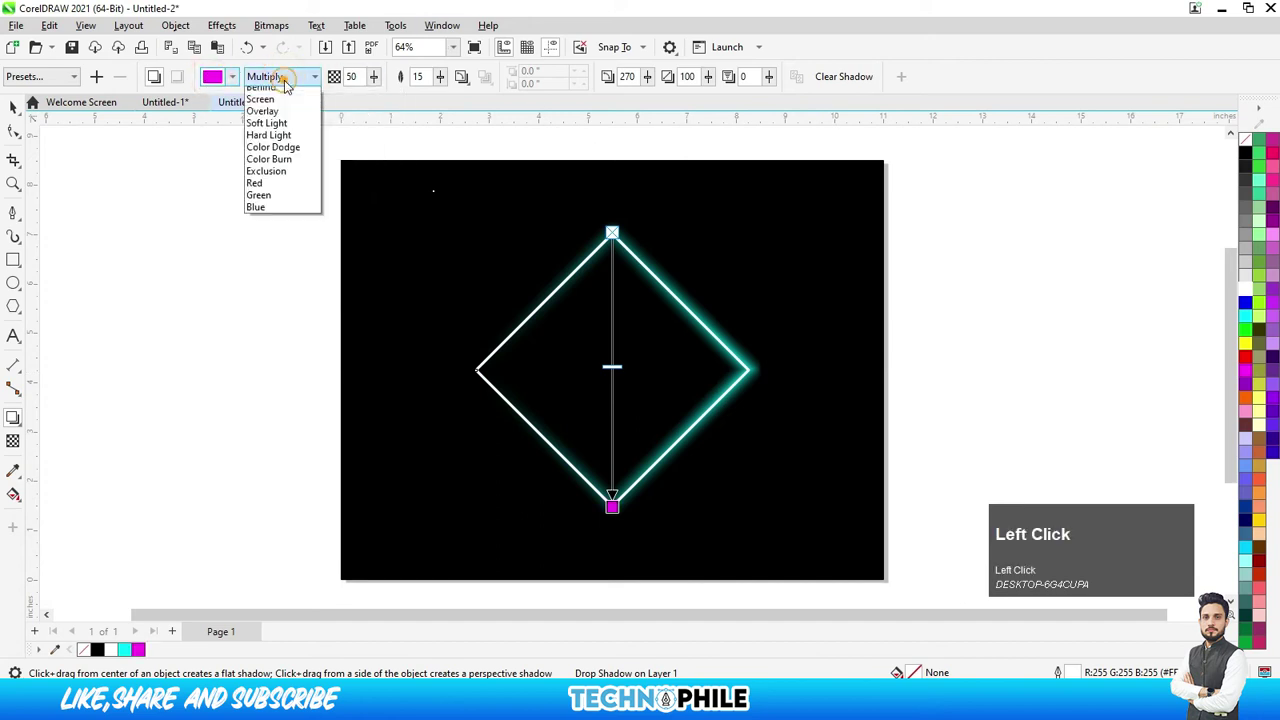
pyautogui.click(281, 93)
pyautogui.click(461, 77)
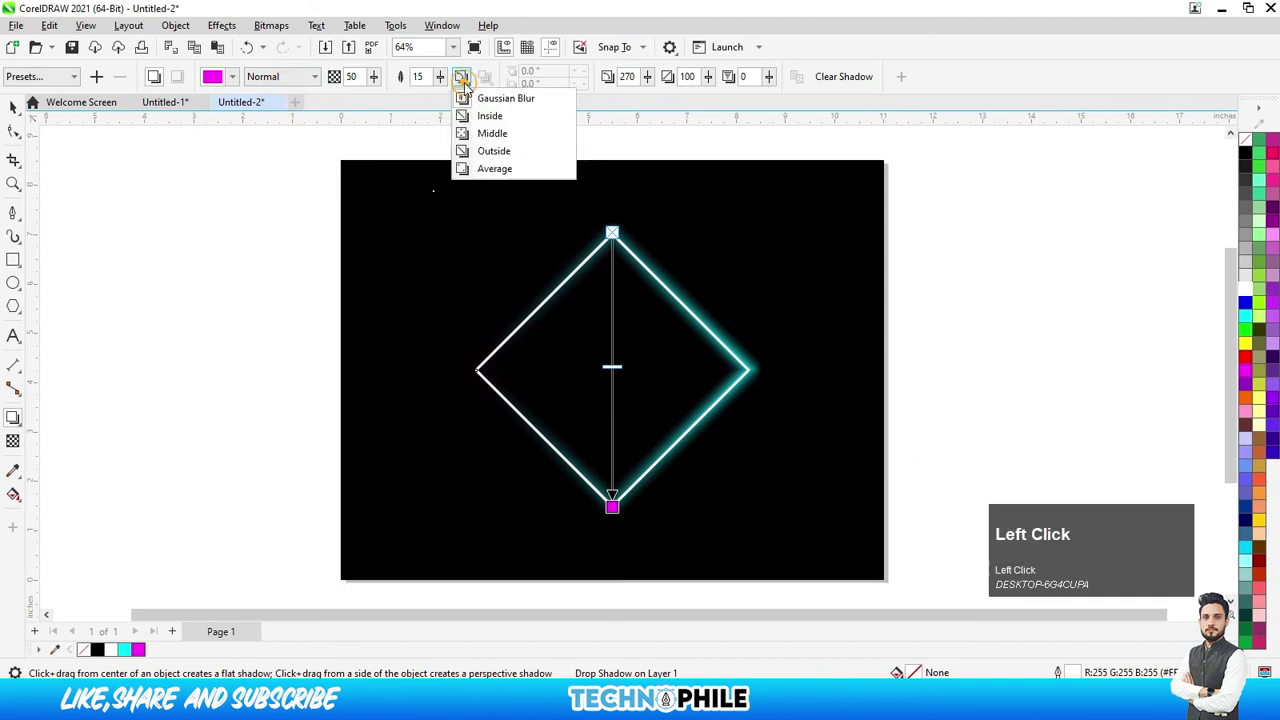
pyautogui.click(477, 152)
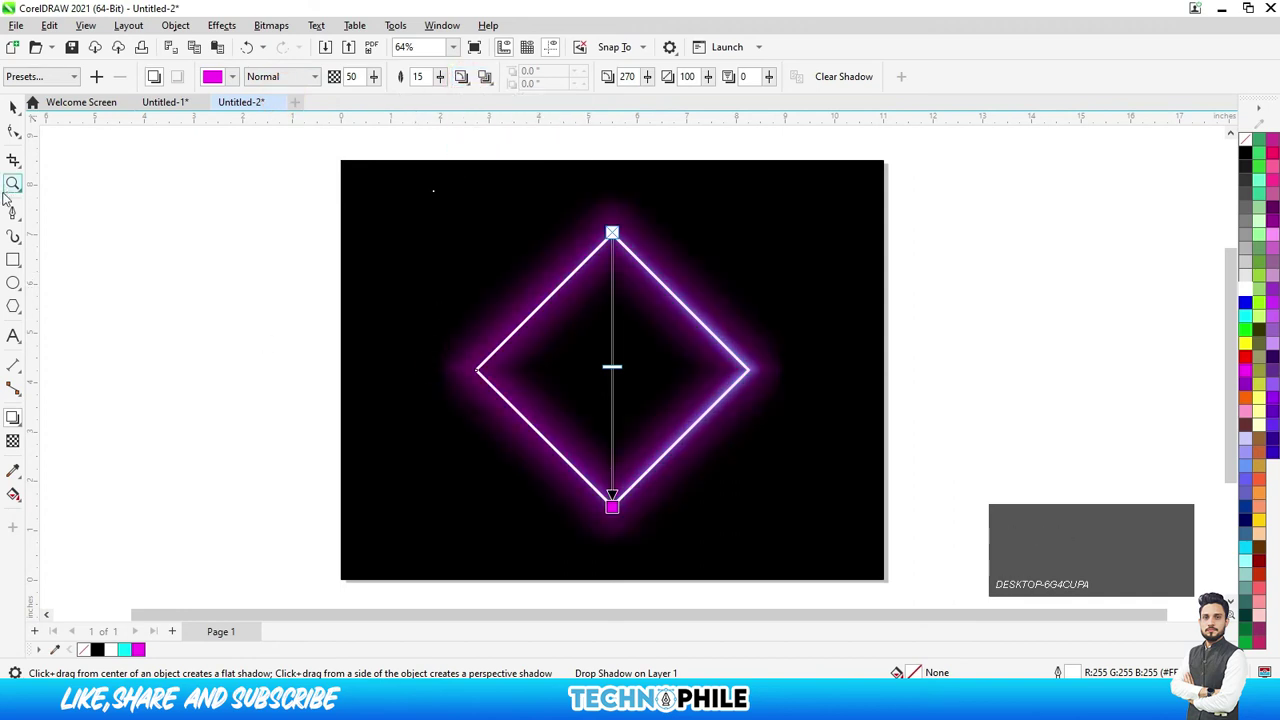
# Set the magenta shadow's feathering to 4 and its opacity to 70
pyautogui.click(14, 109)
pyautogui.click(424, 76)
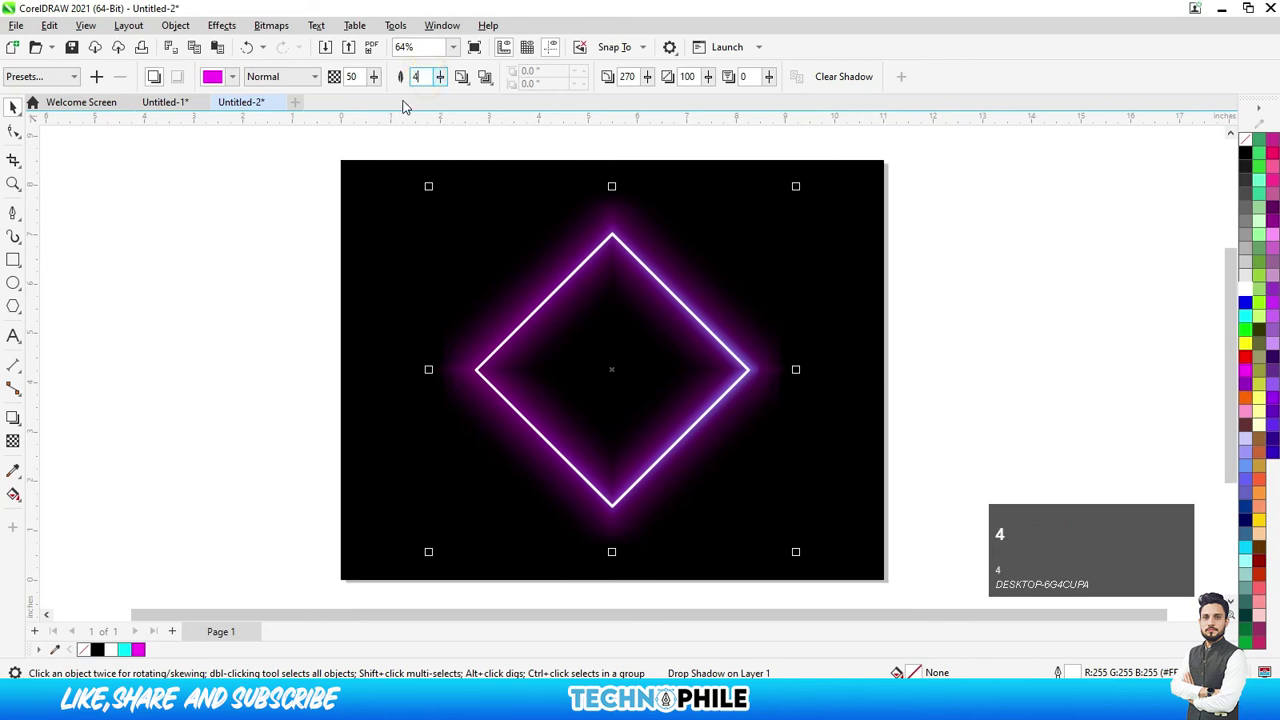
pyautogui.write('4')
pyautogui.press('Return')
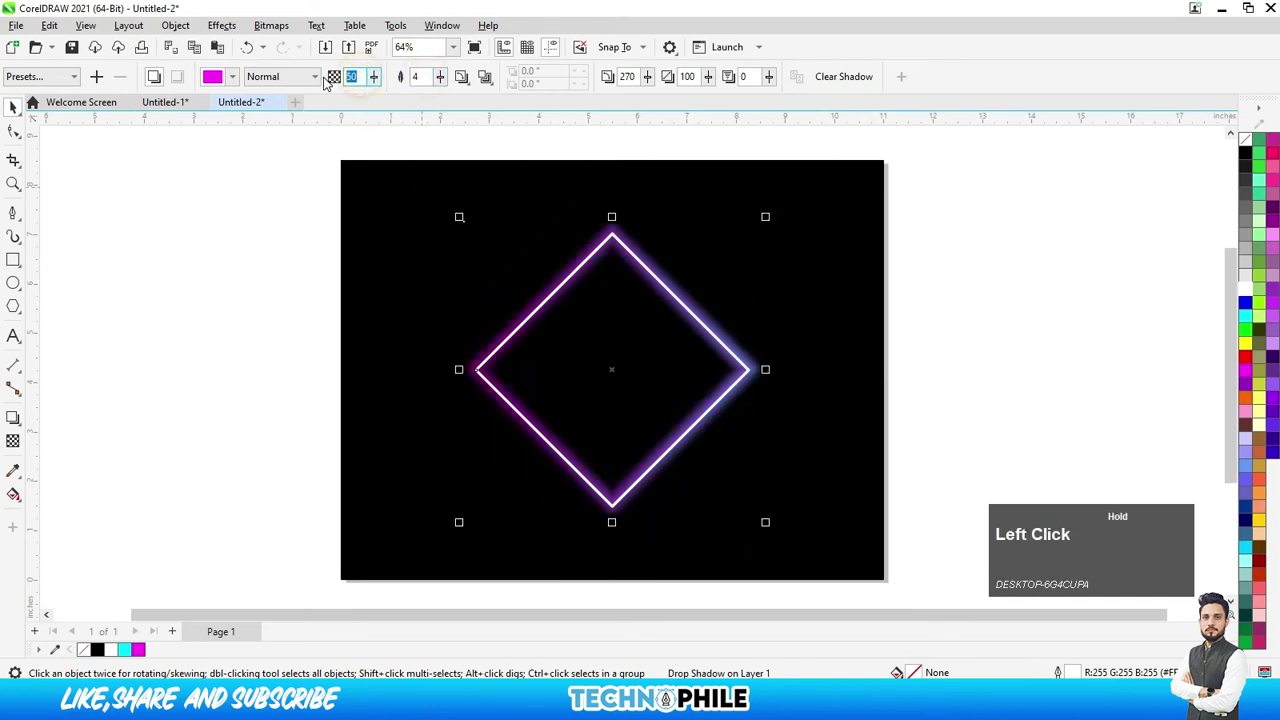
pyautogui.click(17, 118)
pyautogui.click(90, 210)
# Break the magenta drop shadow apart from the white diamond, keeping both in their original position
pyautogui.moveTo(522, 322); pyautogui.dragTo(422, 338)
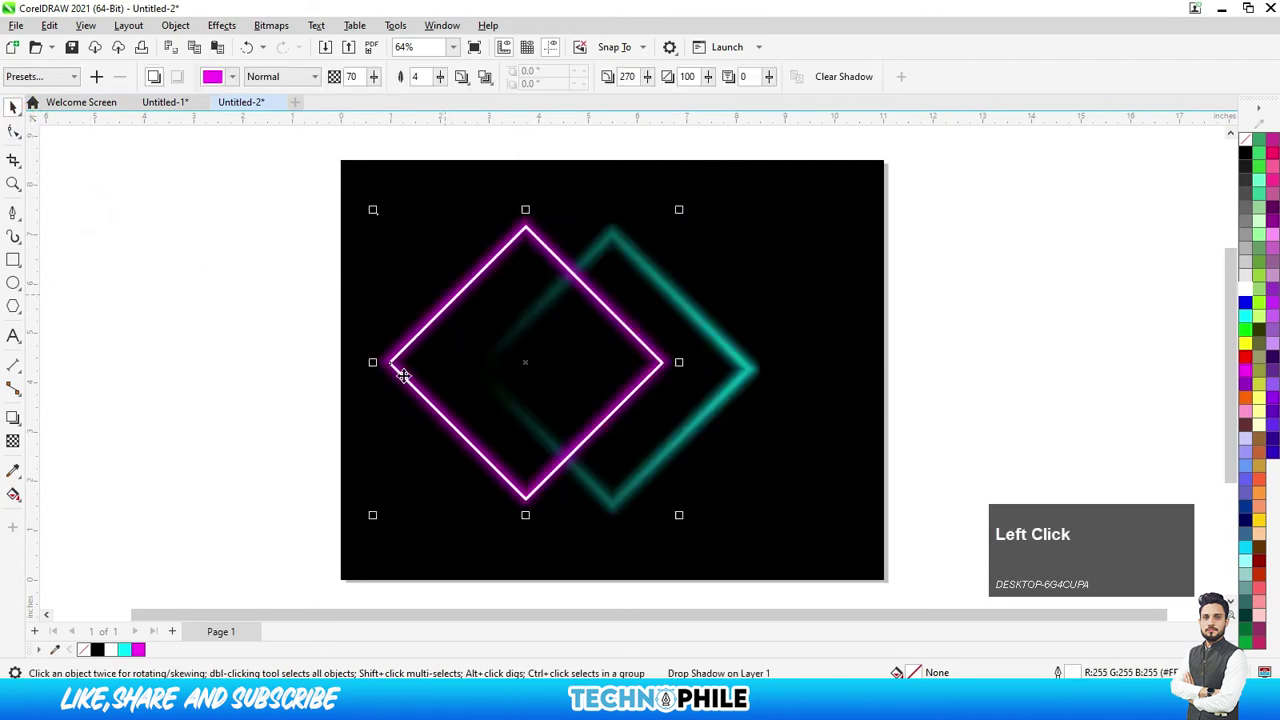
pyautogui.hotkey('ctrl', 'z')
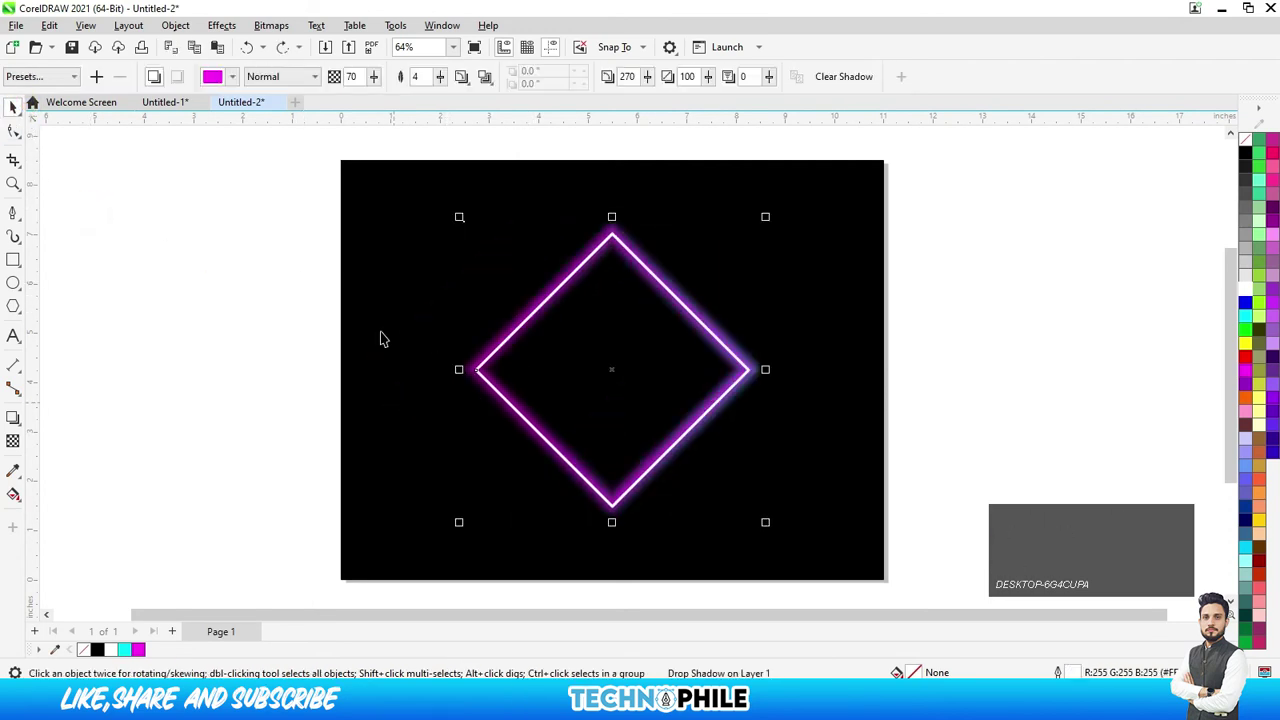
pyautogui.click(178, 26)
pyautogui.click(229, 394)
pyautogui.moveTo(528, 310); pyautogui.dragTo(383, 414)
pyautogui.hotkey('ctrl', 'z')
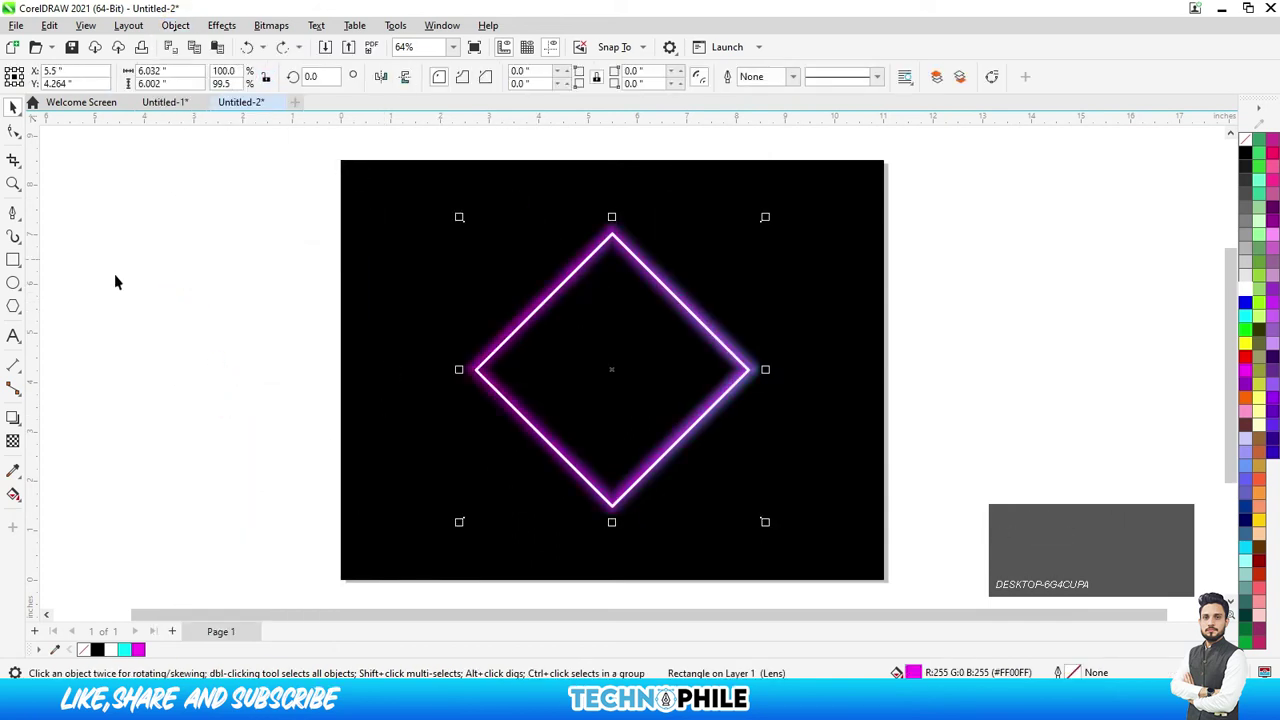
# Convert the separated magenta glow to a bitmap
pyautogui.click(271, 25)
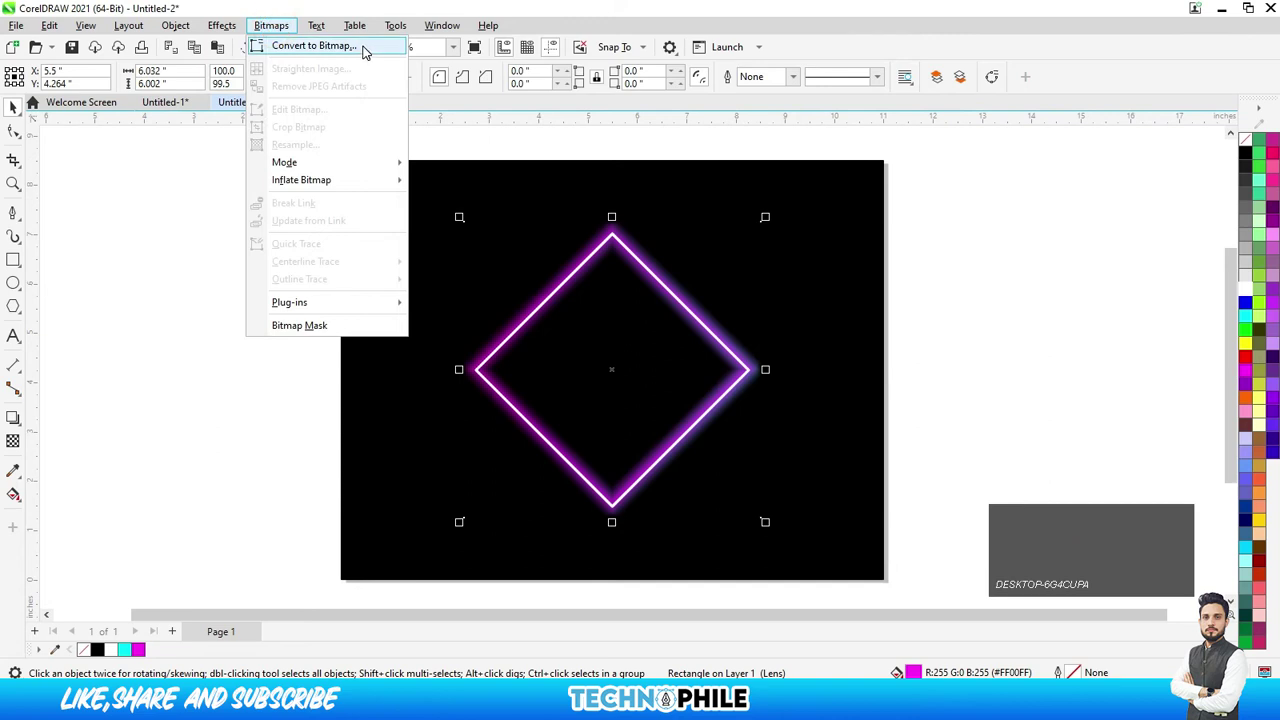
pyautogui.click(318, 43)
pyautogui.click(662, 440)
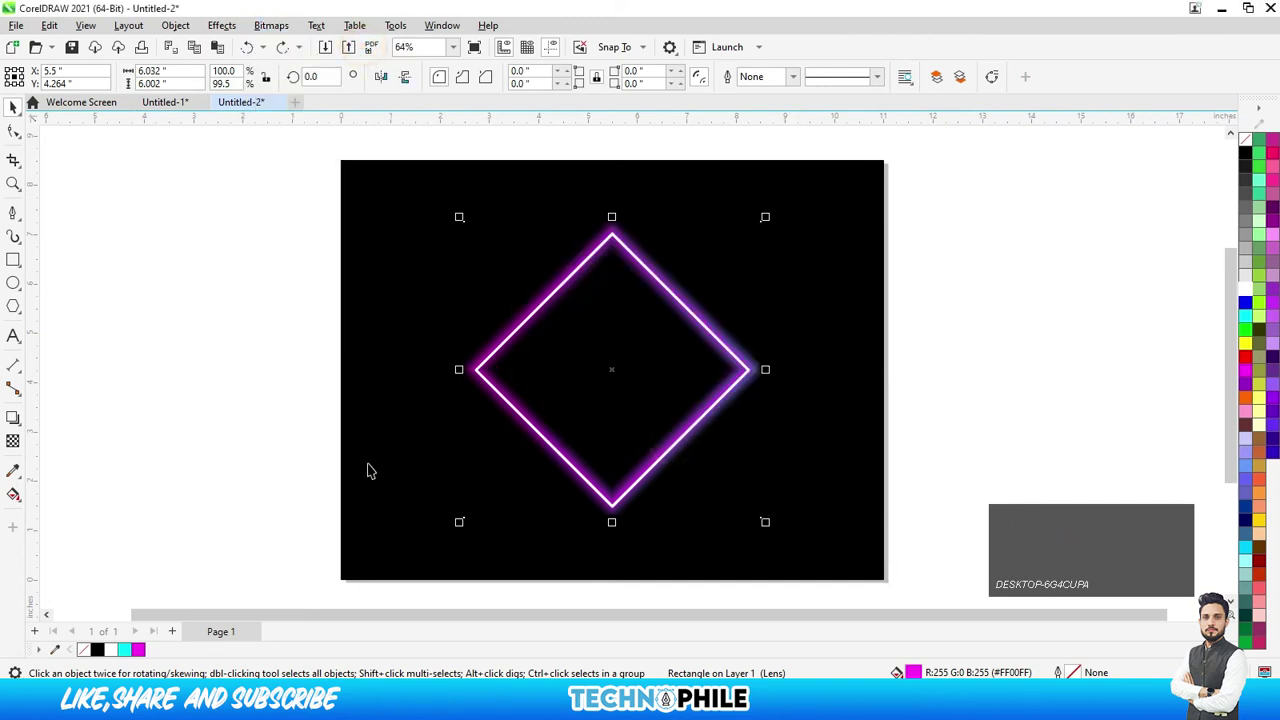
# Apply a linear transparency to the magenta glow bitmap so it fades from the diamond's left corner to its right corner
pyautogui.click(13, 440)
pyautogui.moveTo(474, 370); pyautogui.dragTo(740, 369)
pyautogui.click(14, 107)
pyautogui.click(76, 208)
pyautogui.scroll(-2, 526, 320)
pyautogui.scroll(2, 527, 320)
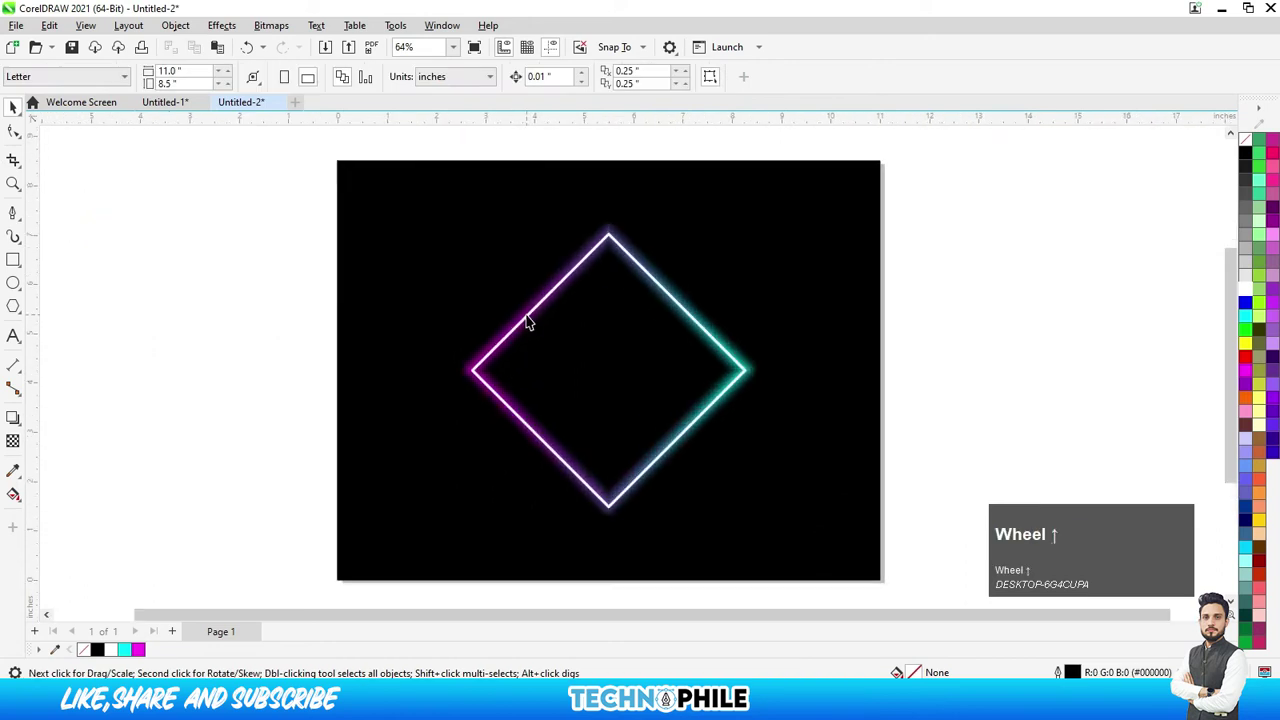
# Import the portrait JPG from the Downloads folder and place it beside the black page, about 4.56 by 6.84 inches
pyautogui.click(16, 25)
pyautogui.click(47, 311)
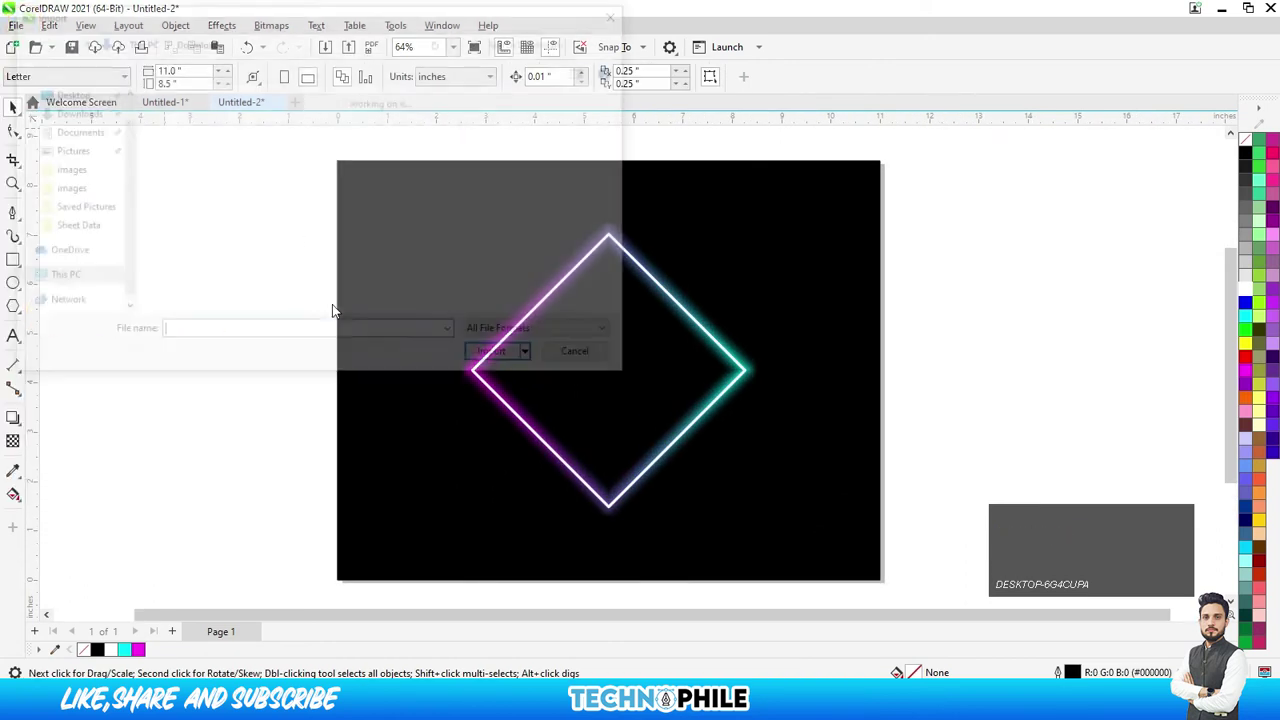
pyautogui.click(255, 128)
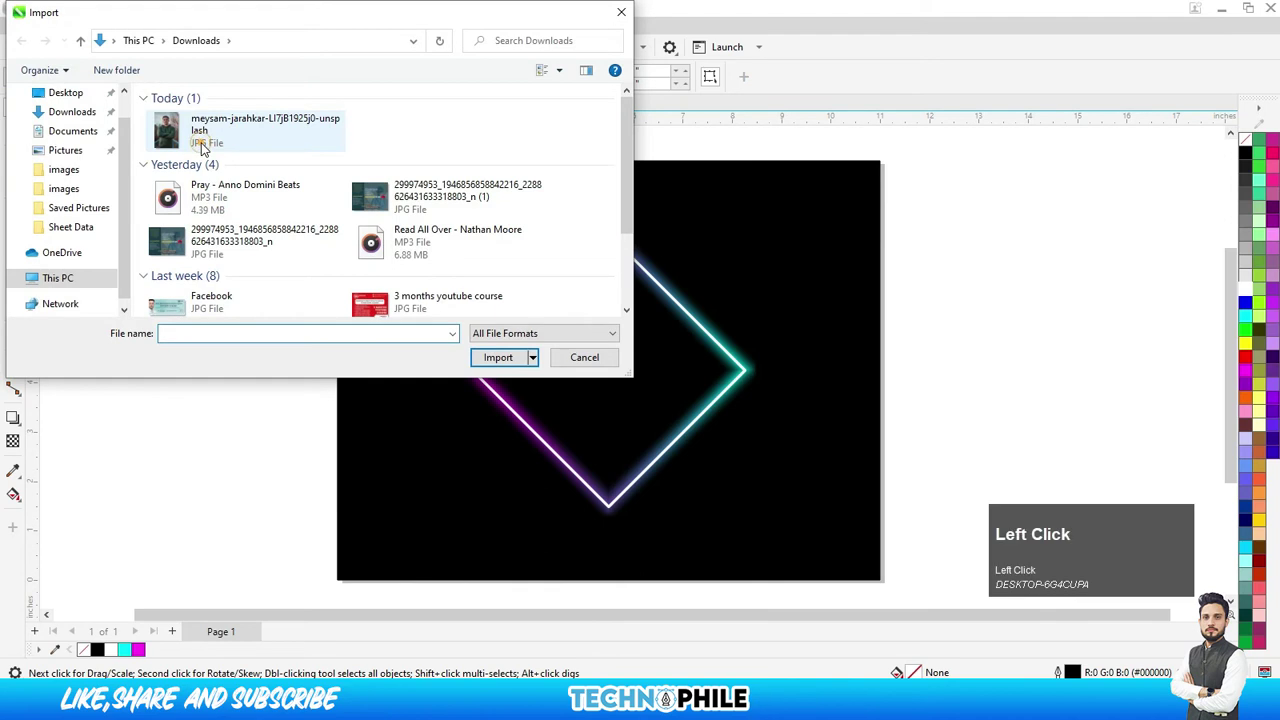
pyautogui.click(495, 357)
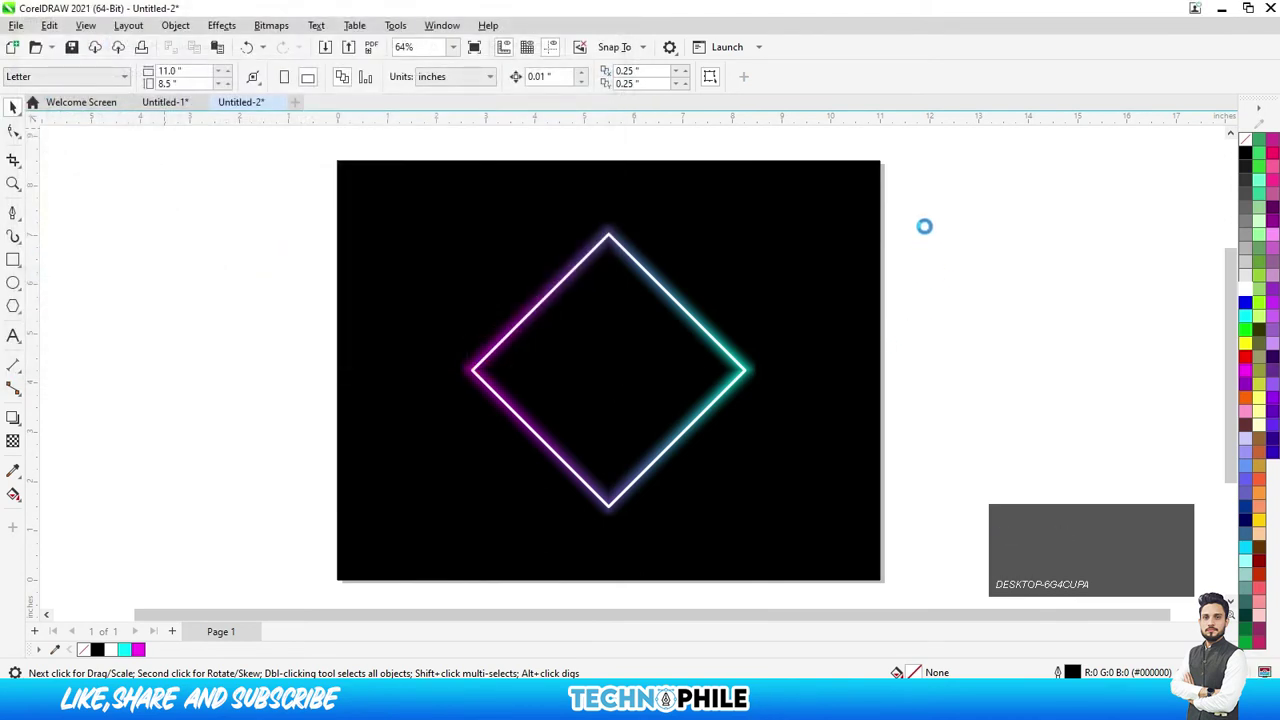
pyautogui.moveTo(918, 227); pyautogui.dragTo(1090, 424)
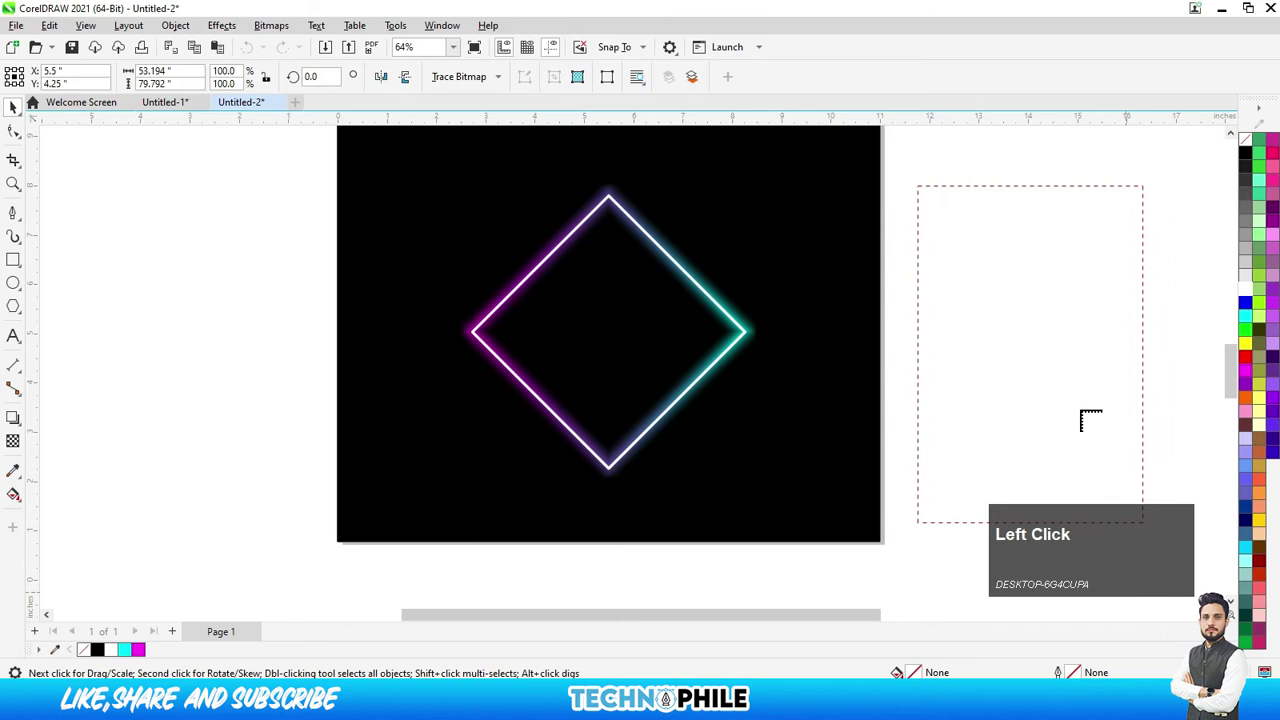
pyautogui.moveTo(1065, 370)
pyautogui.mouseDown()
pyautogui.moveTo(836, 416)
pyautogui.moveTo(1055, 357)
pyautogui.mouseUp()
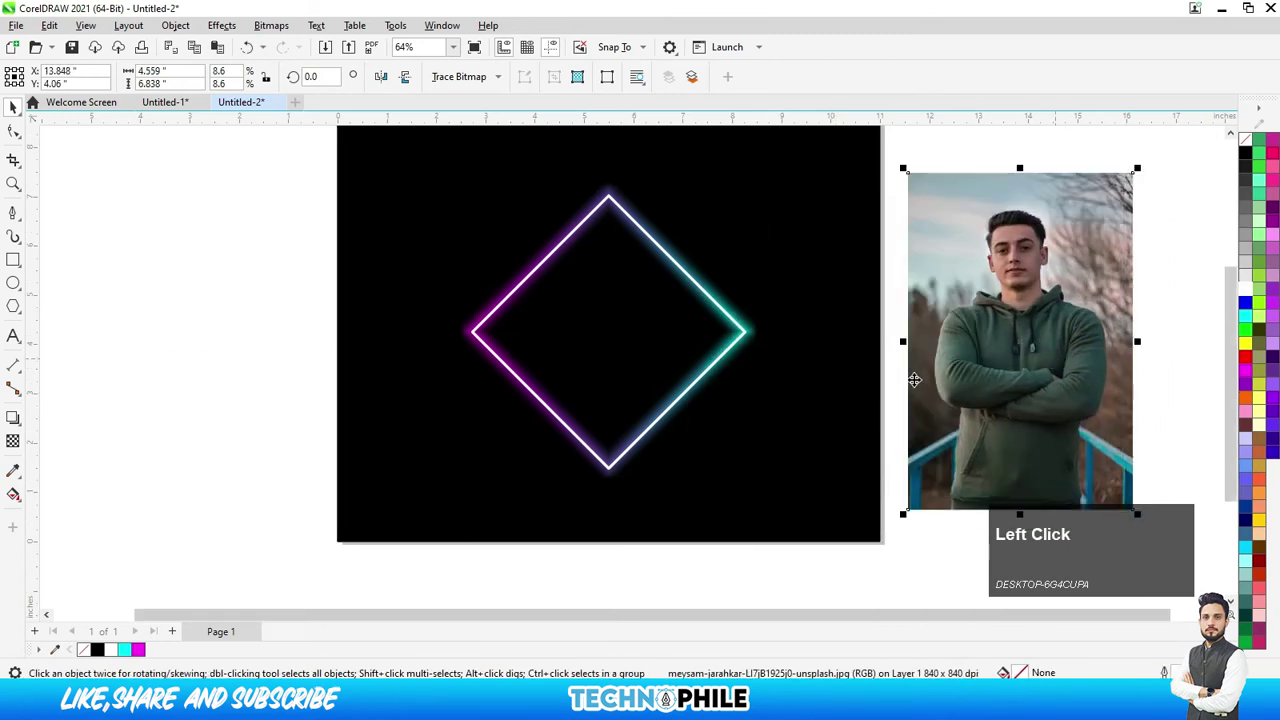
# Start a Pen tool outline at the hoodie's left waist edge and trace it up to the underside of the folded arm
pyautogui.scroll(-1, 701, 382)
pyautogui.scroll(3, 989, 336)
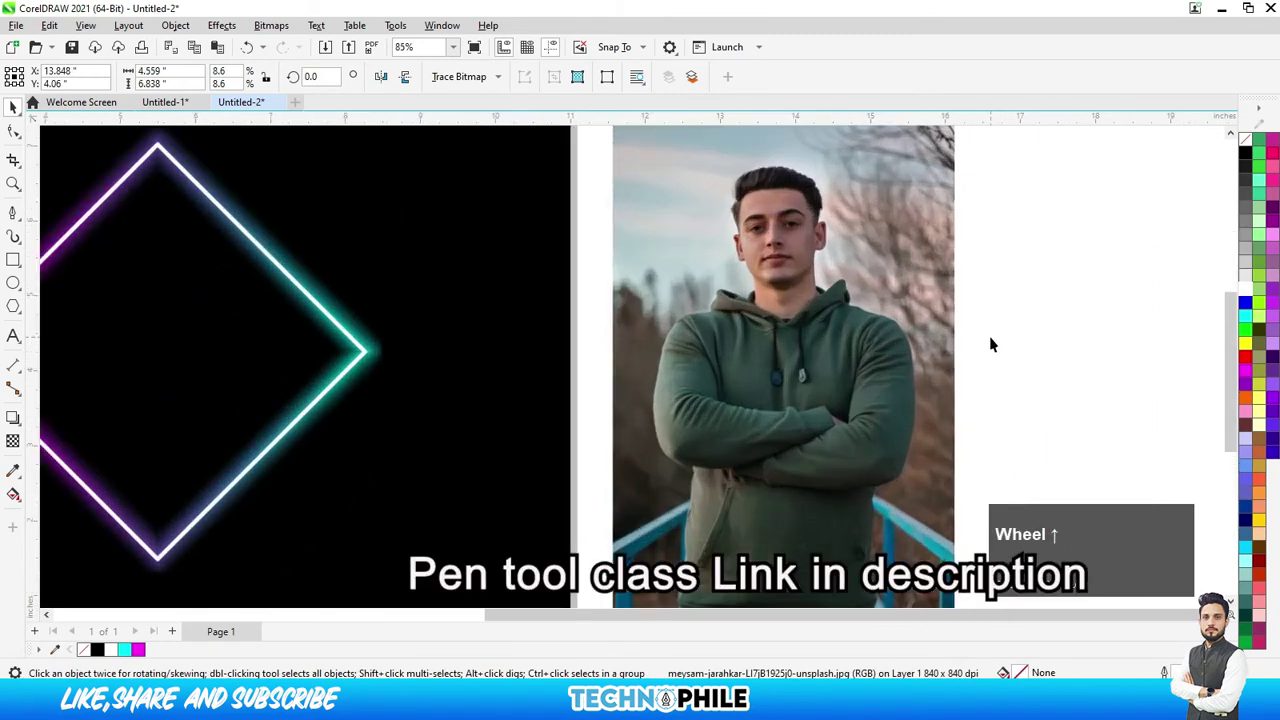
pyautogui.click(13, 212)
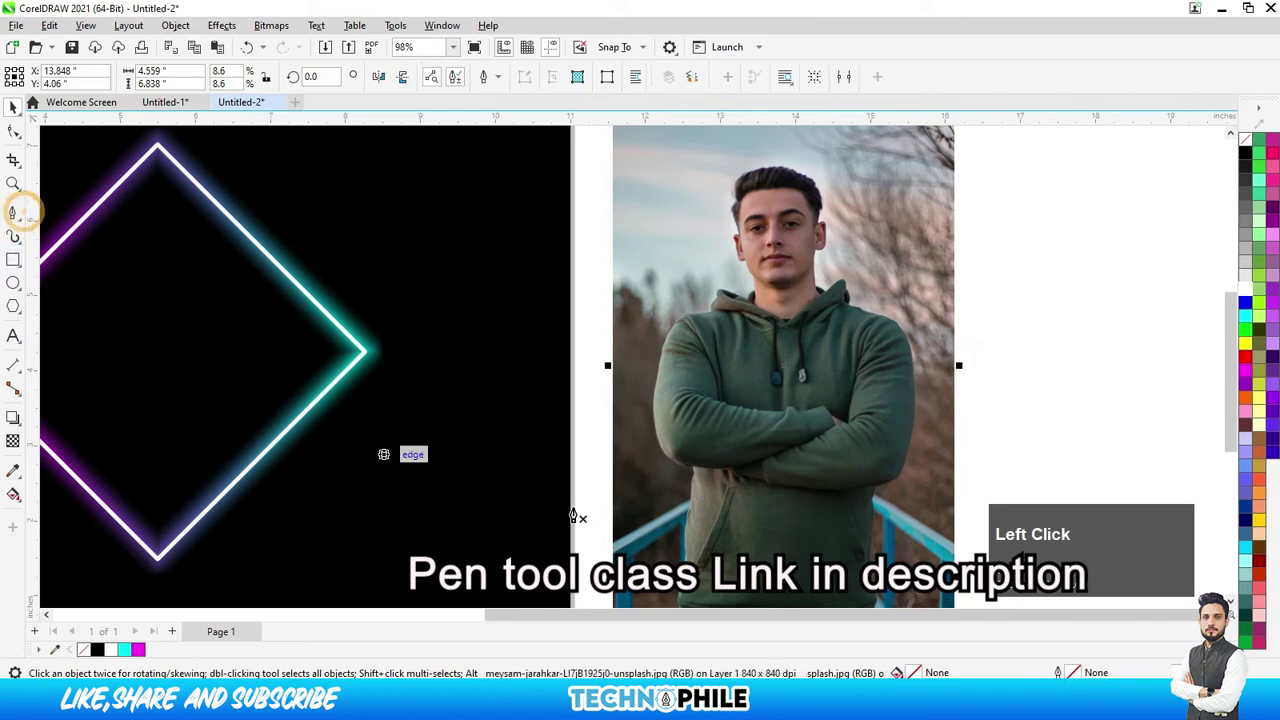
pyautogui.scroll(2, 695, 527)
pyautogui.click(680, 529)
pyautogui.scroll(2, 687, 518)
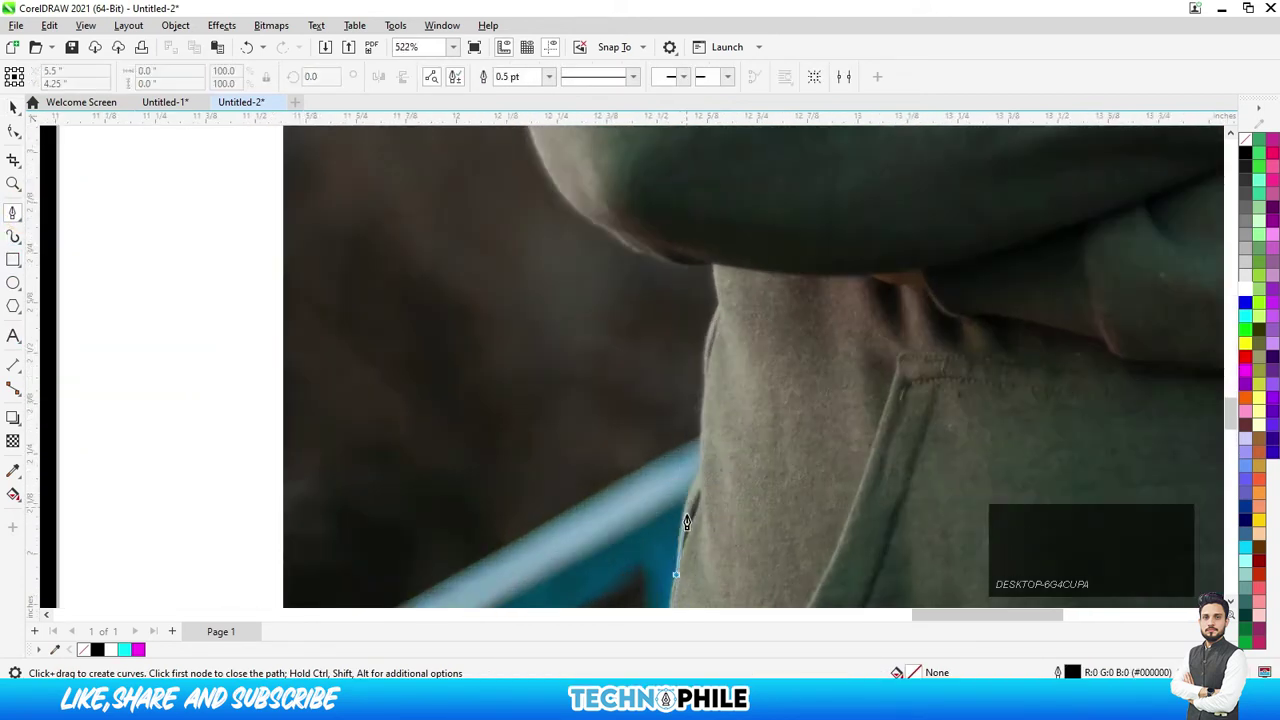
pyautogui.click(696, 463)
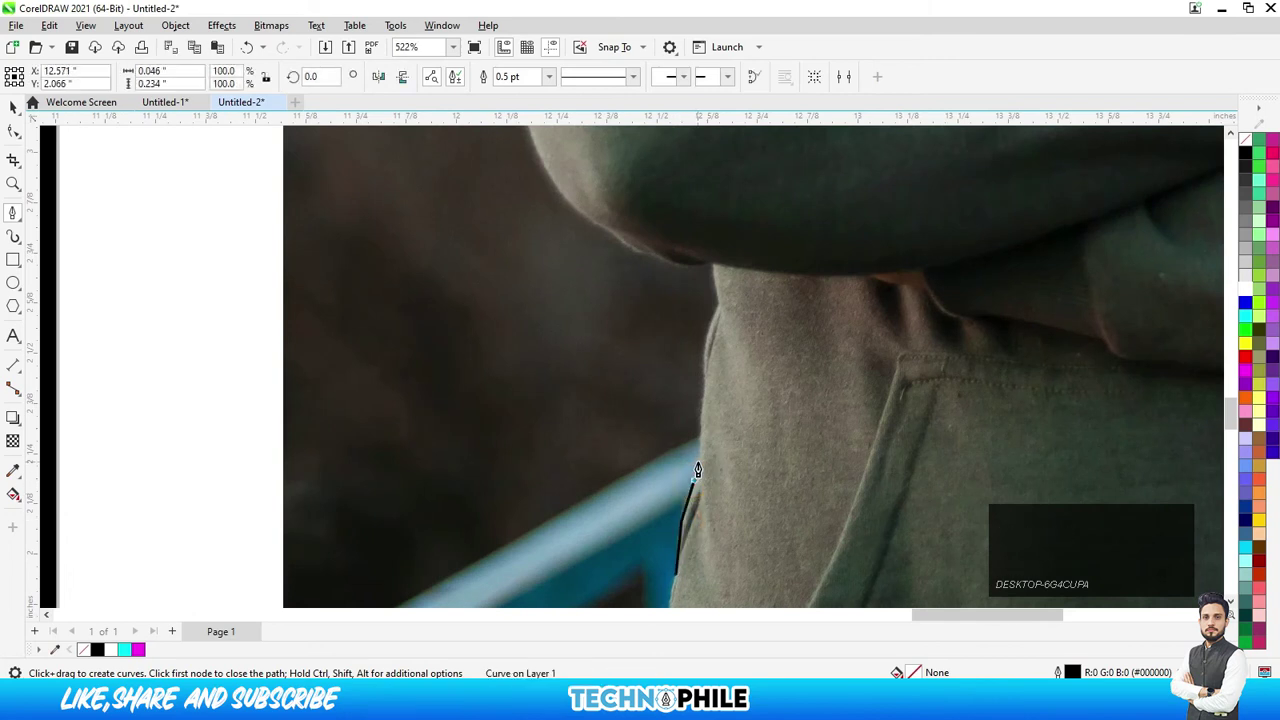
pyautogui.click(702, 358)
pyautogui.click(716, 309)
pyautogui.click(714, 267)
# Continue the outline around the left elbow and up the outer sleeve towards the shoulder
pyautogui.scroll(1, 714, 267)
pyautogui.moveTo(566, 268); pyautogui.dragTo(518, 253)
pyautogui.scroll(-2, 585, 390)
pyautogui.hotkey('ctrl', 'z')
pyautogui.scroll(1, 530, 360)
pyautogui.click(529, 314)
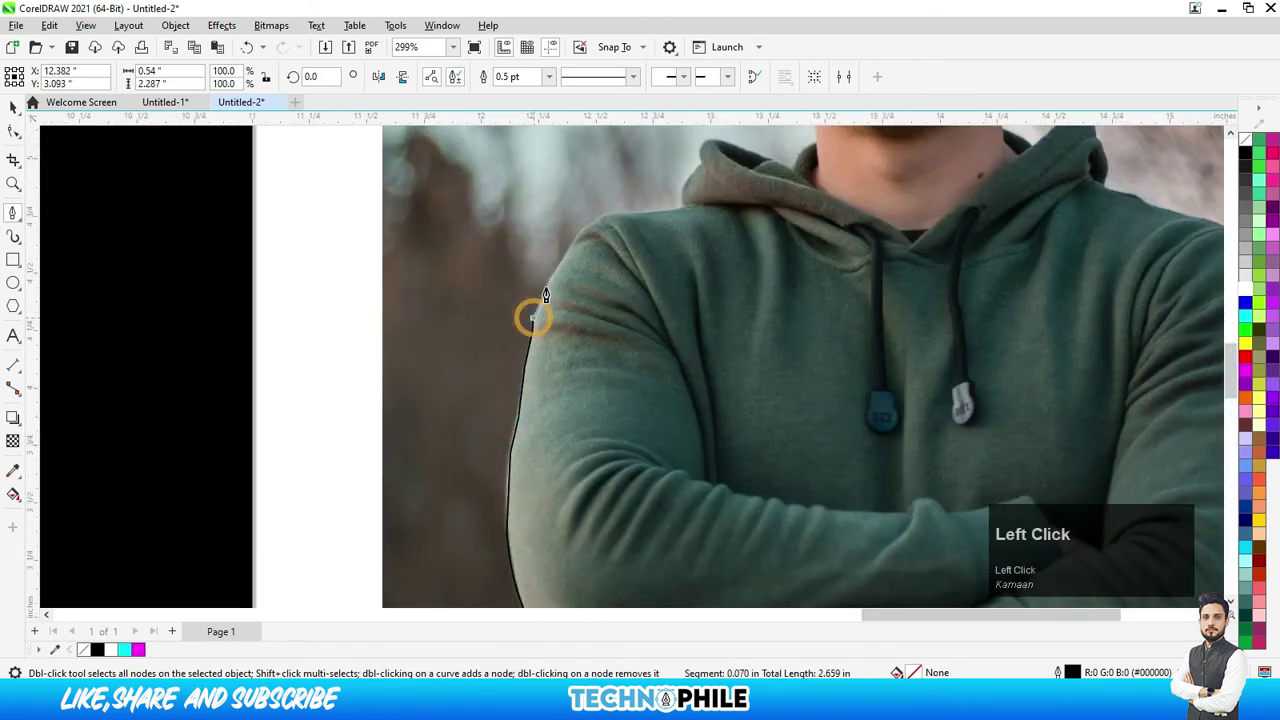
# Trace the outline over the left shoulder and along the hood to the base of the neck
pyautogui.scroll(-2, 529, 314)
pyautogui.scroll(3, 566, 374)
pyautogui.click(736, 270)
pyautogui.click(750, 234)
pyautogui.click(860, 263)
pyautogui.click(887, 256)
pyautogui.click(901, 243)
pyautogui.click(913, 242)
# Extend the outline up the left side of the neck and curve it along the jaw to the earlobe
pyautogui.scroll(-1, 913, 245)
pyautogui.scroll(2, 896, 255)
pyautogui.click(897, 200)
pyautogui.scroll(-1, 842, 385)
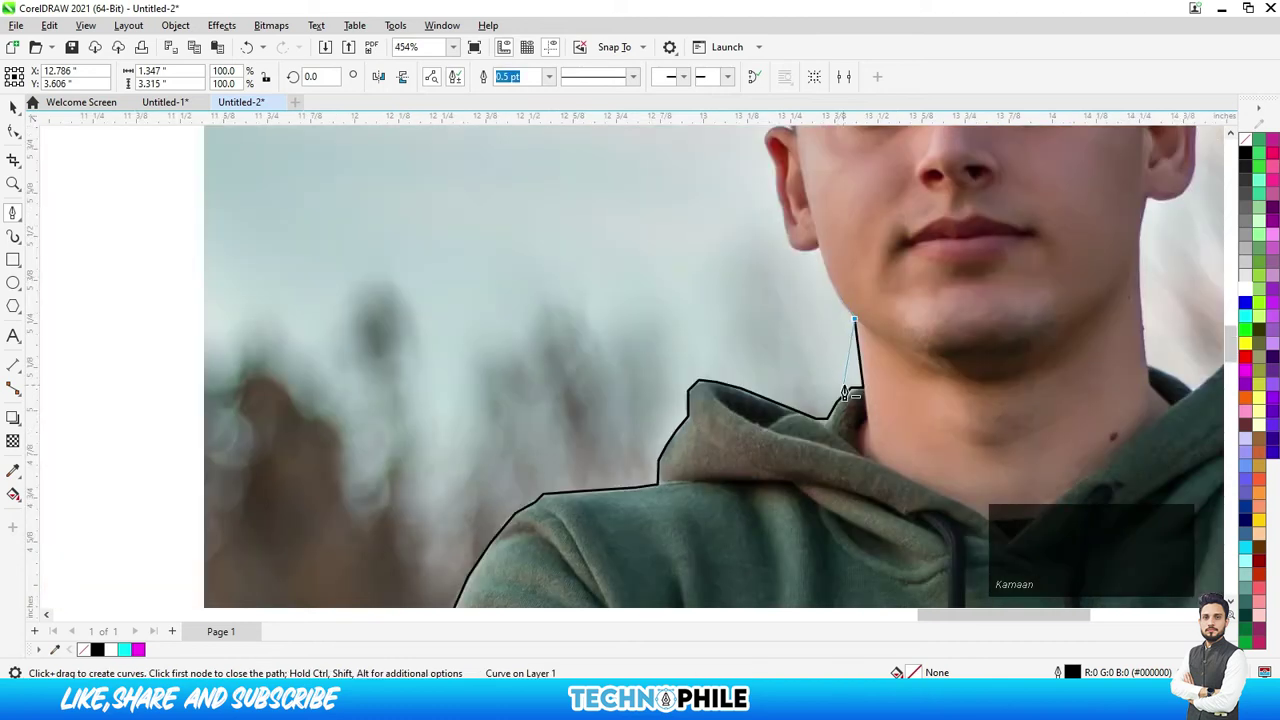
pyautogui.scroll(2, 823, 232)
pyautogui.moveTo(814, 269); pyautogui.dragTo(805, 207)
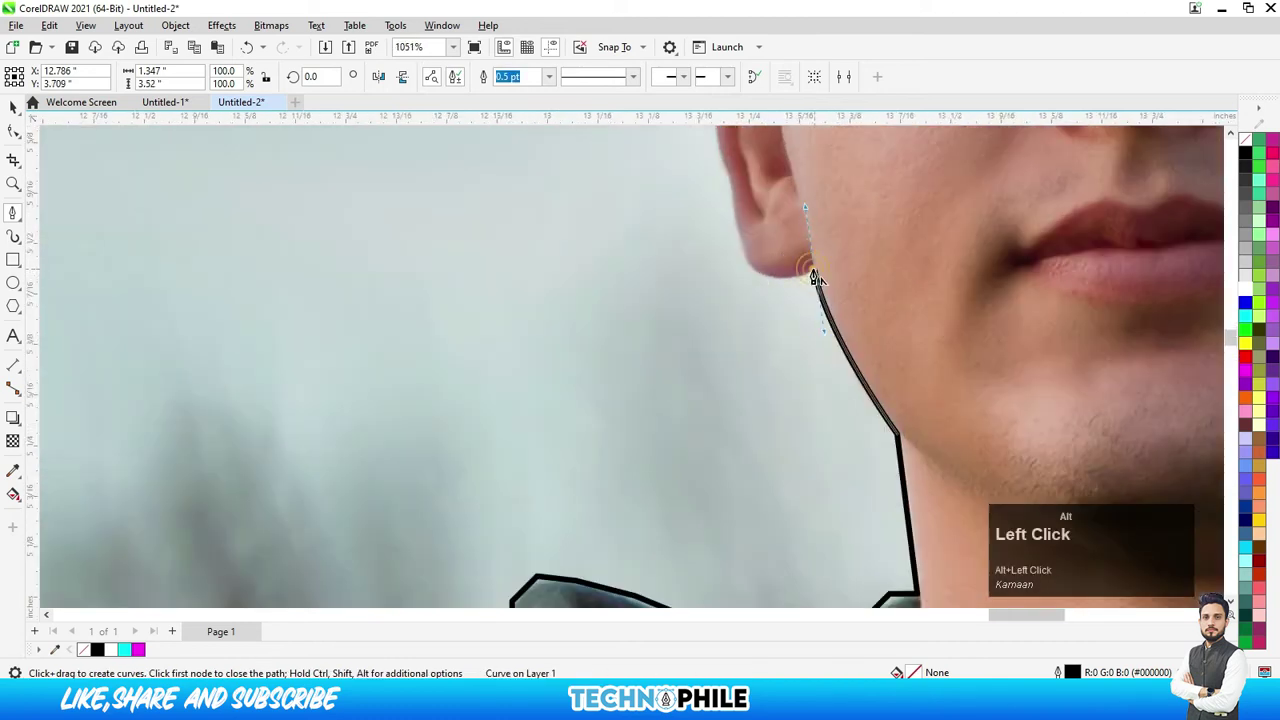
pyautogui.keyDown('alt'); pyautogui.click(814, 270); pyautogui.keyUp('alt')
# Trace the outline around the left ear from the lobe to its upper edge
pyautogui.scroll(-1, 812, 350)
pyautogui.scroll(1, 793, 264)
pyautogui.moveTo(752, 290); pyautogui.dragTo(730, 238)
pyautogui.scroll(-2, 767, 402)
pyautogui.scroll(3, 761, 308)
pyautogui.moveTo(752, 369); pyautogui.dragTo(738, 341)
pyautogui.scroll(-3, 738, 346)
pyautogui.scroll(3, 689, 320)
pyautogui.click(740, 230)
# Continue the outline up the left hairline, over the top of the hair and down to the top of the right ear
pyautogui.scroll(-2, 766, 234)
pyautogui.scroll(-2, 808, 420)
pyautogui.click(800, 263)
pyautogui.scroll(-1, 763, 297)
pyautogui.click(789, 244)
pyautogui.moveTo(1153, 329); pyautogui.dragTo(1158, 562)
pyautogui.keyDown('alt'); pyautogui.click(1033, 330); pyautogui.keyUp('alt')
pyautogui.click(1042, 385)
pyautogui.click(1030, 393)
pyautogui.click(1023, 457)
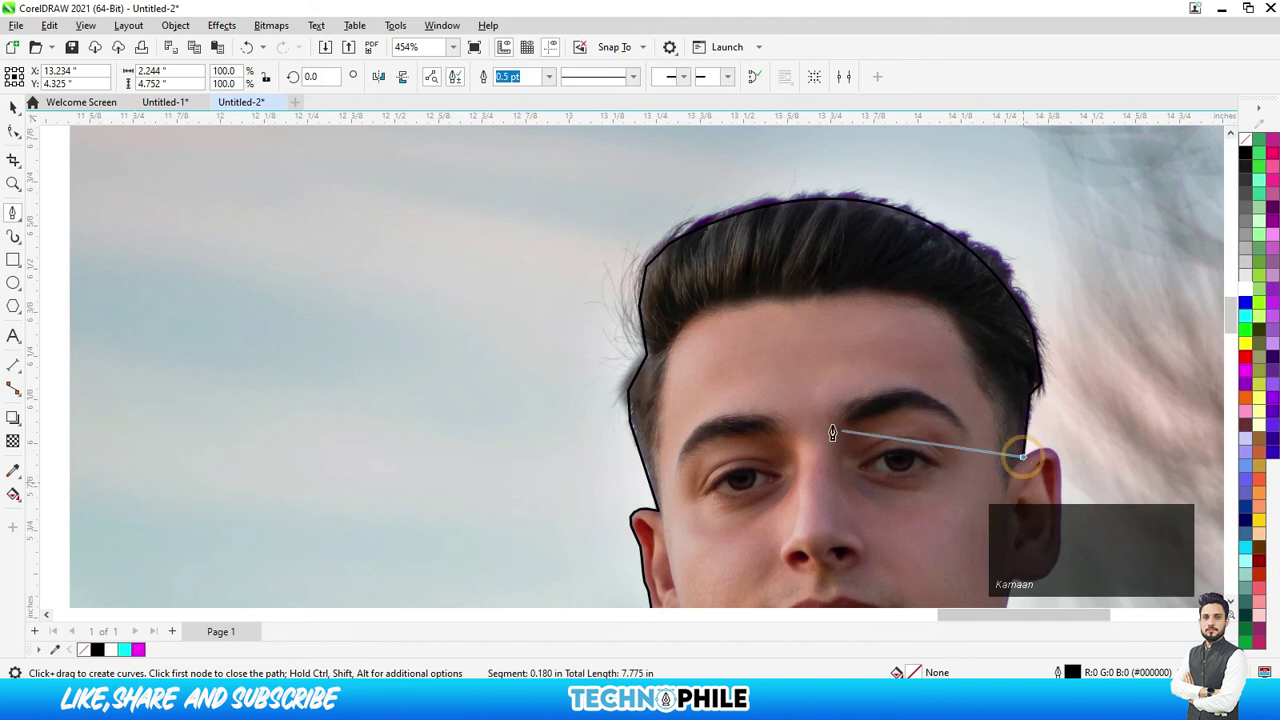
# Trace the outline around the right ear down to its lobe
pyautogui.scroll(2, 970, 470)
pyautogui.click(937, 523)
pyautogui.scroll(-1, 937, 557)
pyautogui.scroll(2, 909, 551)
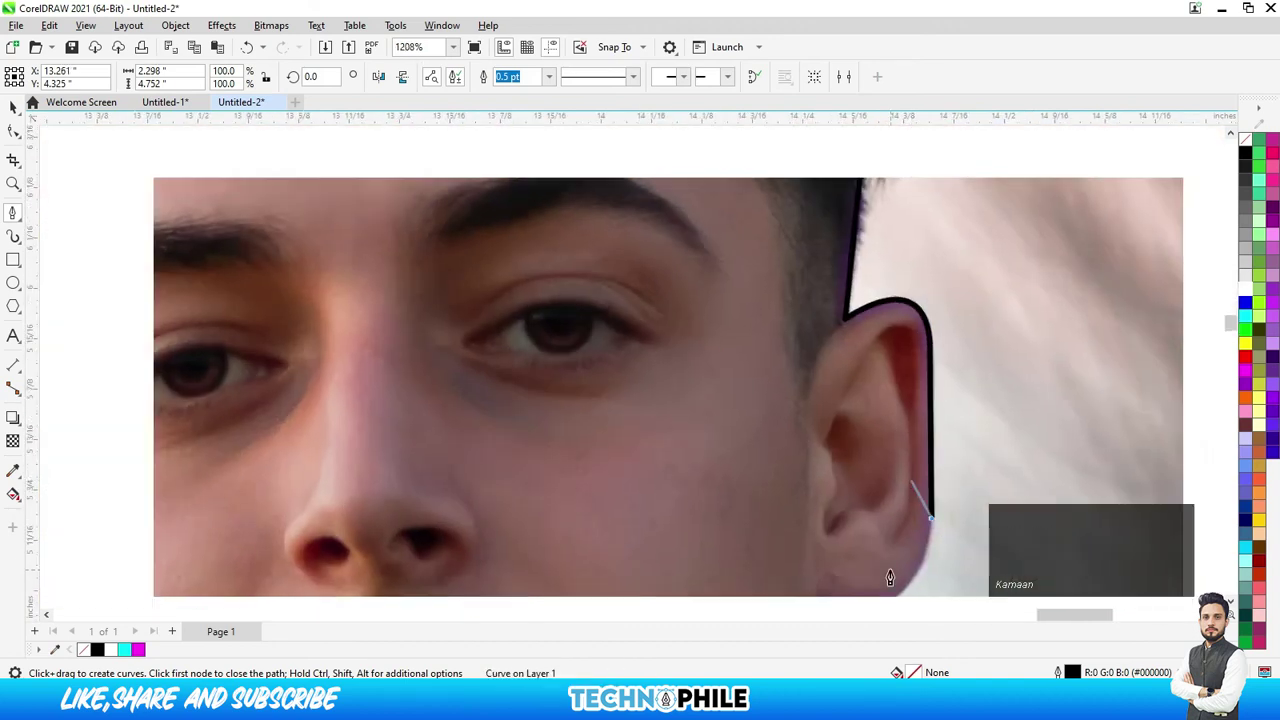
pyautogui.scroll(1, 909, 551)
pyautogui.click(830, 520)
# Continue the outline down the right side of the neck and over the top of the hood
pyautogui.scroll(-8, 811, 545)
pyautogui.click(847, 493)
pyautogui.moveTo(902, 556); pyautogui.dragTo(904, 560)
pyautogui.scroll(-1, 757, 430)
pyautogui.scroll(7, 980, 508)
pyautogui.moveTo(850, 420); pyautogui.dragTo(880, 512)
pyautogui.click(860, 496)
# Trace the outer right edge of the hood down to where it meets the shoulder
pyautogui.scroll(-5, 862, 460)
pyautogui.scroll(4, 866, 440)
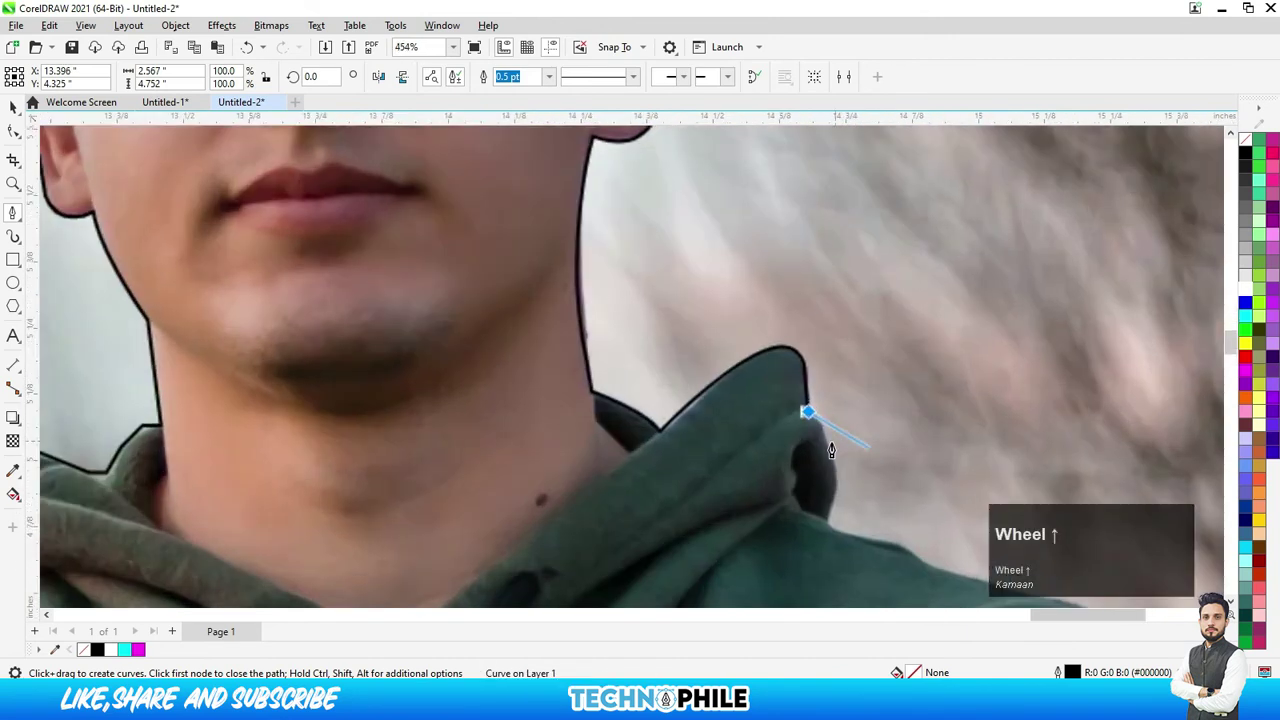
pyautogui.click(825, 541)
pyautogui.moveTo(838, 474); pyautogui.dragTo(815, 618)
pyautogui.scroll(-5, 766, 497)
pyautogui.scroll(8, 670, 425)
# Redo the misplaced shoulder segments and trace the outline along the top of the right shoulder
pyautogui.click(776, 446)
pyautogui.scroll(-9, 664, 382)
pyautogui.scroll(-7, 828, 370)
pyautogui.scroll(9, 848, 460)
pyautogui.scroll(-5, 832, 432)
pyautogui.hotkey('ctrl', 'z')
pyautogui.hotkey('ctrl', 'z')
pyautogui.scroll(5, 789, 279)
pyautogui.moveTo(775, 292); pyautogui.dragTo(797, 326)
pyautogui.scroll(-6, 797, 333)
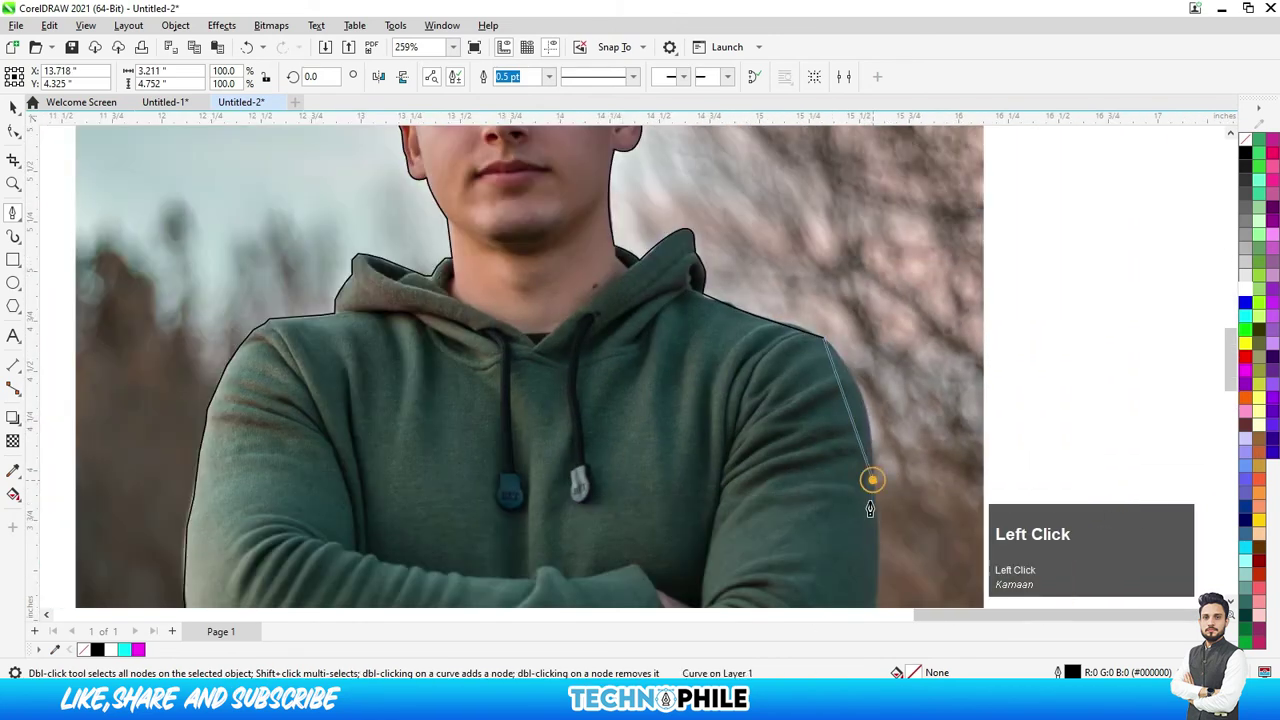
# Curve the outline down the outer right sleeve and around the elbow to the hoodie's side
pyautogui.keyDown('alt'); pyautogui.click(881, 440); pyautogui.keyUp('alt')
pyautogui.moveTo(811, 556); pyautogui.dragTo(832, 603)
pyautogui.hotkey('ctrl', 'z')
pyautogui.keyDown('alt'); pyautogui.click(886, 256); pyautogui.keyUp('alt')
pyautogui.moveTo(878, 445); pyautogui.dragTo(856, 510)
pyautogui.keyDown('alt'); pyautogui.click(878, 445); pyautogui.keyUp('alt')
pyautogui.scroll(2, 840, 510)
pyautogui.moveTo(803, 543); pyautogui.dragTo(700, 543)
pyautogui.scroll(-1, 837, 392)
pyautogui.keyDown('alt'); pyautogui.click(803, 463); pyautogui.keyUp('alt')
# Trace down the hoodie's right side and close the outline with a straight line across the waist
pyautogui.scroll(-4, 815, 440)
pyautogui.click(800, 434)
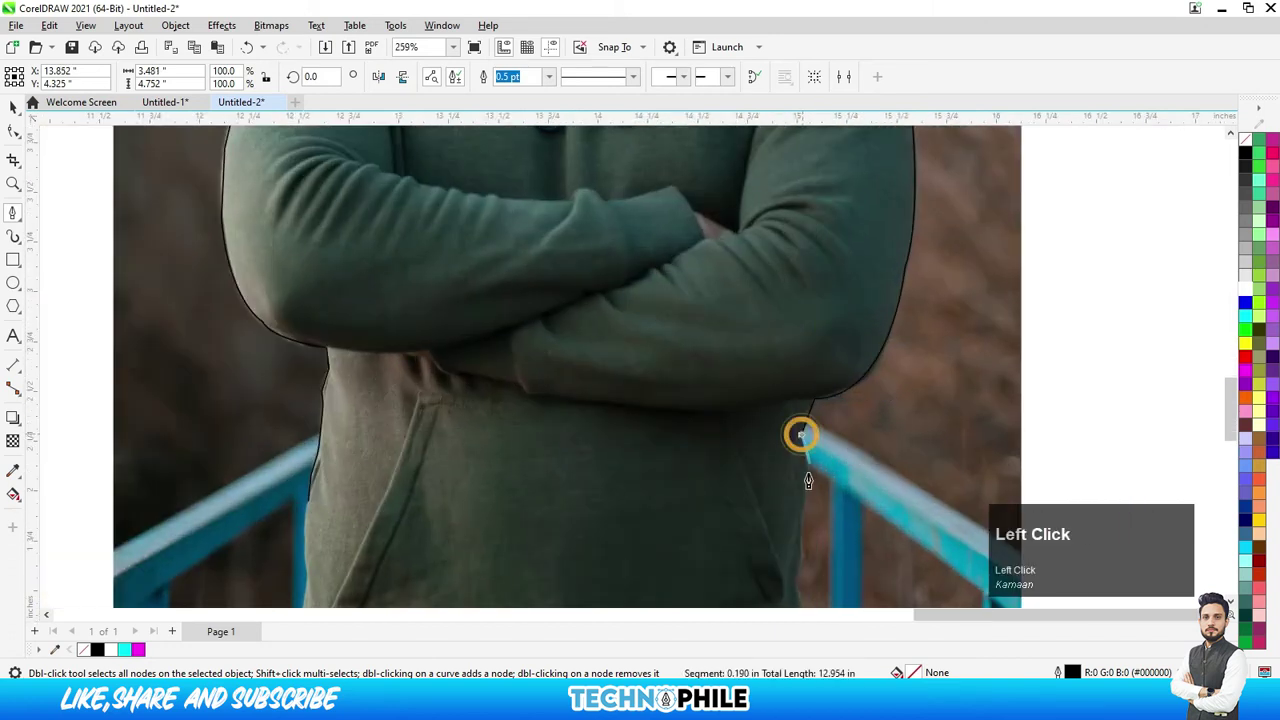
pyautogui.scroll(-1, 803, 528)
pyautogui.click(574, 490)
pyautogui.scroll(-2, 574, 490)
pyautogui.scroll(1, 846, 334)
pyautogui.click(14, 107)
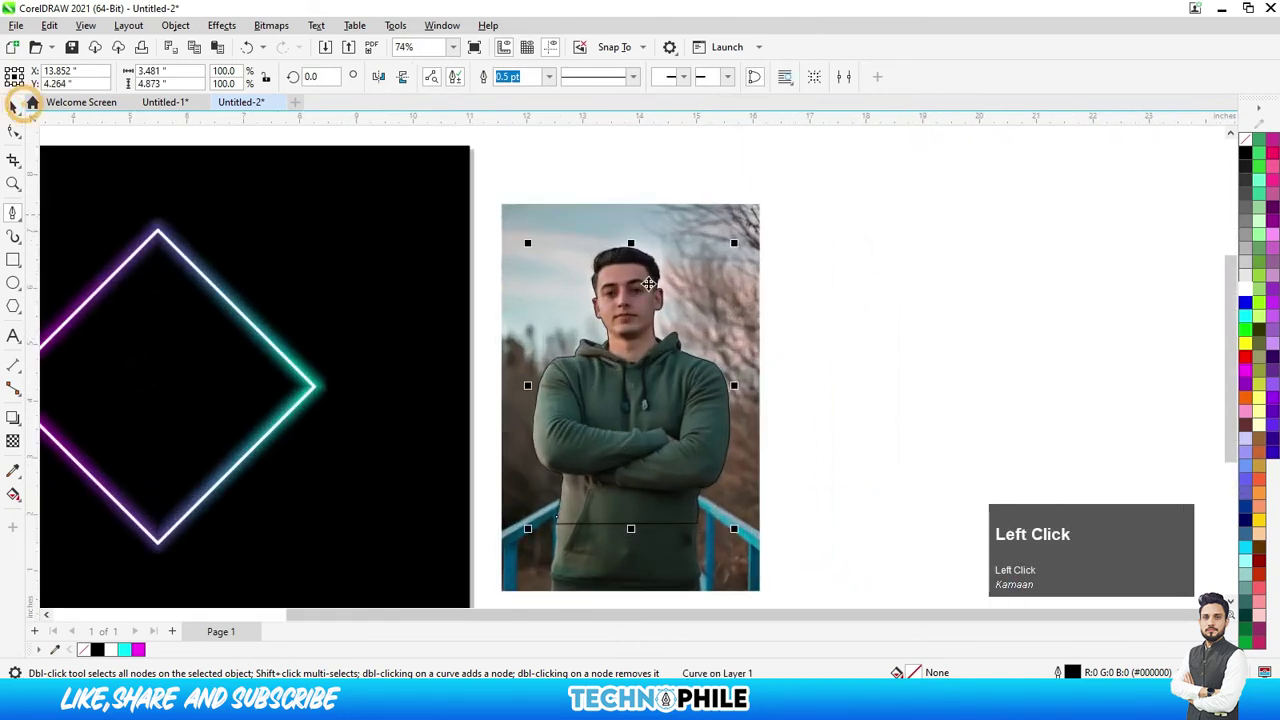
pyautogui.click(908, 277)
pyautogui.scroll(-1, 838, 405)
pyautogui.scroll(1, 826, 210)
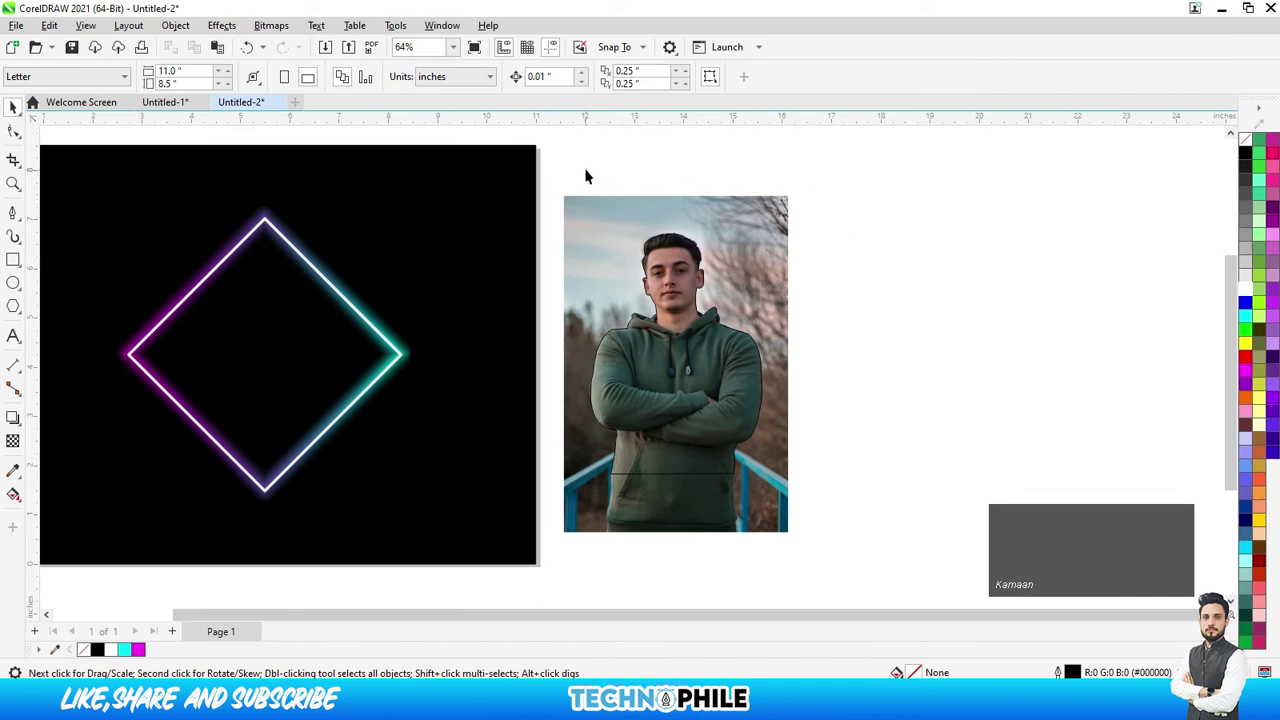
# Intersect the photo with the traced outline to cut out the man, and move the original photo aside
pyautogui.moveTo(876, 589); pyautogui.dragTo(877, 590)
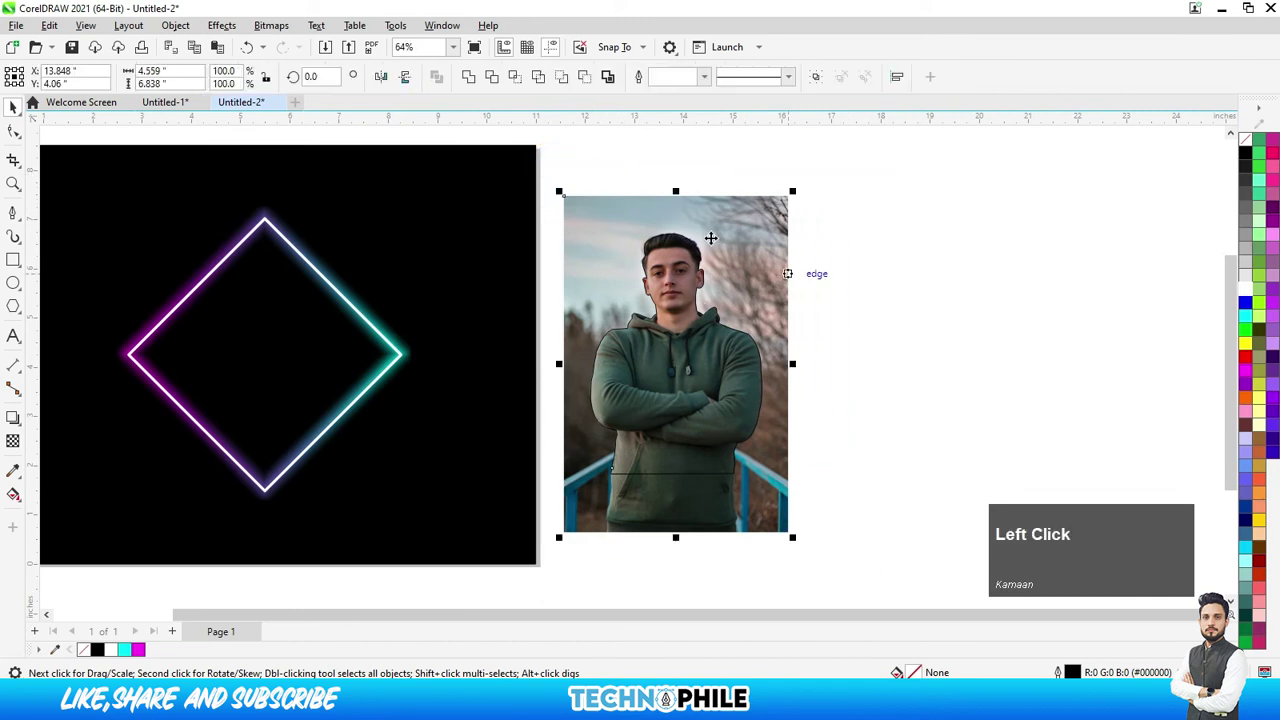
pyautogui.click(513, 80)
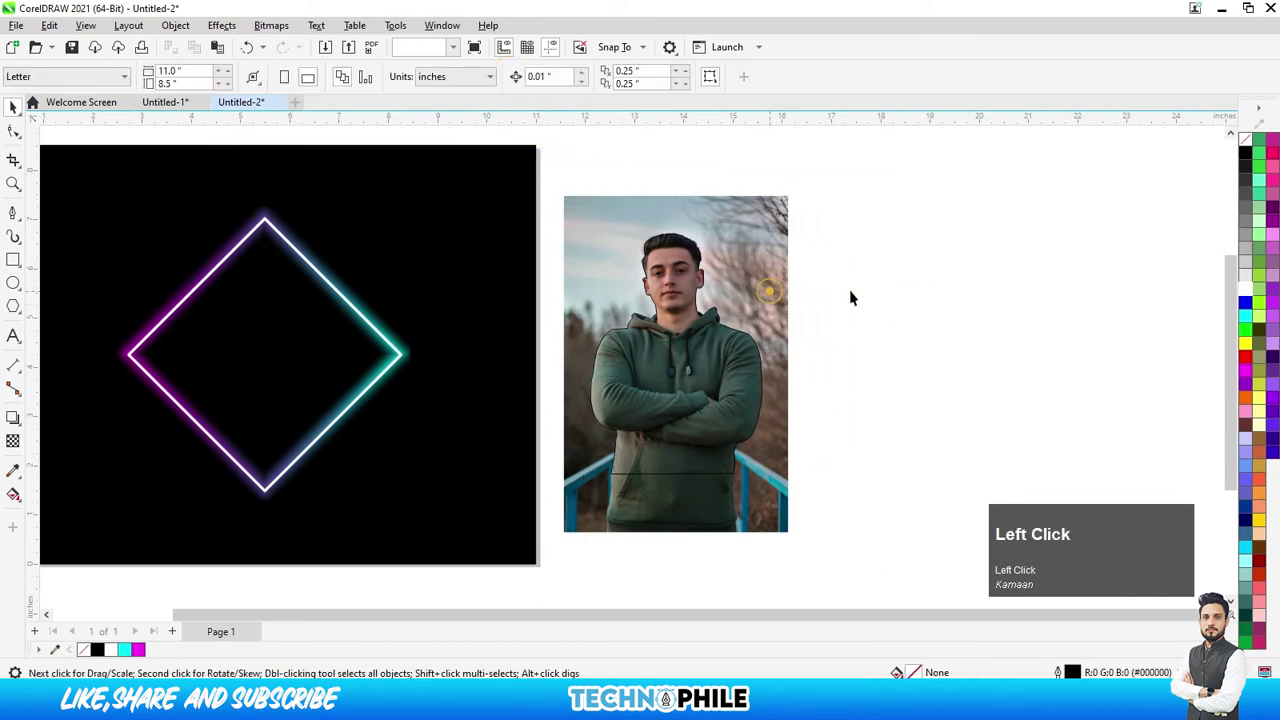
pyautogui.moveTo(673, 375); pyautogui.dragTo(857, 361)
# Move the leftover traced outline over the original photo and bring the cut-out man to the right edge of the page
pyautogui.moveTo(707, 392); pyautogui.dragTo(643, 502)
pyautogui.moveTo(709, 370); pyautogui.dragTo(658, 317)
pyautogui.moveTo(611, 483); pyautogui.dragTo(844, 446)
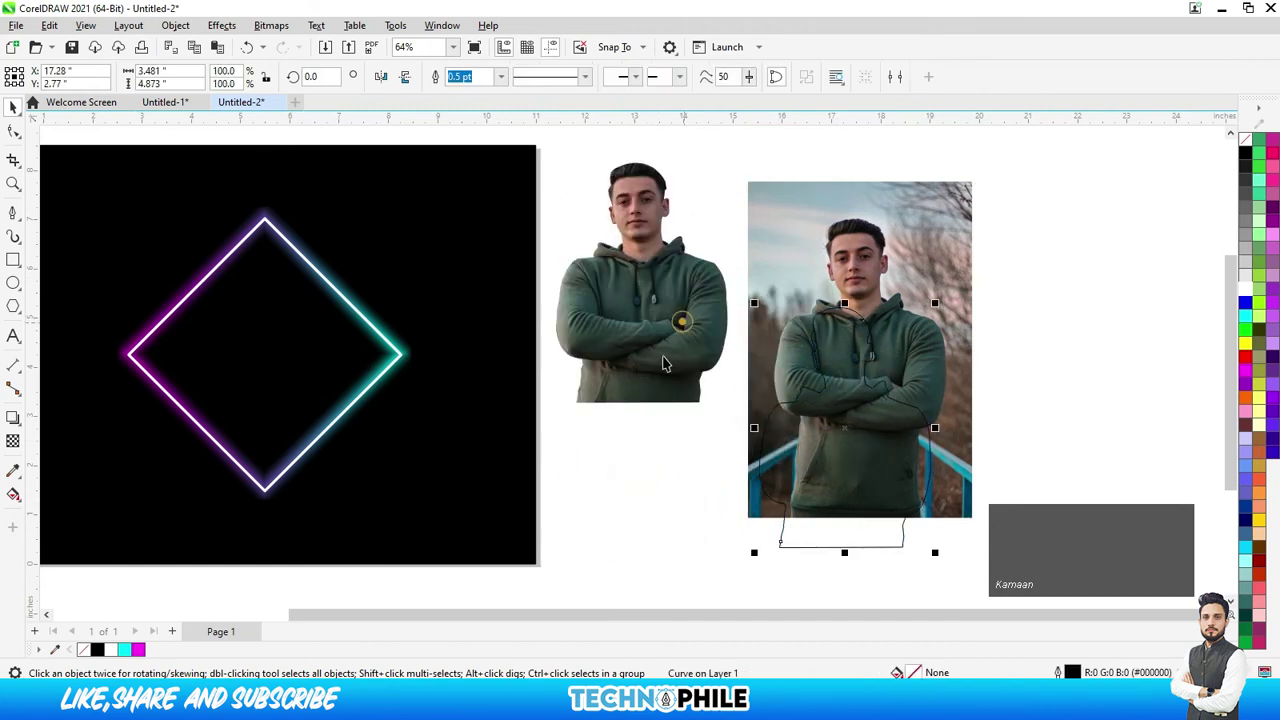
pyautogui.moveTo(682, 321); pyautogui.dragTo(648, 401)
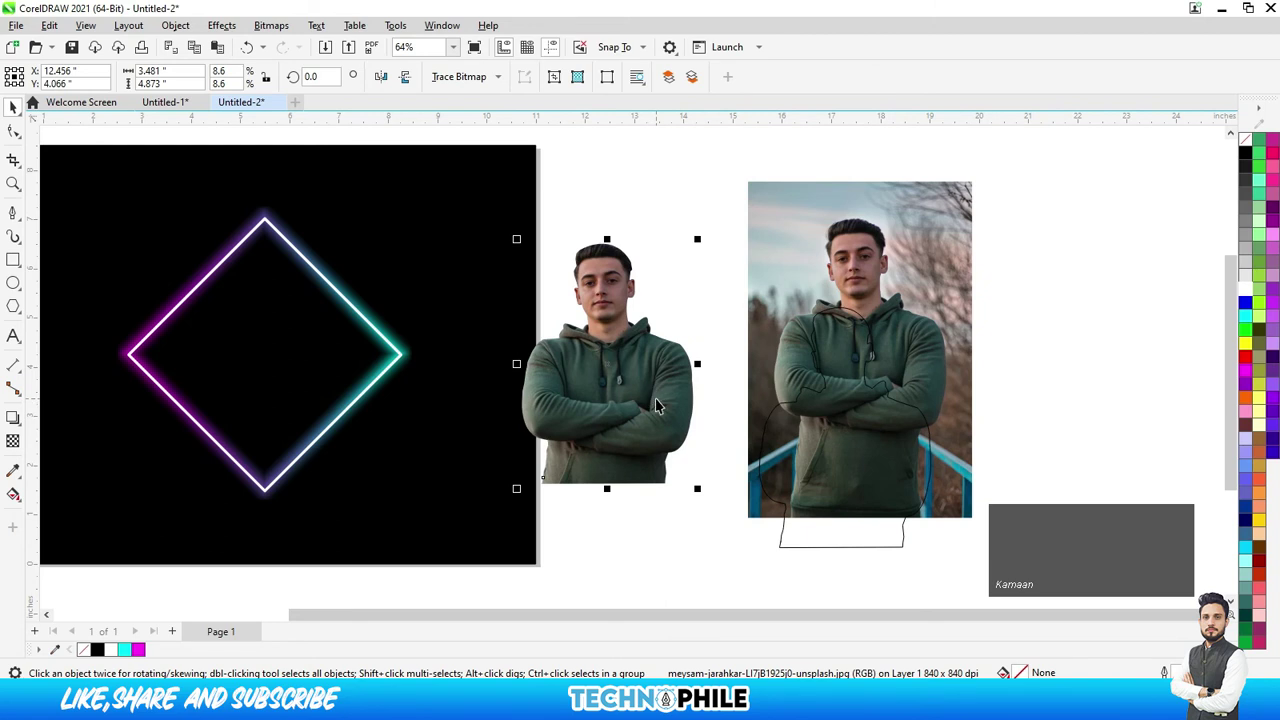
# Move the cut-out man from the right edge of the page onto the neon diamond
pyautogui.press('F8')
pyautogui.click(14, 107)
pyautogui.click(598, 393)
pyautogui.moveTo(630, 410); pyautogui.dragTo(408, 400)
# Resize the man to about 3.34 × 4.68 in and move him slightly lower within the diamond
pyautogui.scroll(-2, 717, 360)
pyautogui.scroll(2, 592, 345)
pyautogui.scroll(4, 408, 400)
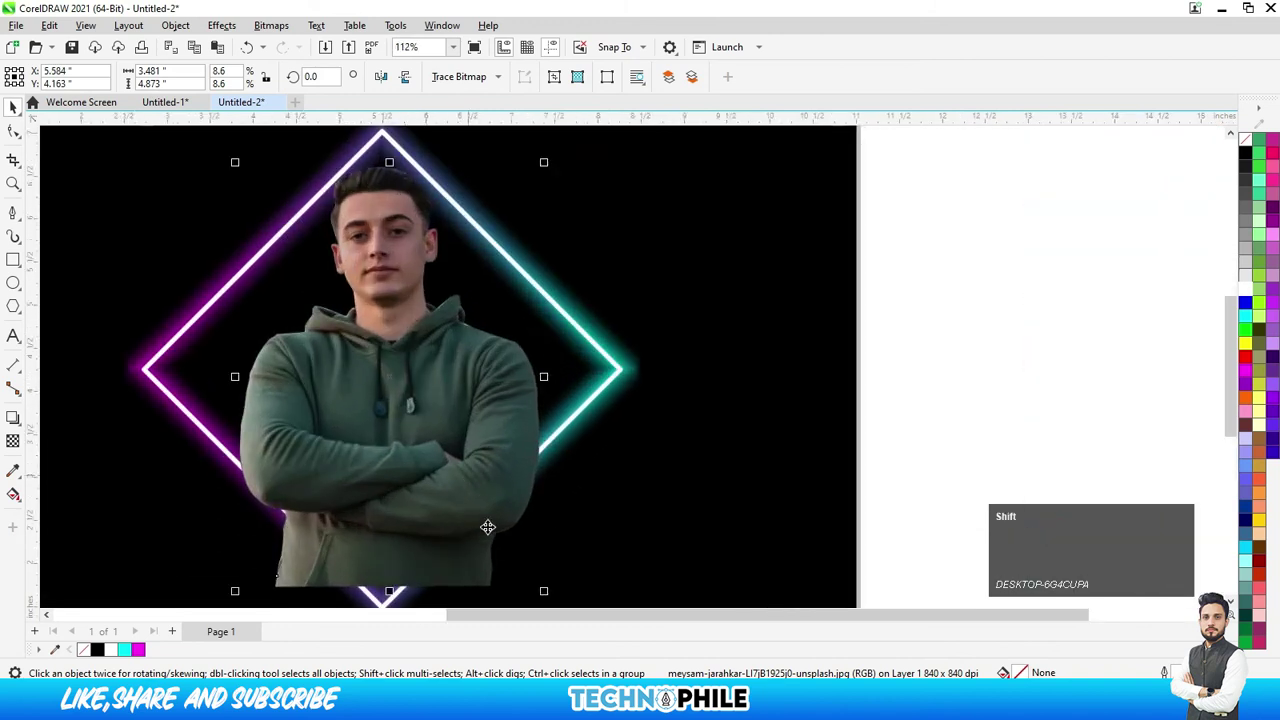
pyautogui.moveTo(551, 603); pyautogui.dragTo(560, 611)
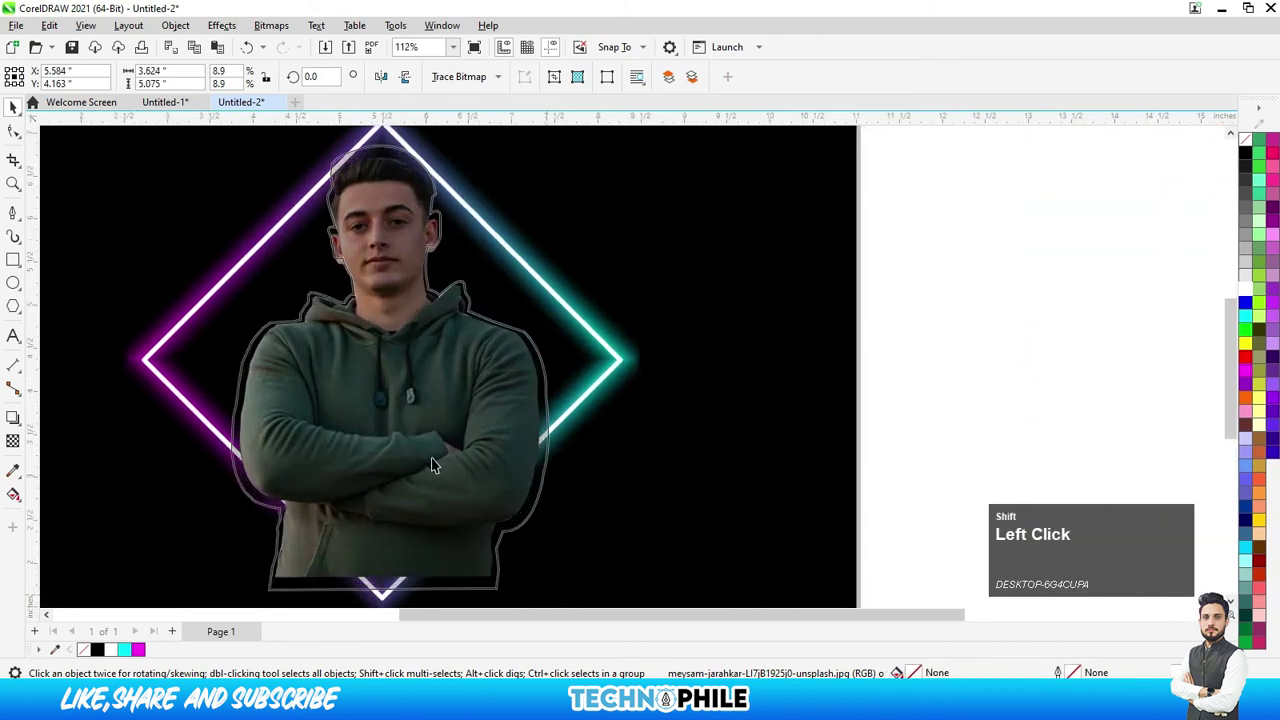
pyautogui.moveTo(432, 495); pyautogui.dragTo(432, 492)
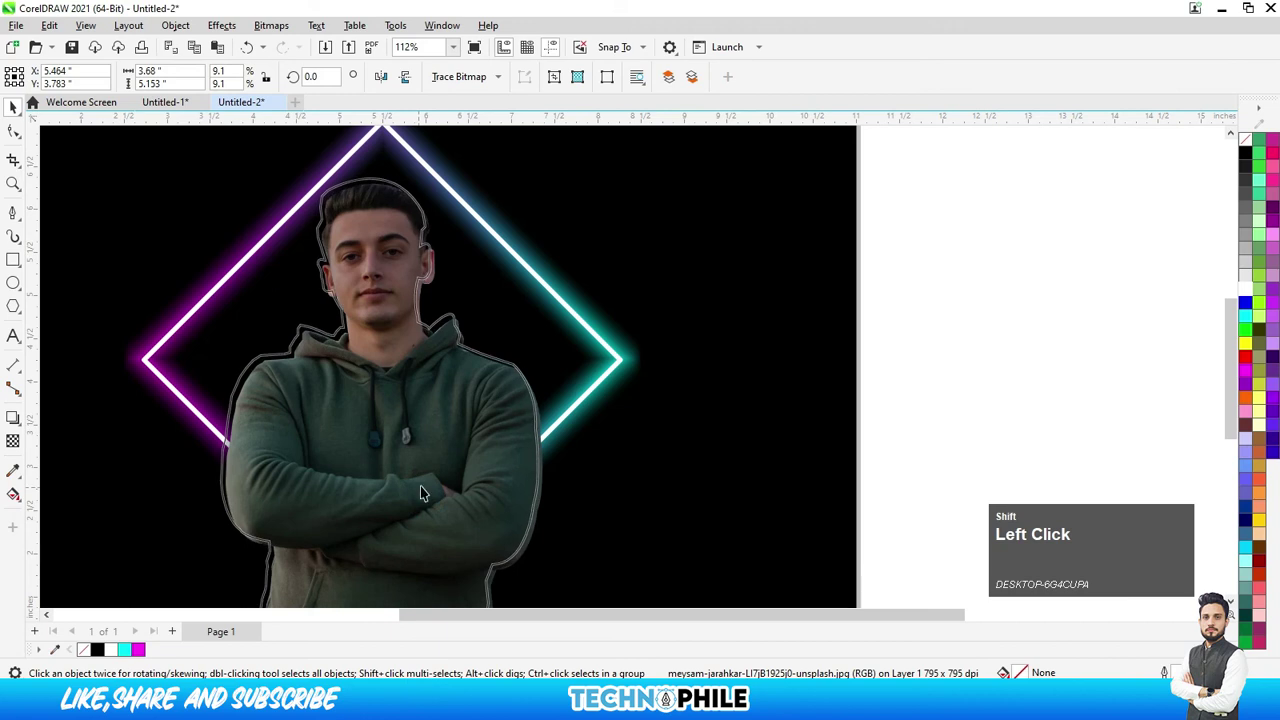
pyautogui.scroll(-3, 432, 384)
pyautogui.moveTo(516, 533); pyautogui.dragTo(506, 514)
pyautogui.click(433, 467)
pyautogui.moveTo(433, 467); pyautogui.dragTo(433, 461)
pyautogui.click(838, 344)
# Enlarge the man about his centre to about 3.47 × 4.86 in so his hoodie covers the diamond's lower corner
pyautogui.scroll(-2, 806, 390)
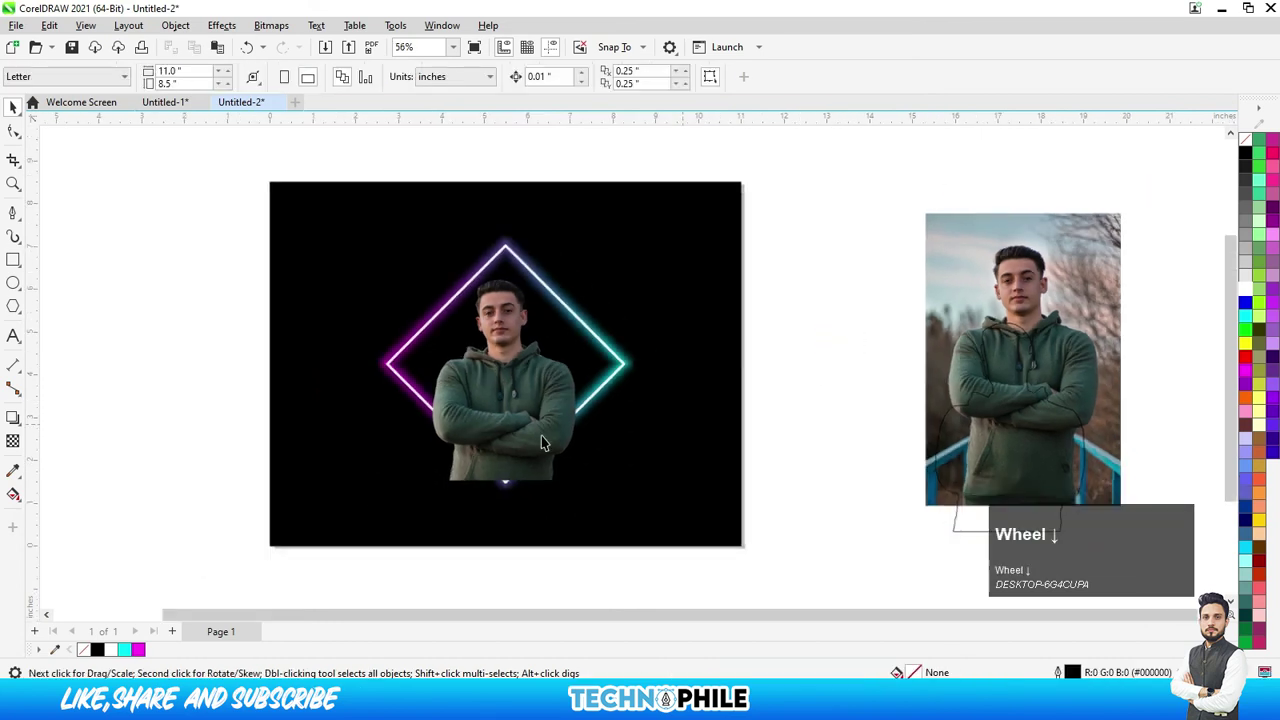
pyautogui.scroll(4, 509, 372)
pyautogui.scroll(-1, 537, 305)
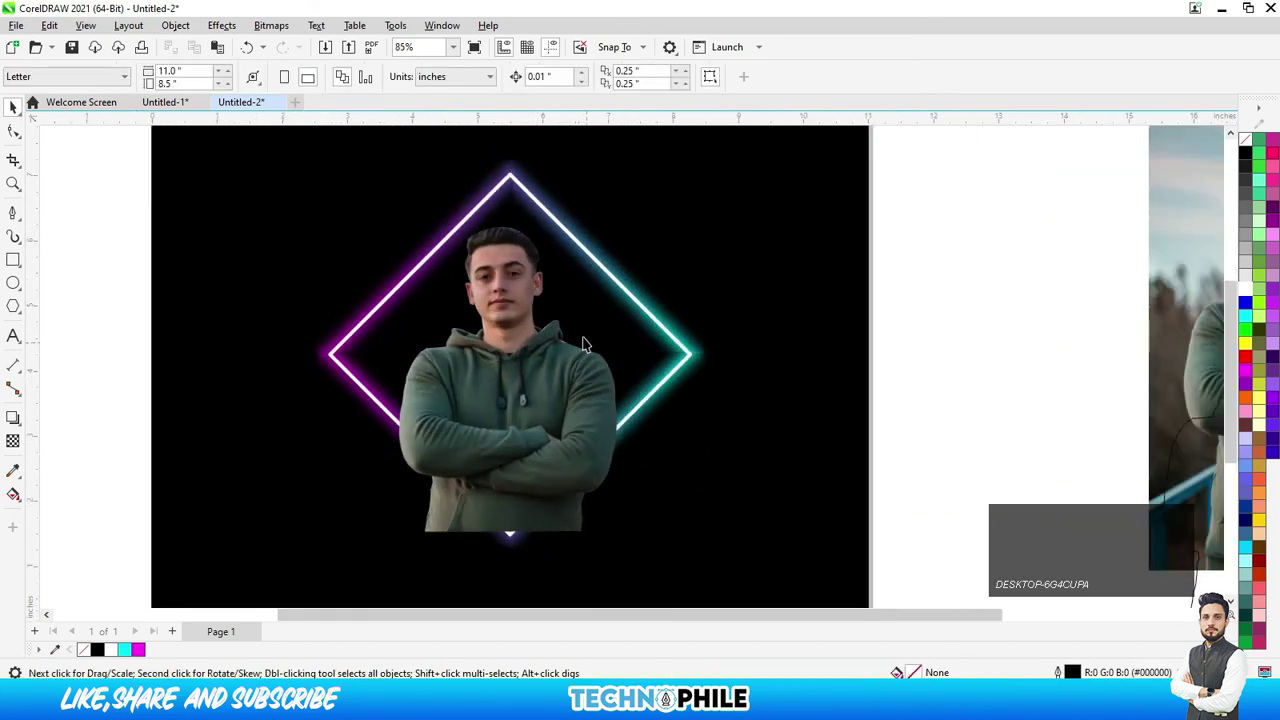
pyautogui.click(544, 466)
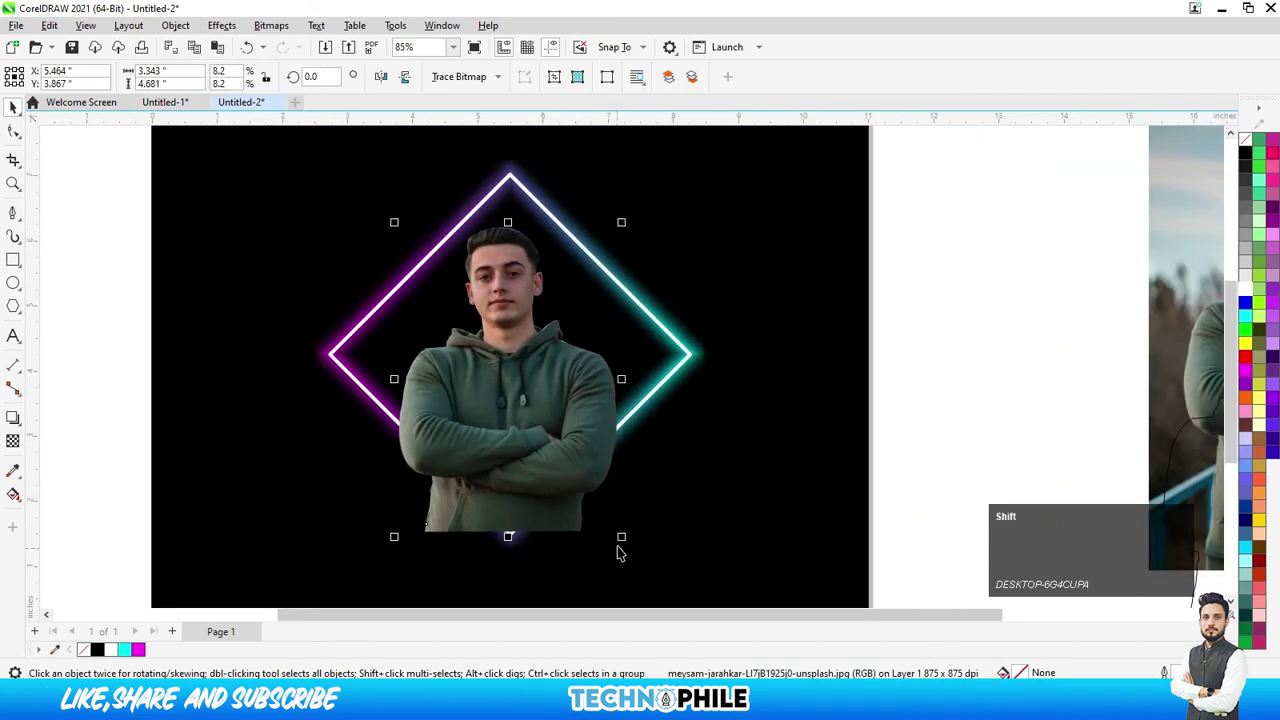
pyautogui.moveTo(620, 545); pyautogui.dragTo(625, 549)
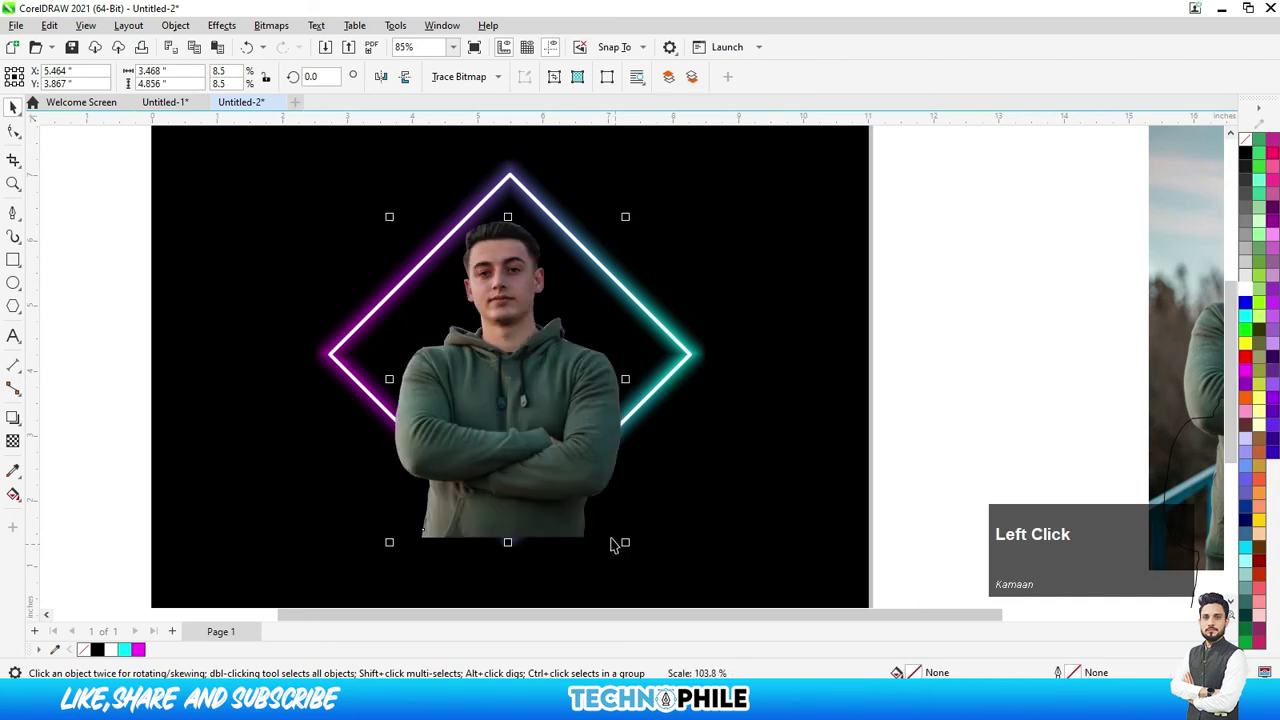
pyautogui.click(930, 341)
# Send the man back one level, behind the white diamond outline
pyautogui.click(558, 459)
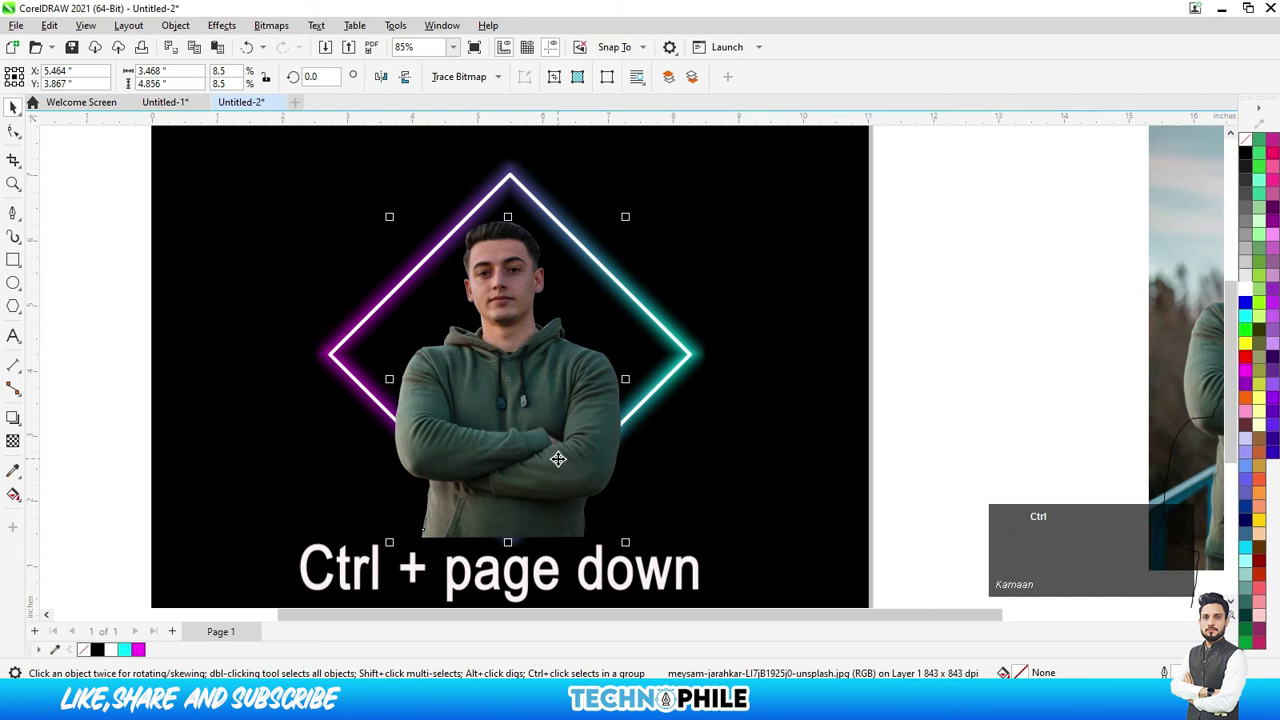
pyautogui.hotkey('ctrl', 'pagedown')
pyautogui.click(1002, 314)
# Draw a closed Pen shape about 6.08 × 3.17 in along the diamond's two lower sides and around the man's body below them
pyautogui.click(14, 211)
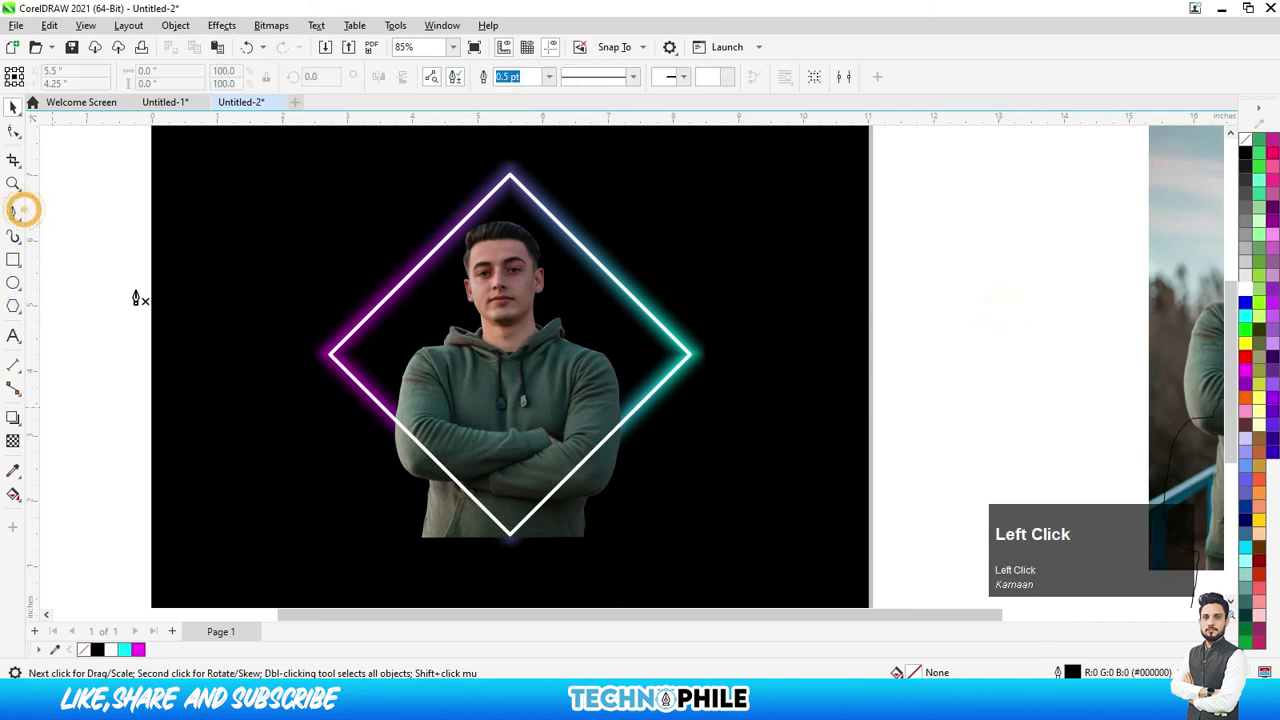
pyautogui.click(375, 403)
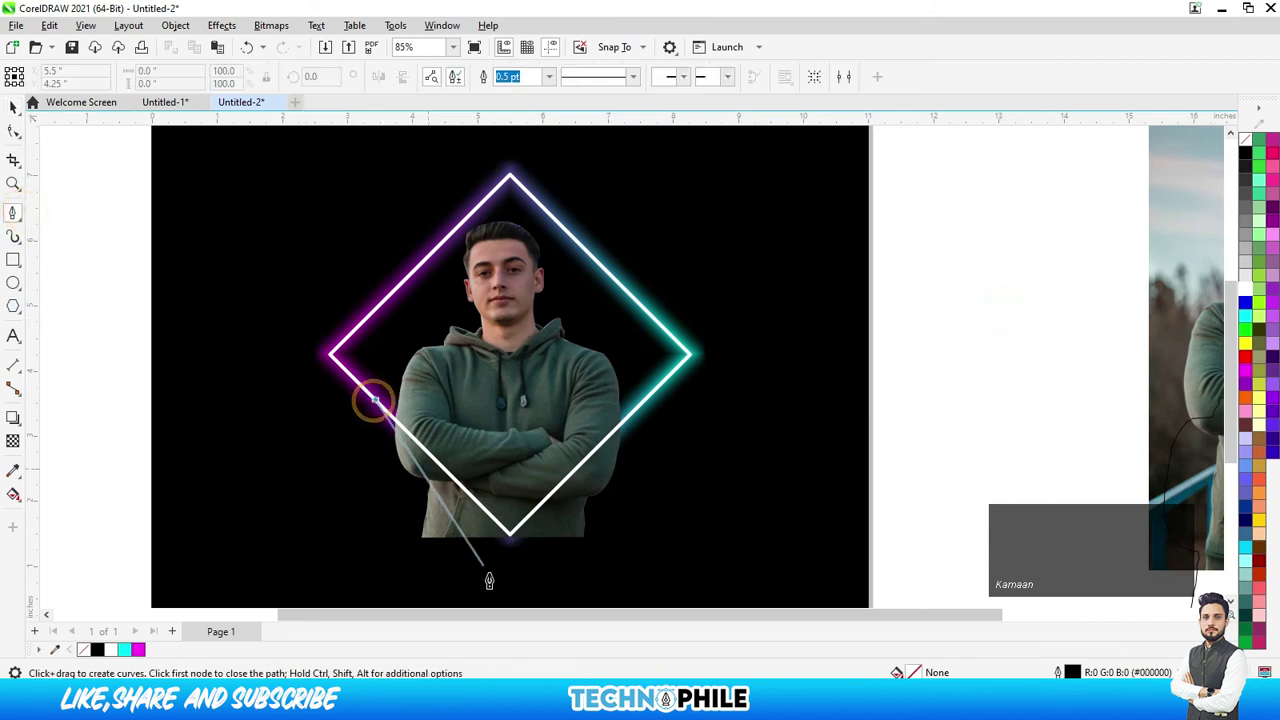
pyautogui.click(510, 537)
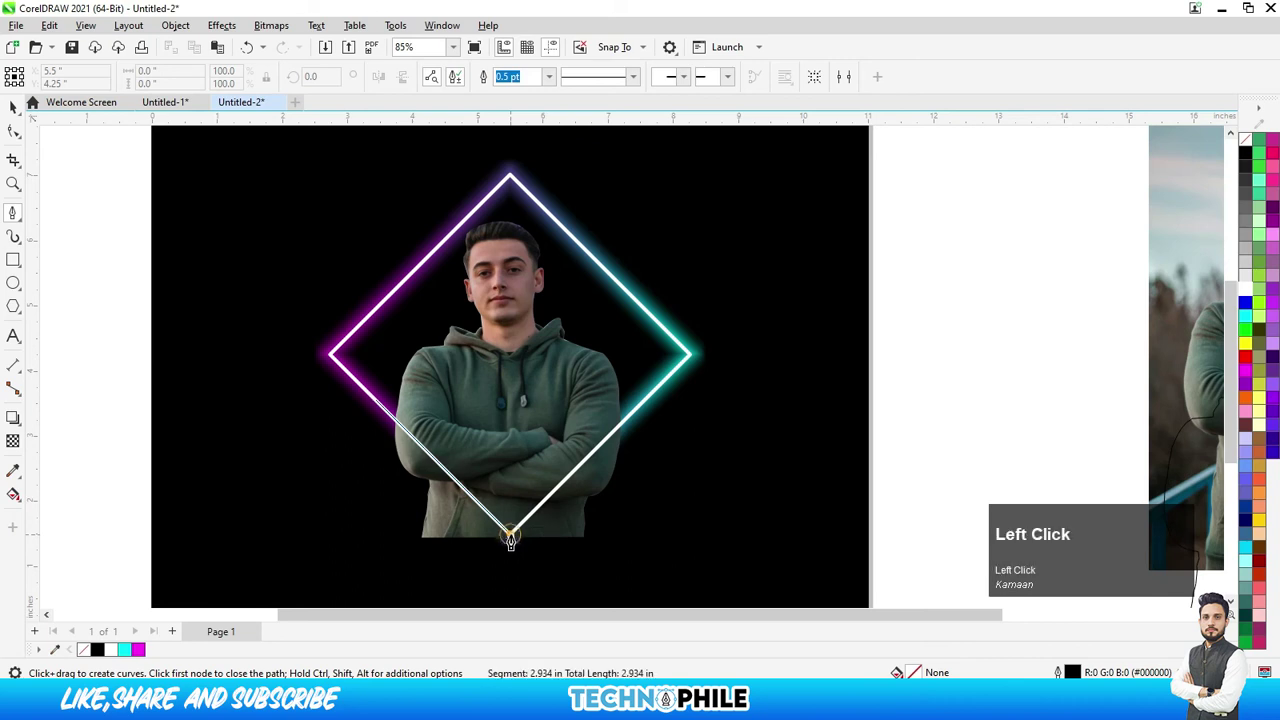
pyautogui.click(639, 413)
pyautogui.click(714, 557)
pyautogui.click(503, 600)
pyautogui.moveTo(350, 580); pyautogui.dragTo(322, 457)
pyautogui.click(322, 450)
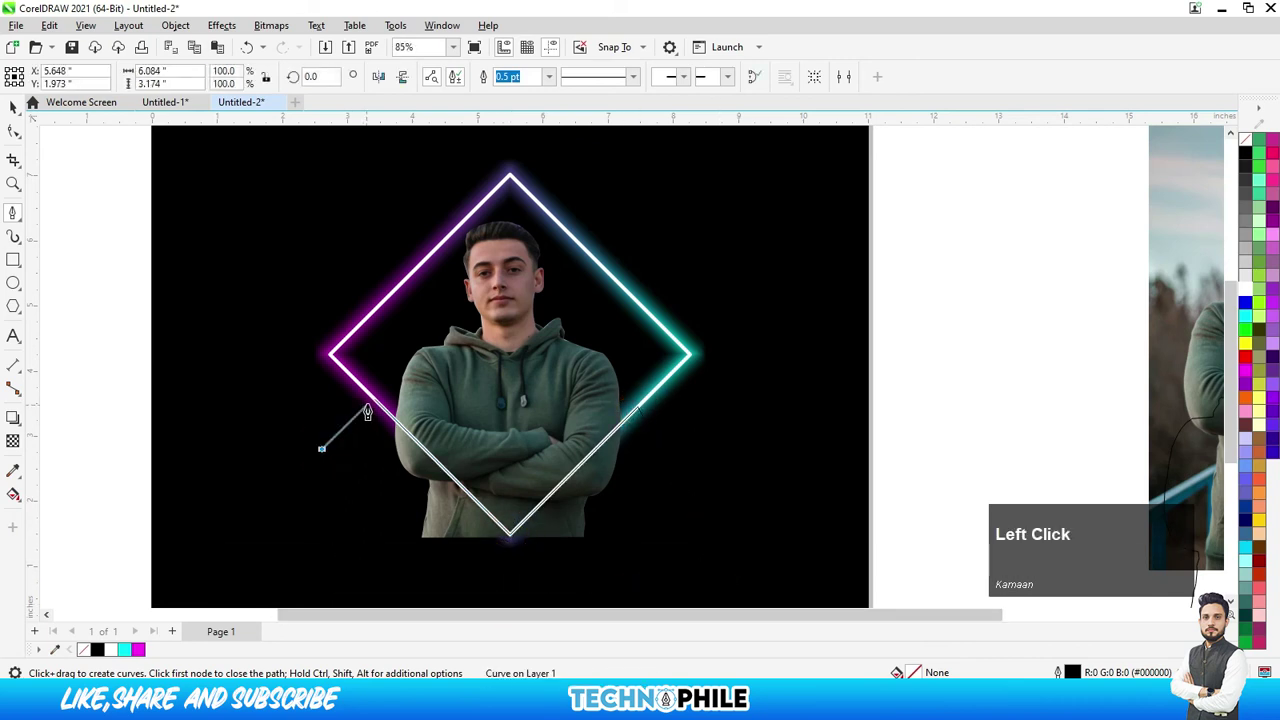
pyautogui.click(374, 402)
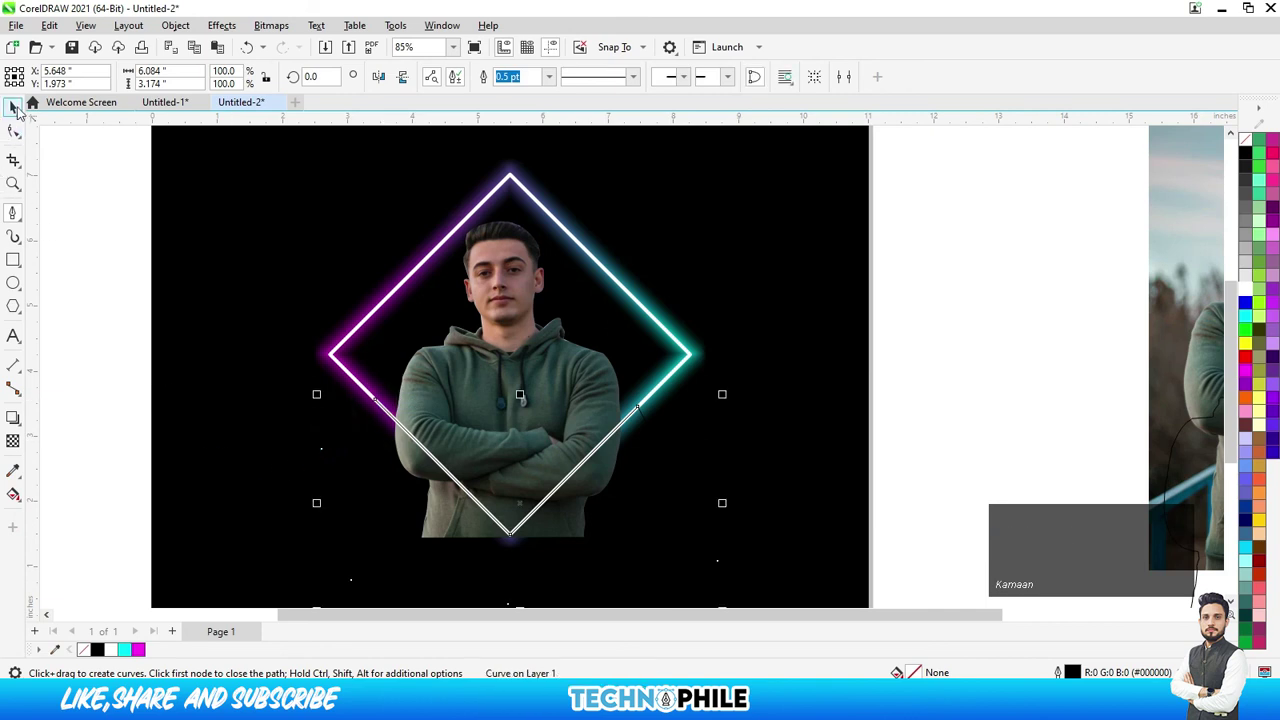
# Fill the new shape below the diamond with white
pyautogui.click(15, 109)
pyautogui.click(1245, 289)
pyautogui.click(927, 453)
pyautogui.click(670, 543)
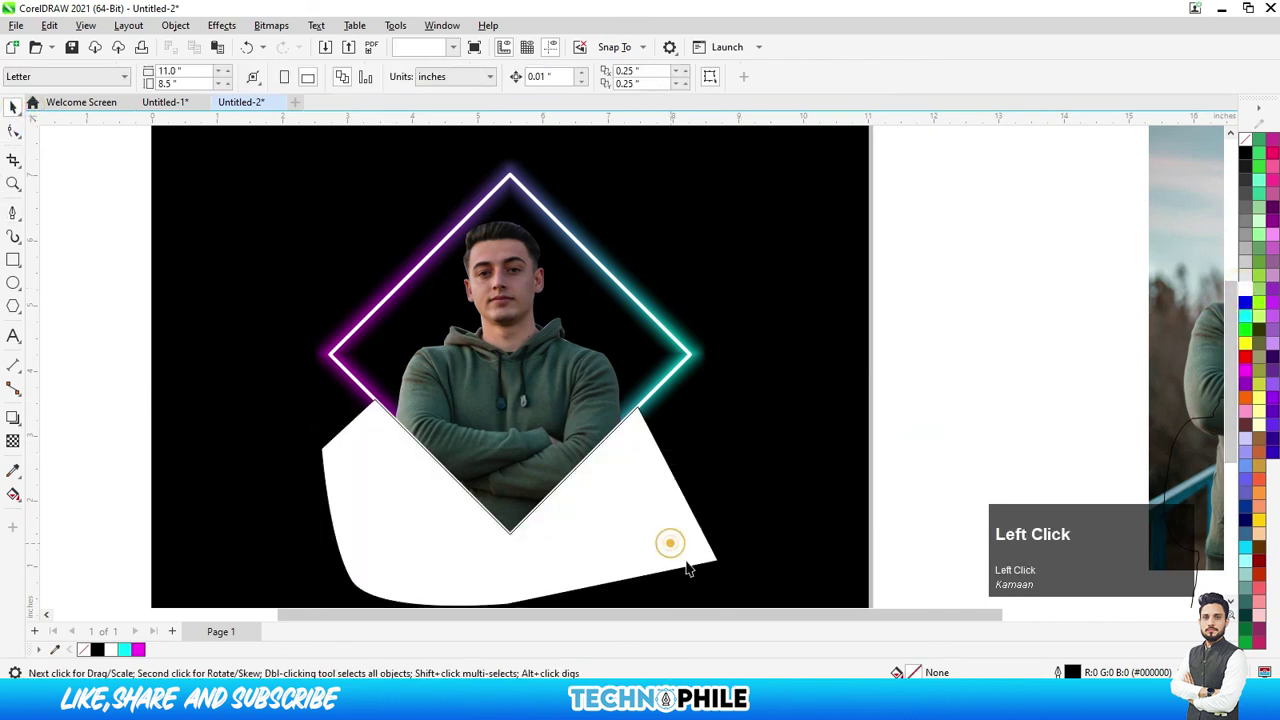
pyautogui.moveTo(688, 570); pyautogui.dragTo(690, 568)
pyautogui.hotkey('ctrl', 'z')
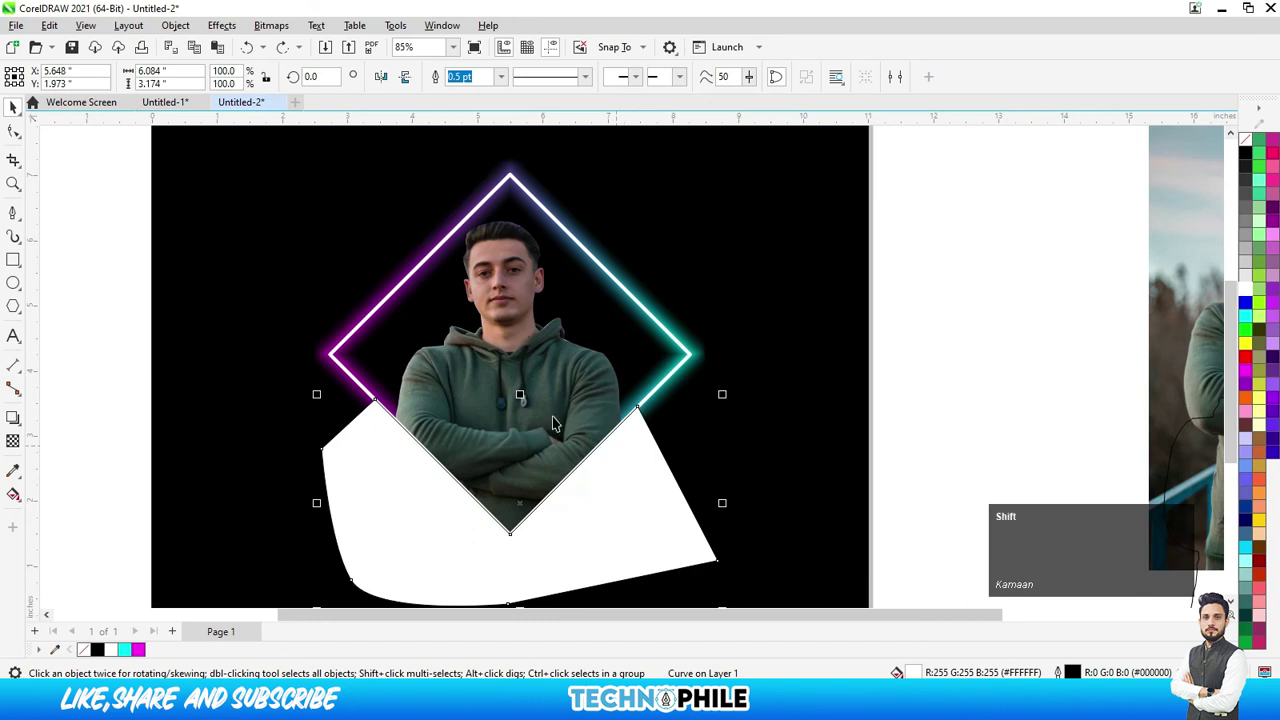
pyautogui.keyDown('shift'); pyautogui.click(531, 355); pyautogui.keyUp('shift')
pyautogui.moveTo(534, 366); pyautogui.dragTo(420, 365)
pyautogui.hotkey('ctrl', 'z')
pyautogui.click(960, 371)
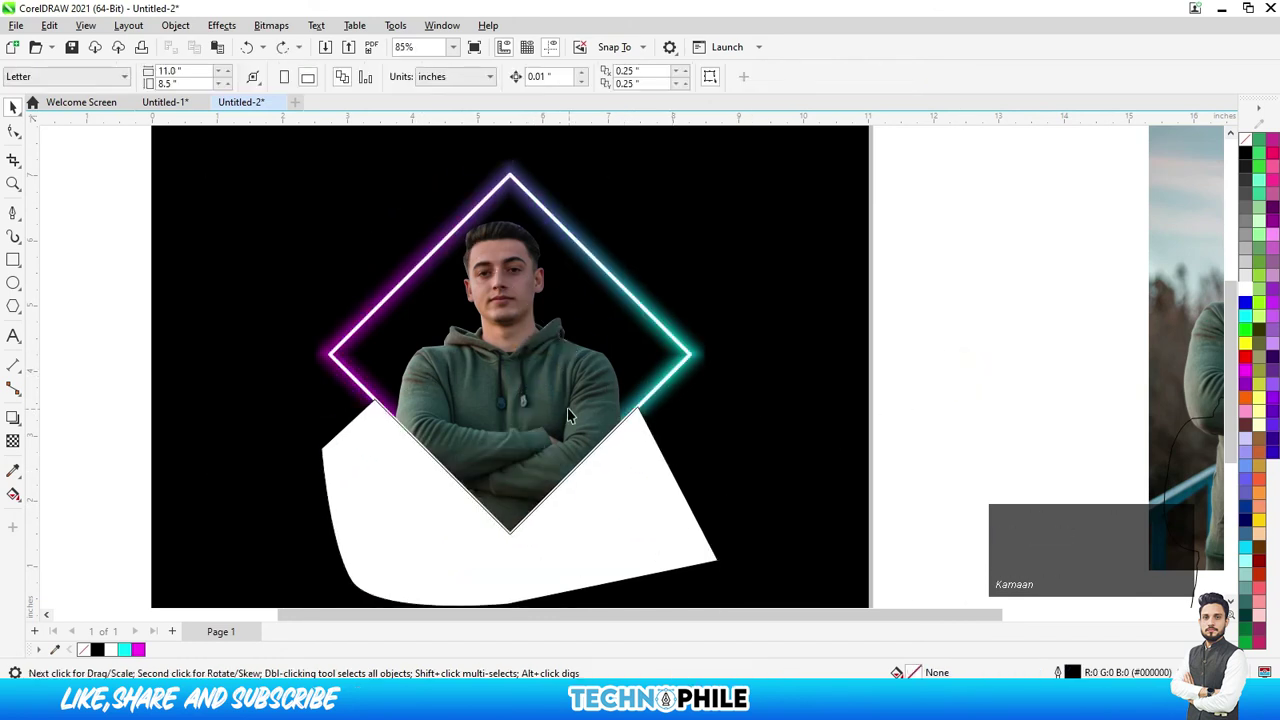
pyautogui.moveTo(499, 289); pyautogui.dragTo(449, 280)
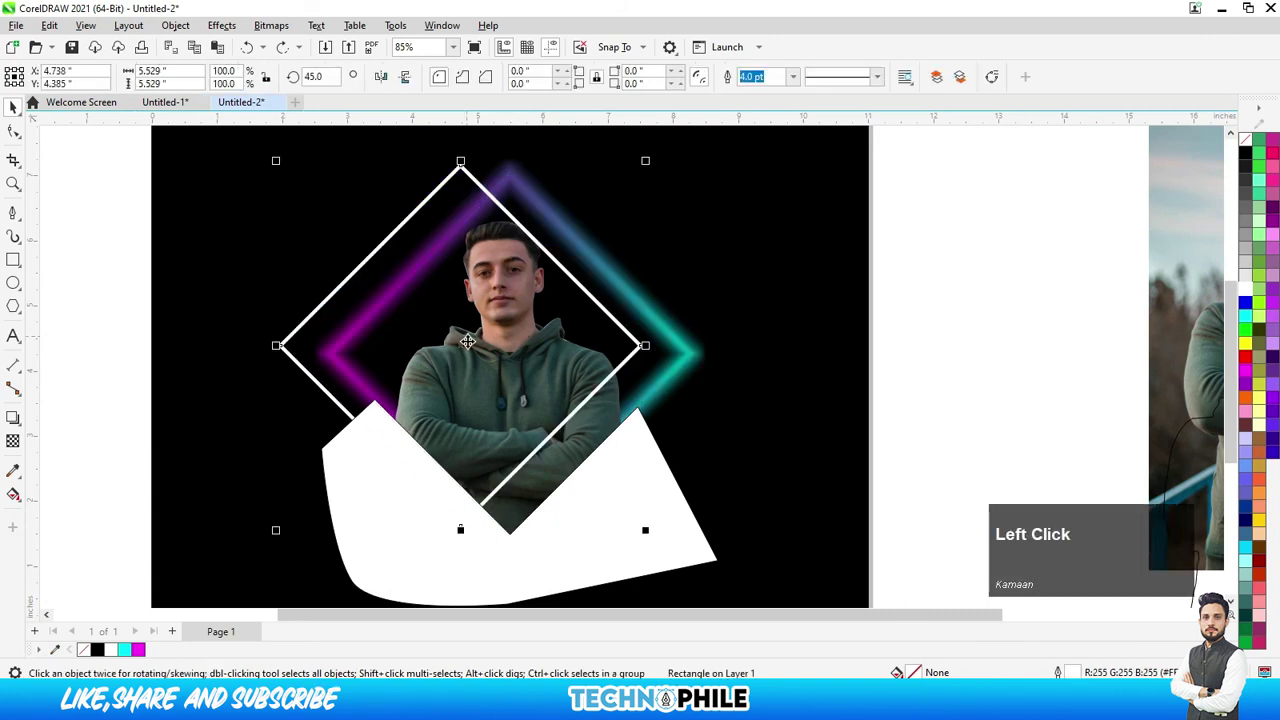
pyautogui.moveTo(605, 381); pyautogui.dragTo(516, 372)
pyautogui.moveTo(586, 414); pyautogui.dragTo(684, 389)
pyautogui.hotkey('ctrl', 'z')
pyautogui.hotkey('ctrl', 'z')
pyautogui.hotkey('ctrl', 'z')
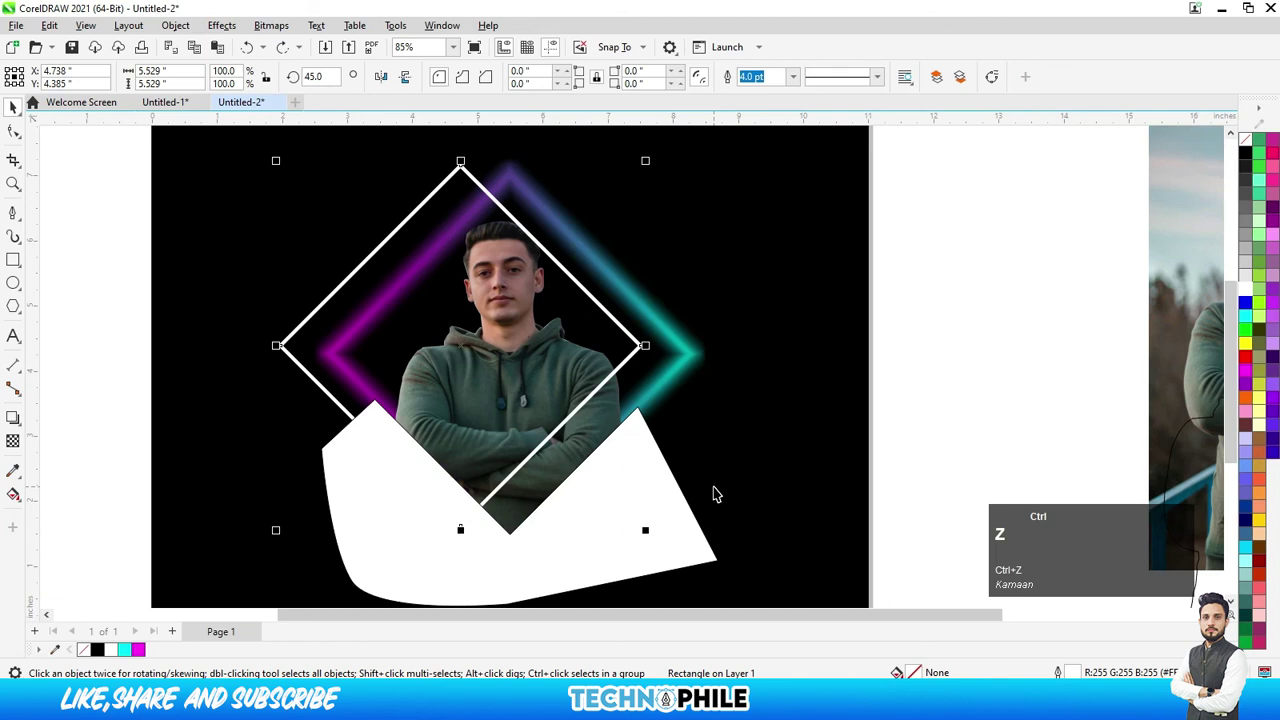
# Adjust the stacking order so the man lies in front of the white diamond outline, beneath the white shape
pyautogui.click(964, 363)
pyautogui.click(676, 534)
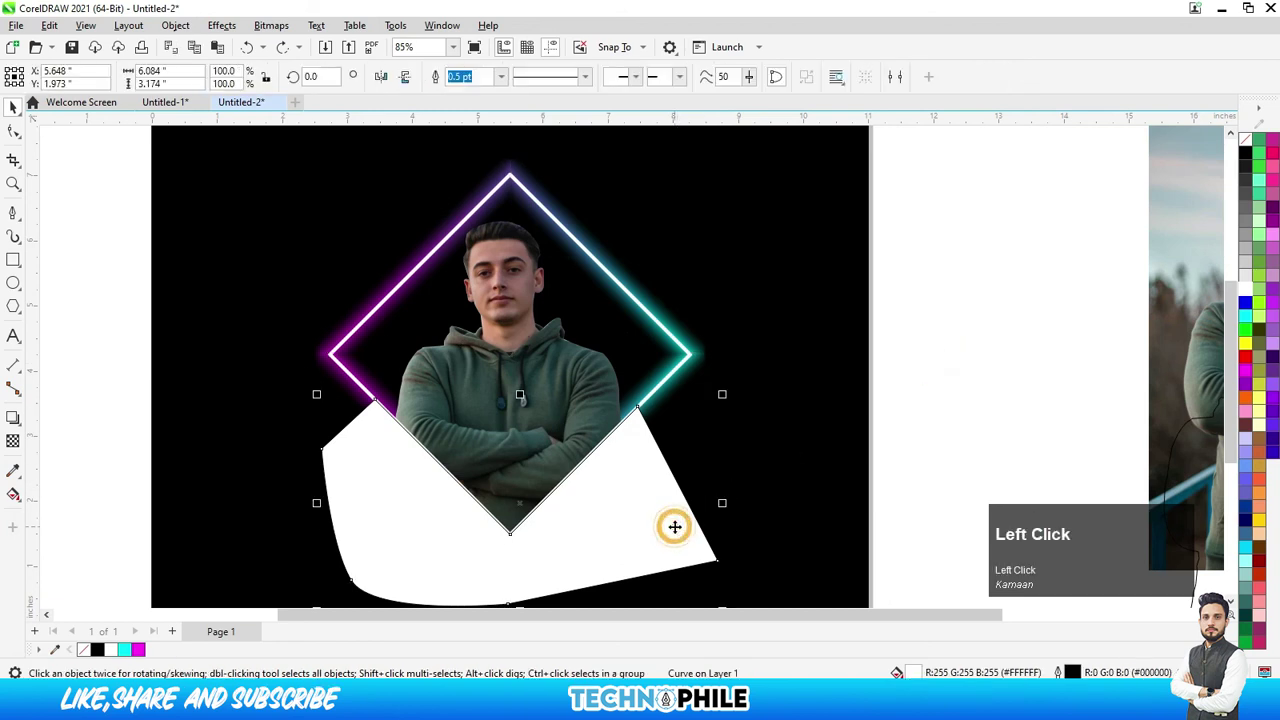
pyautogui.hotkey('ctrl', 'pageup')
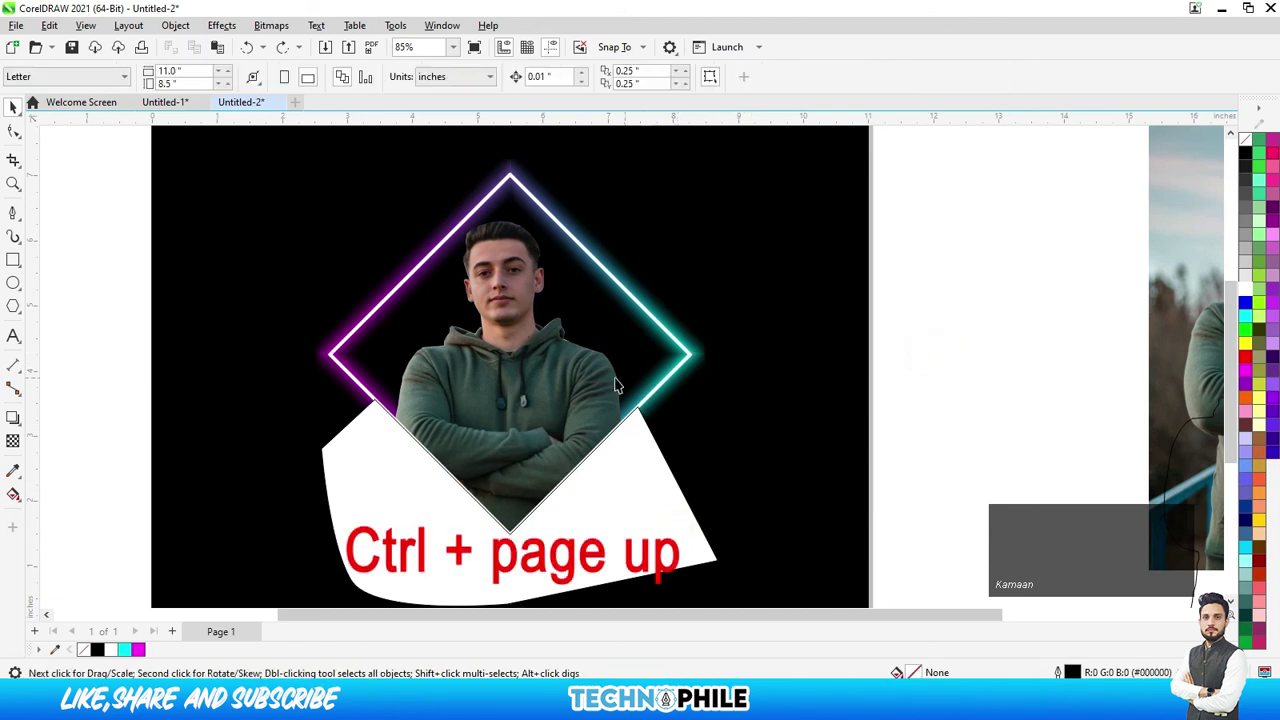
pyautogui.click(522, 310)
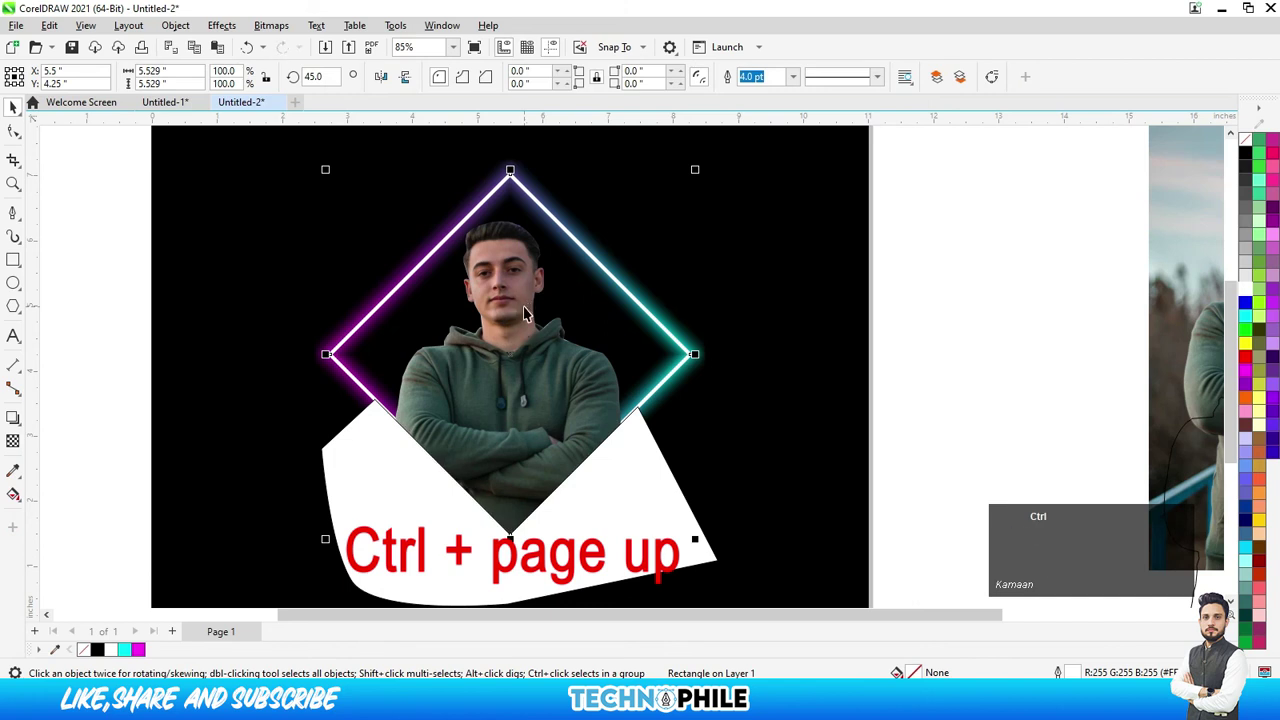
pyautogui.click(922, 368)
# Trim the man with the white shape so his body ends along the diamond's lower sides
pyautogui.click(646, 563)
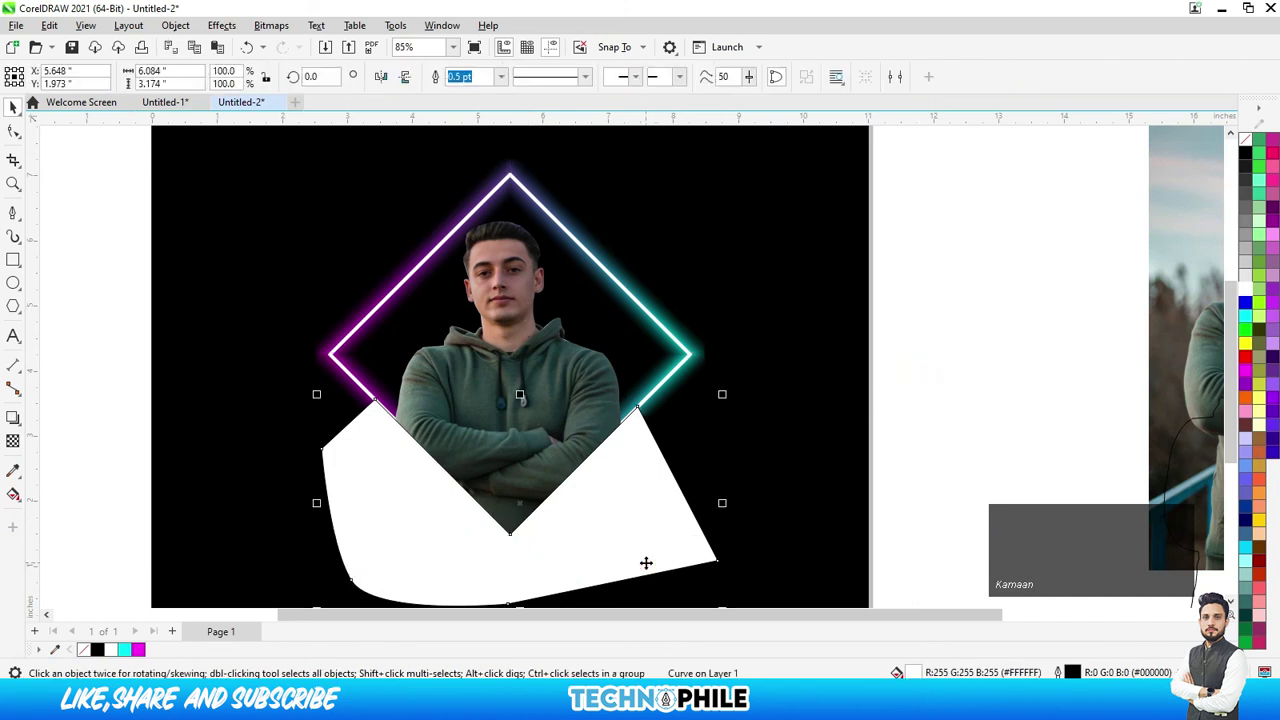
pyautogui.keyDown('shift'); pyautogui.click(514, 356); pyautogui.keyUp('shift')
pyautogui.moveTo(508, 342); pyautogui.dragTo(378, 400)
pyautogui.hotkey('ctrl', 'z')
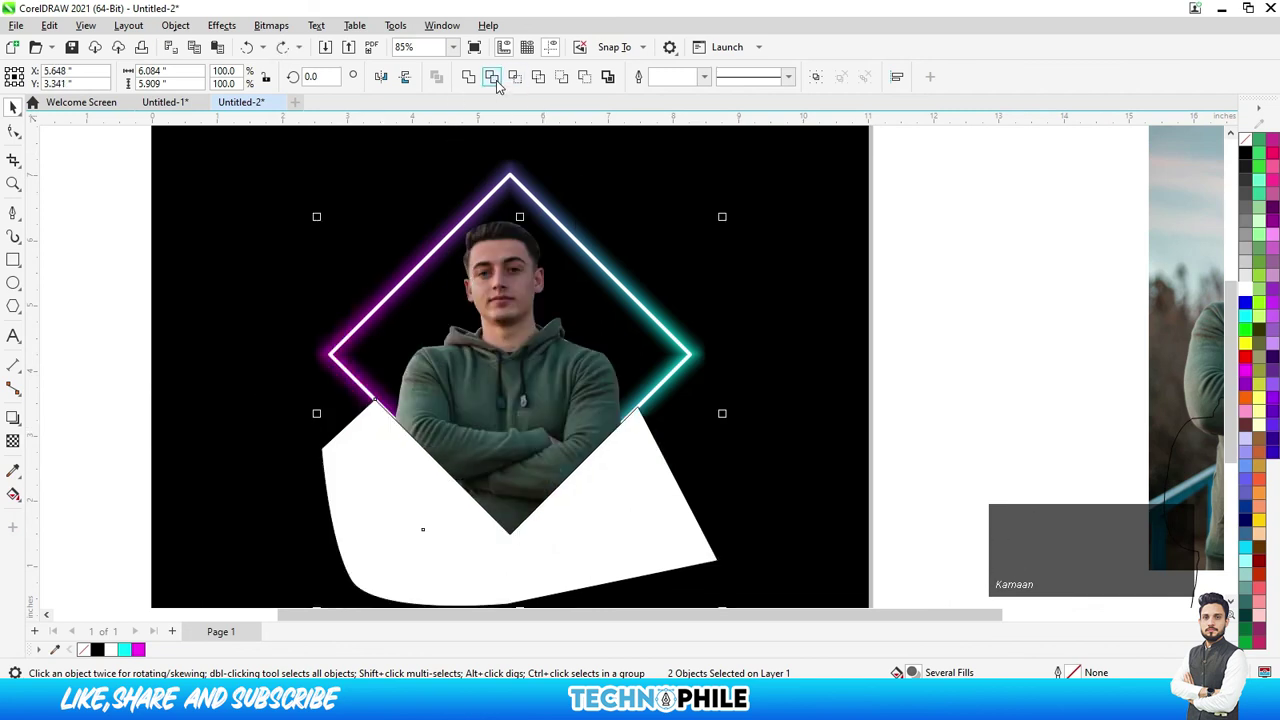
pyautogui.click(1012, 311)
# Move the white trimming shape aside and delete it
pyautogui.moveTo(665, 547); pyautogui.dragTo(520, 591)
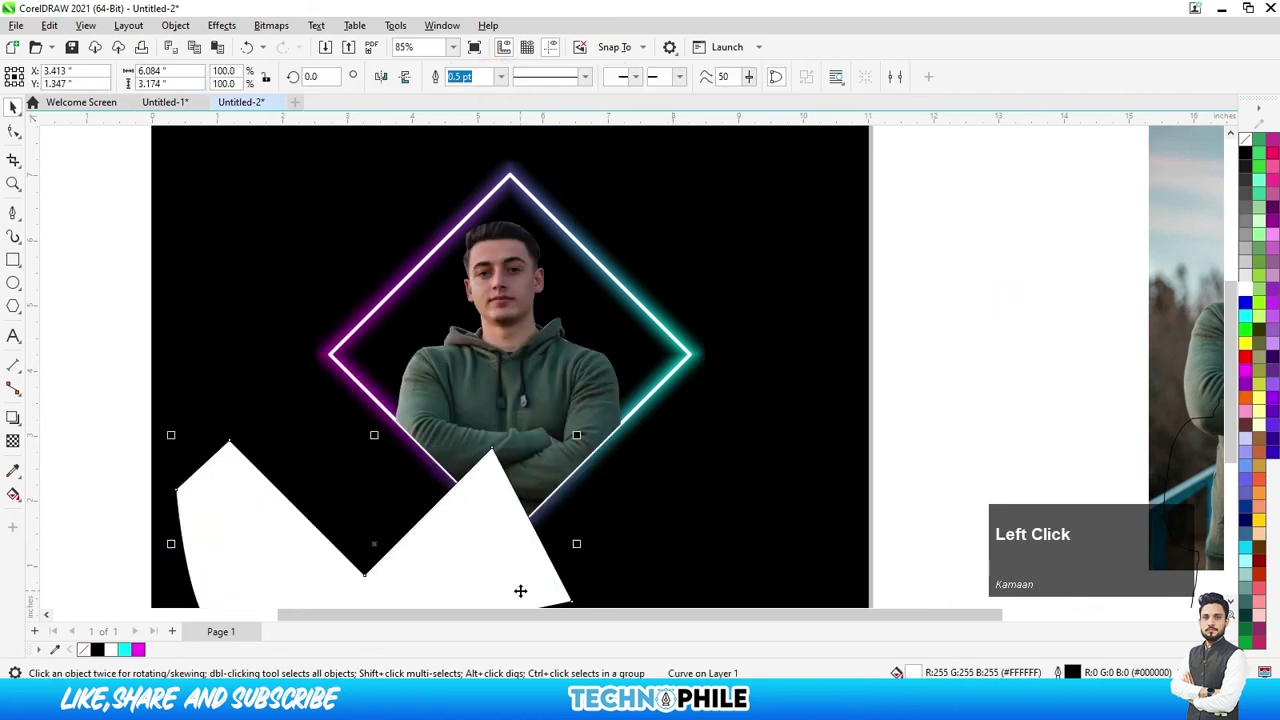
pyautogui.press('Delete')
pyautogui.scroll(-2, 580, 266)
pyautogui.scroll(1, 571, 243)
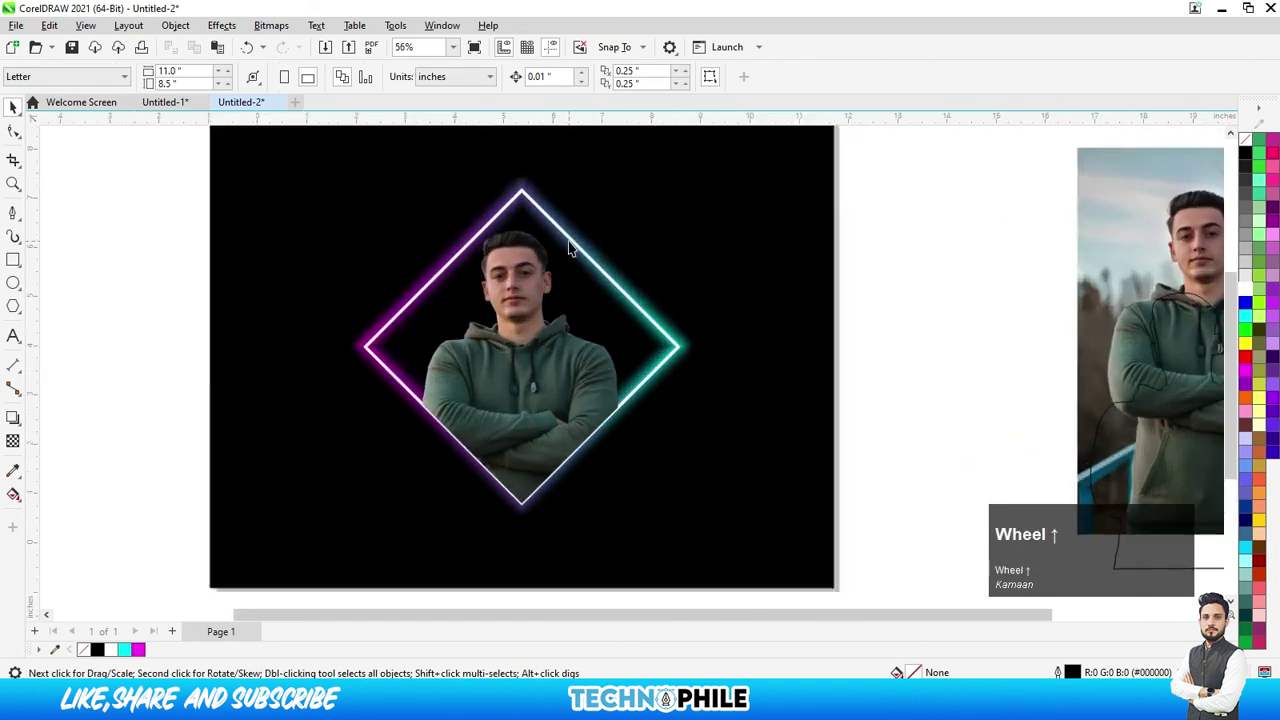
pyautogui.scroll(-1, 565, 220)
pyautogui.scroll(1, 560, 201)
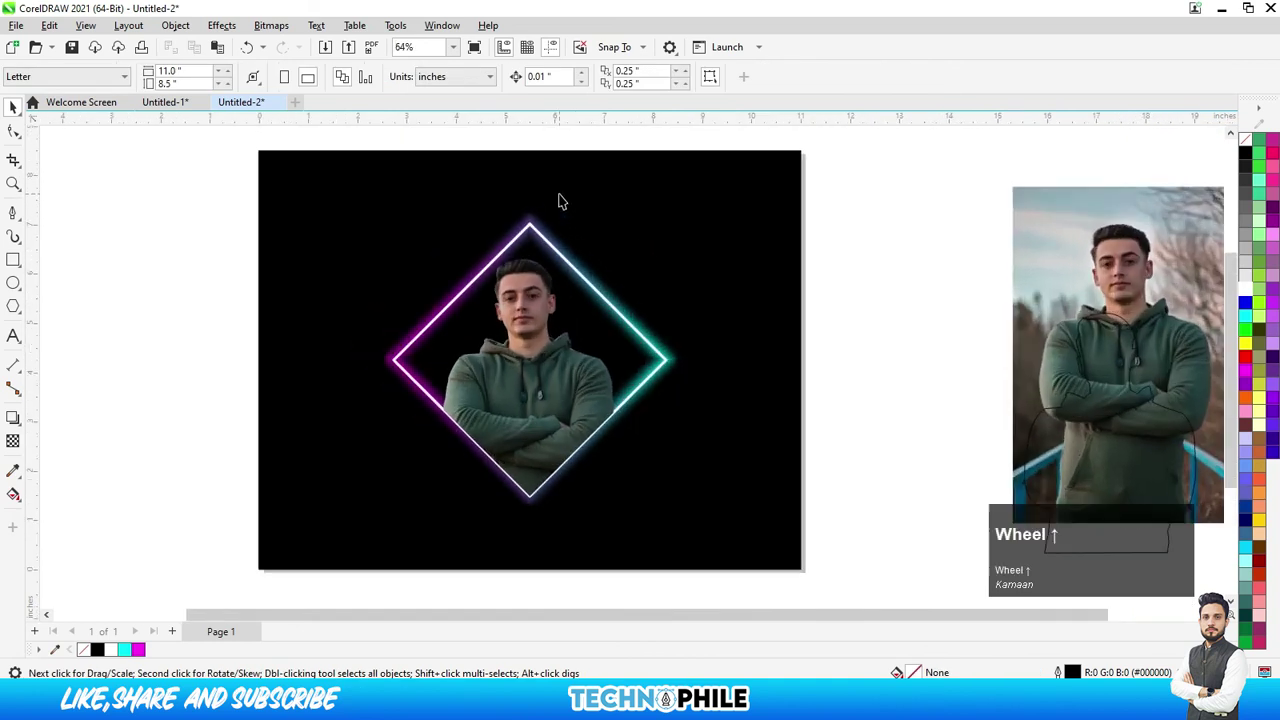
# Draw an 11 × 8.5 in rectangle over the whole page and give it a horizontal linear fountain fill
pyautogui.click(13, 260)
pyautogui.moveTo(261, 151); pyautogui.dragTo(801, 570)
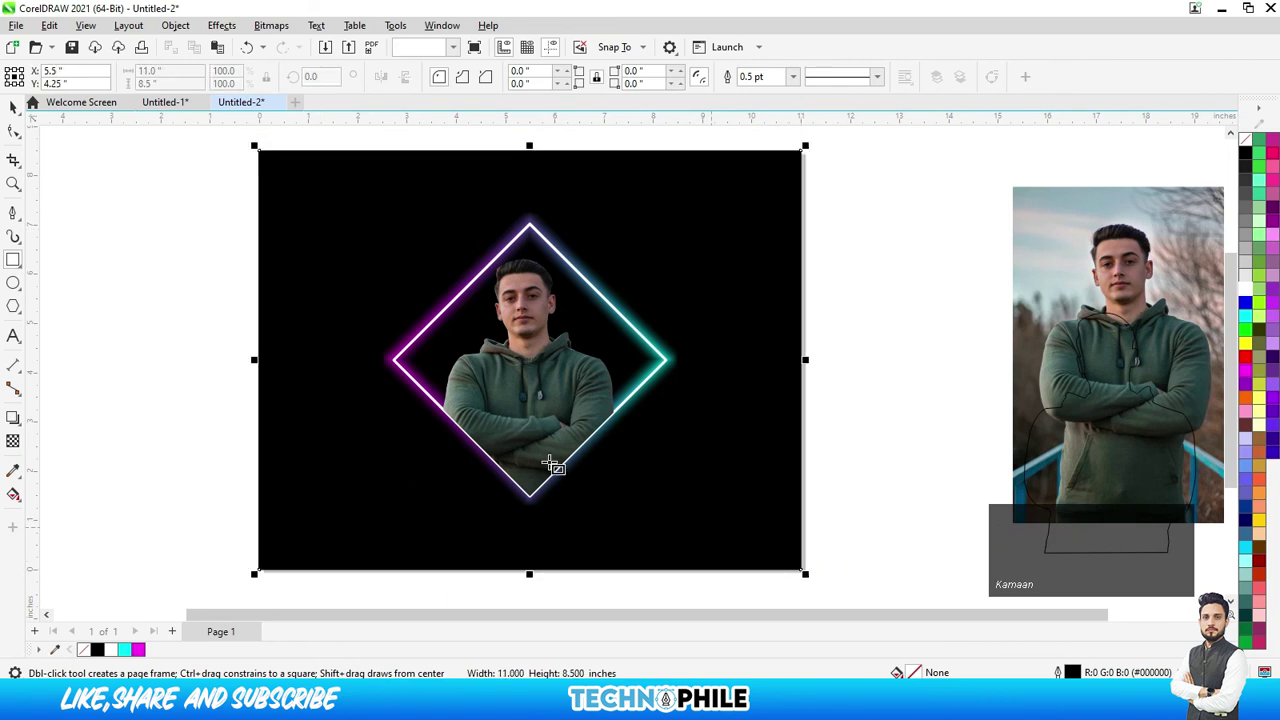
pyautogui.click(13, 494)
pyautogui.moveTo(337, 349); pyautogui.dragTo(797, 360)
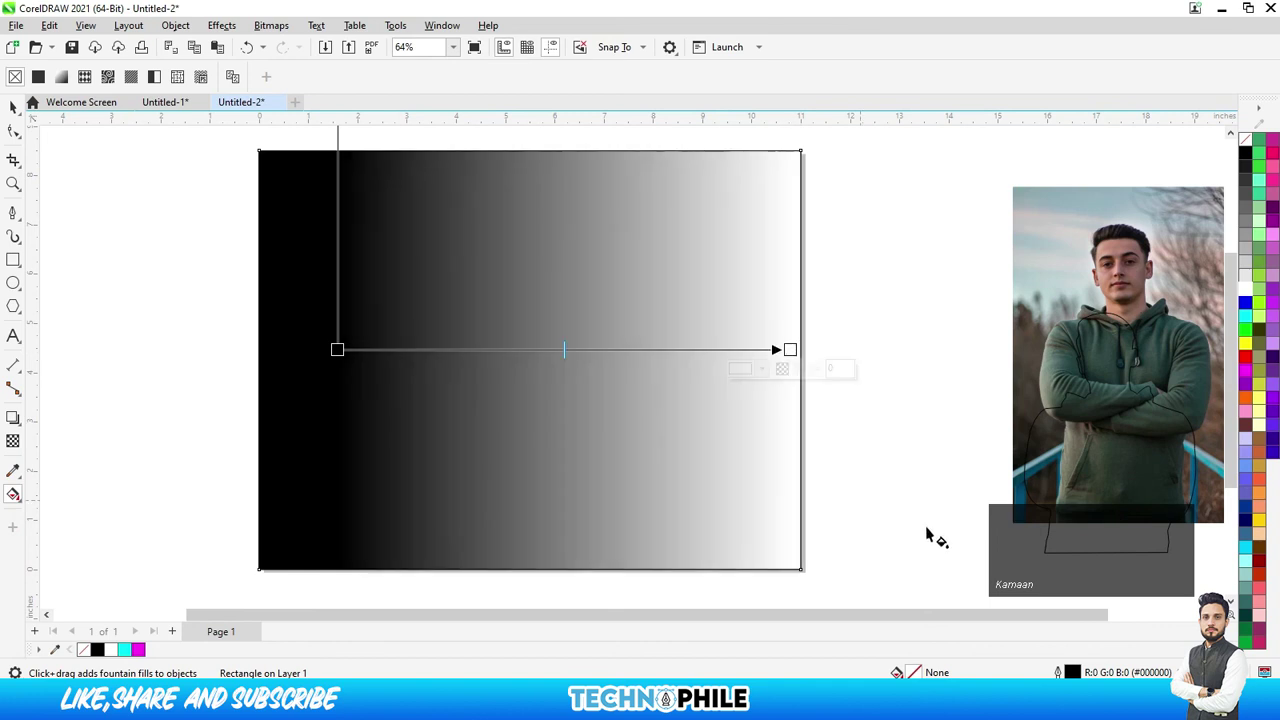
# Colour the gradient magenta at its start and cyan at its end, and extend its start closer to the rectangle's left edge
pyautogui.moveTo(1245, 372); pyautogui.dragTo(532, 417)
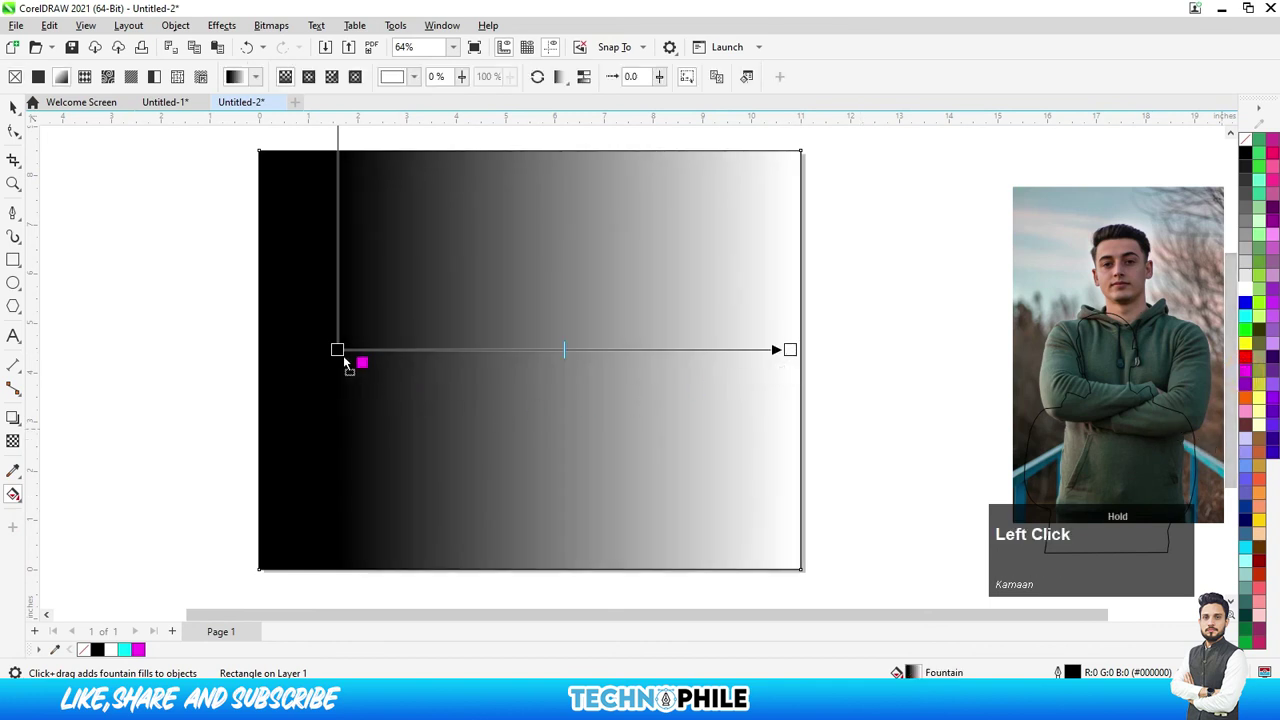
pyautogui.moveTo(344, 362); pyautogui.dragTo(344, 362)
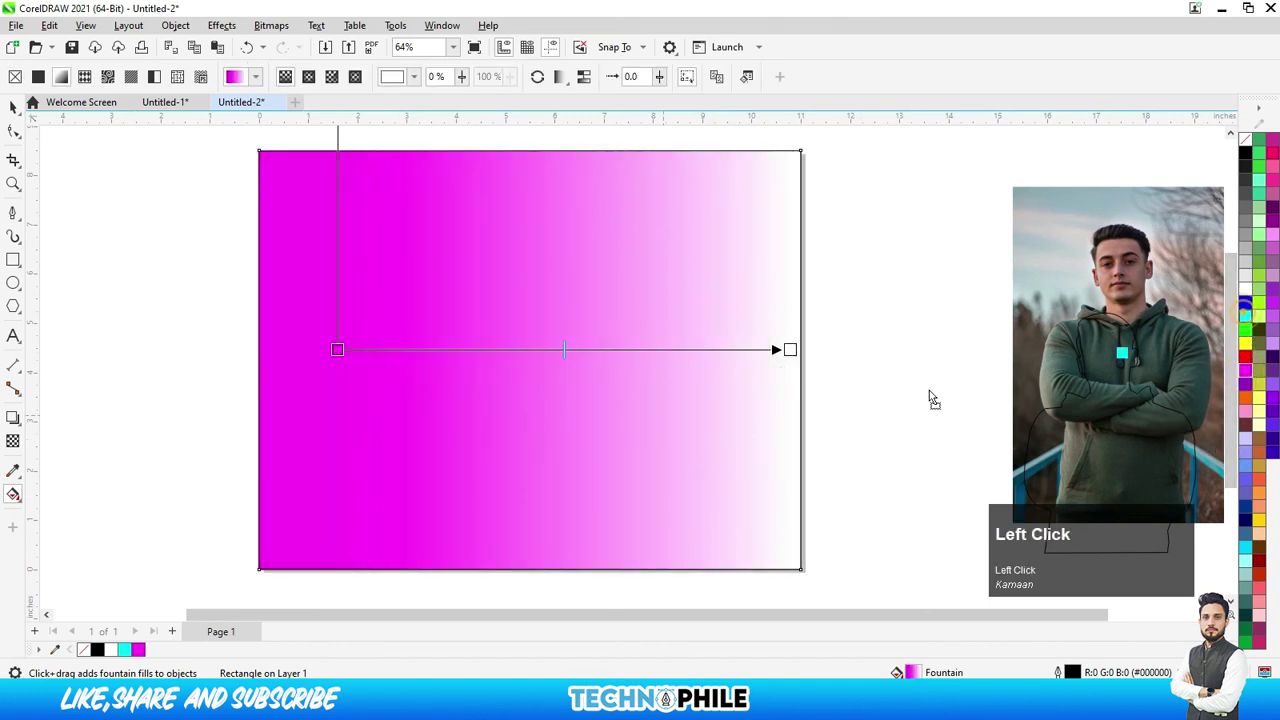
pyautogui.moveTo(795, 363); pyautogui.dragTo(790, 350)
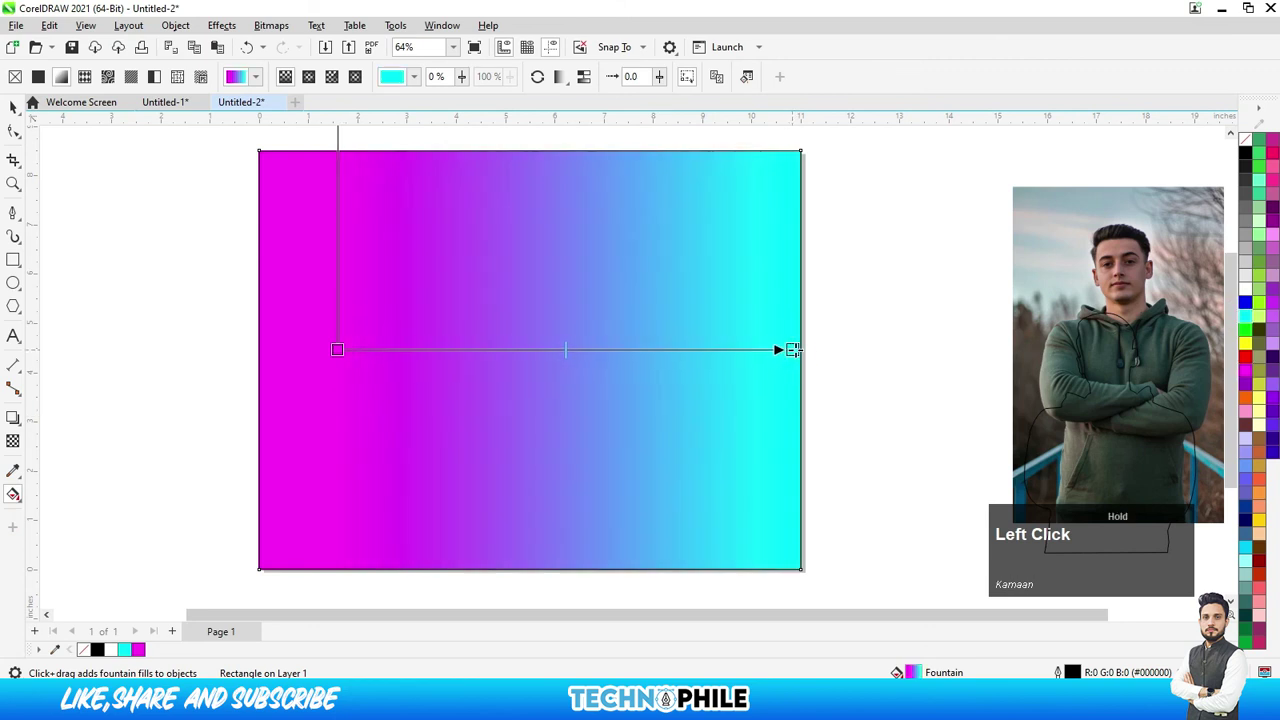
pyautogui.moveTo(337, 350); pyautogui.dragTo(295, 350)
# Set a transparency merge mode on the gradient rectangle that tints the man magenta and cyan over the black background
pyautogui.click(11, 108)
pyautogui.click(161, 279)
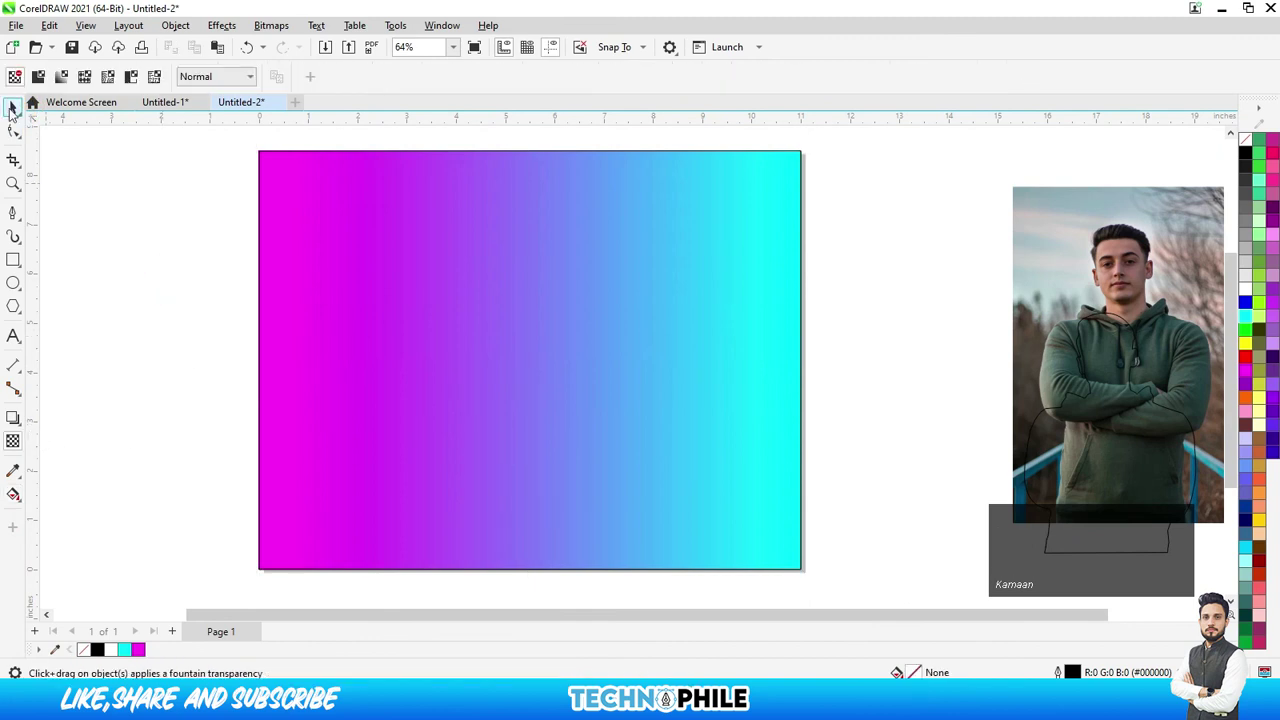
pyautogui.click(12, 107)
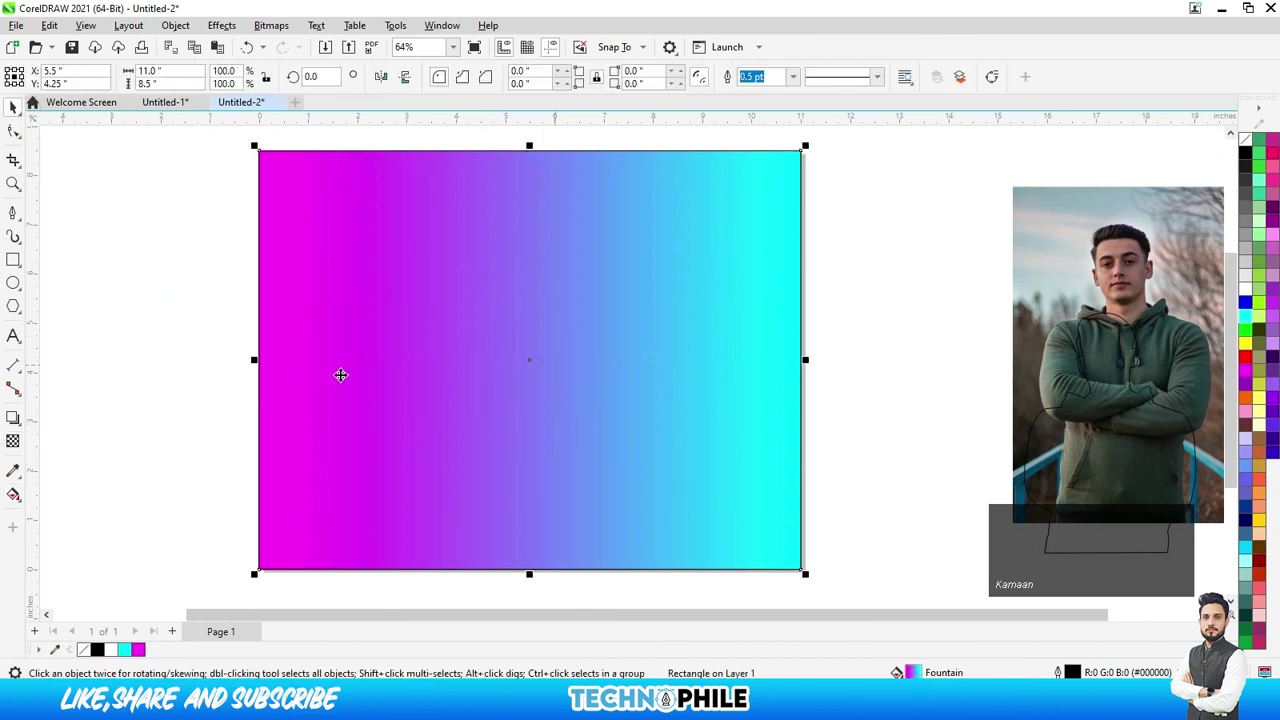
pyautogui.click(11, 446)
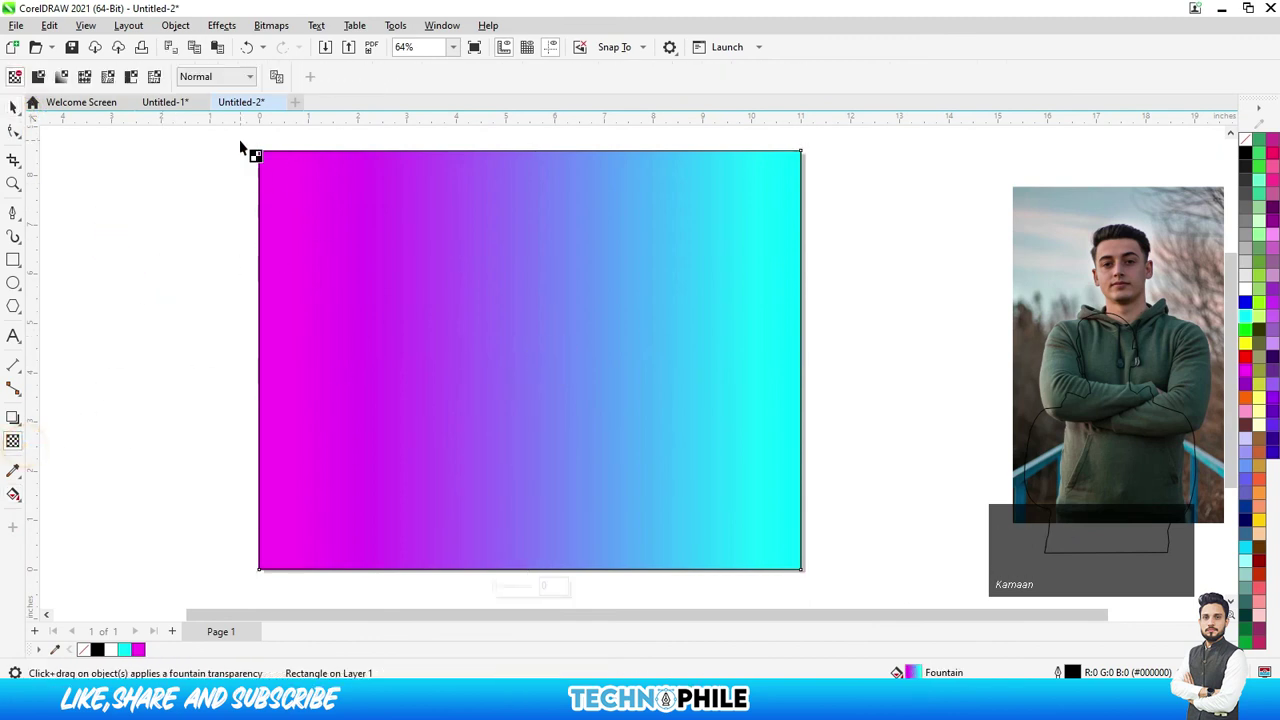
pyautogui.click(205, 80)
pyautogui.click(212, 397)
# Examine the colour tint on the man and the neon diamond up close and at full page
pyautogui.scroll(1, 490, 270)
pyautogui.scroll(1, 530, 280)
pyautogui.scroll(-1, 561, 255)
pyautogui.scroll(1, 555, 260)
pyautogui.scroll(-2, 561, 243)
pyautogui.scroll(2, 561, 245)
pyautogui.scroll(1, 558, 268)
pyautogui.scroll(-1, 561, 250)
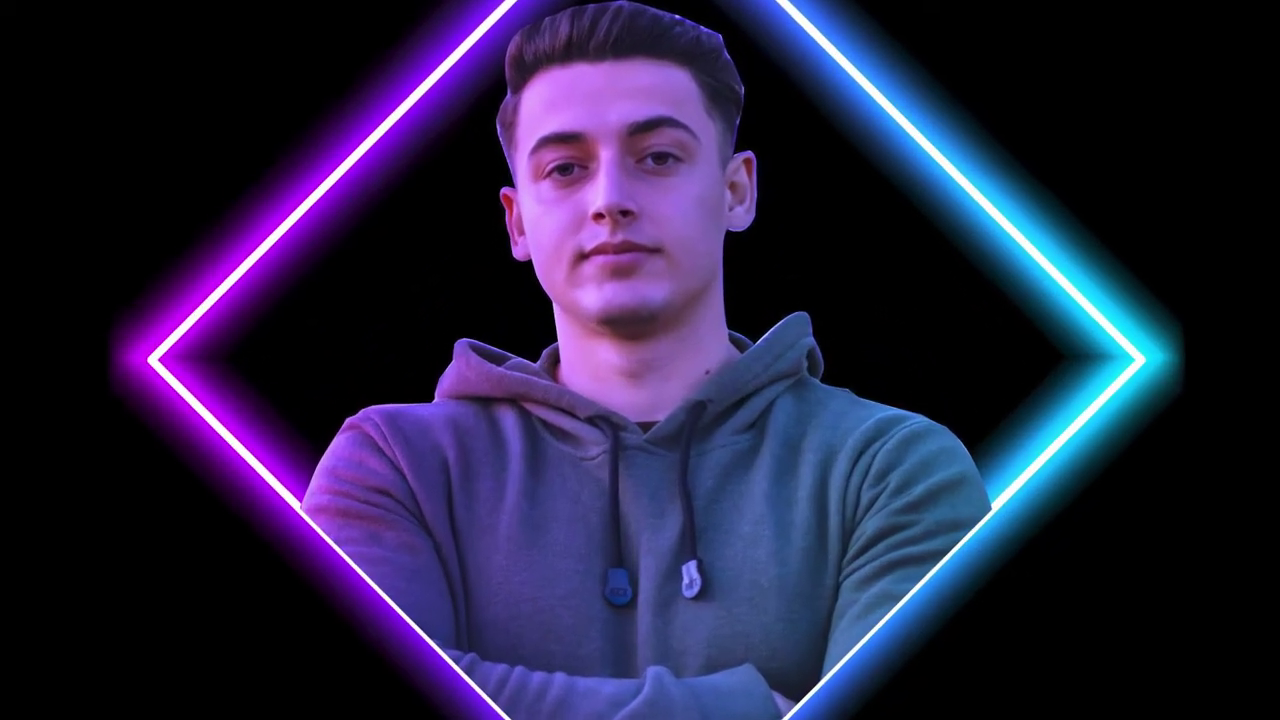